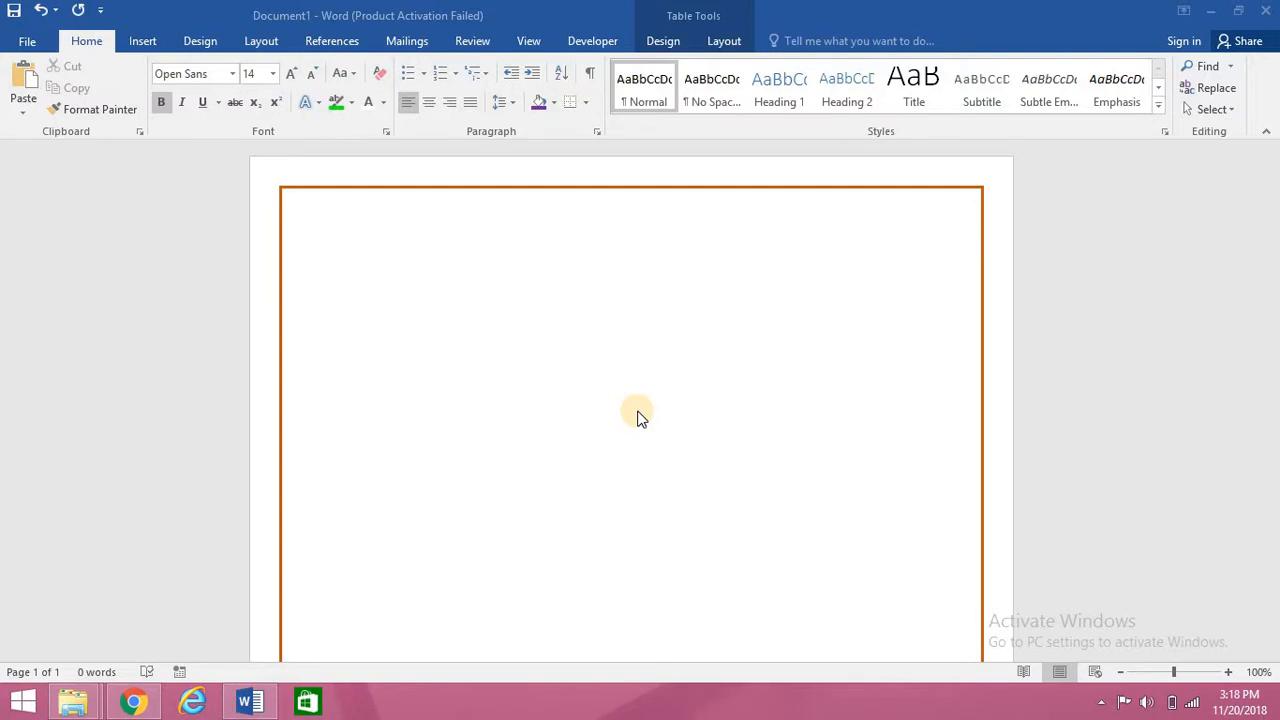
Look over the blank bordered page at different magnifications, from its upper edge down to the lower part.
{"action": "left_click", "coordinate": [641, 416]}
{"action": "scroll", "coordinate": [641, 416], "scroll_direction": "up", "scroll_amount": 9}
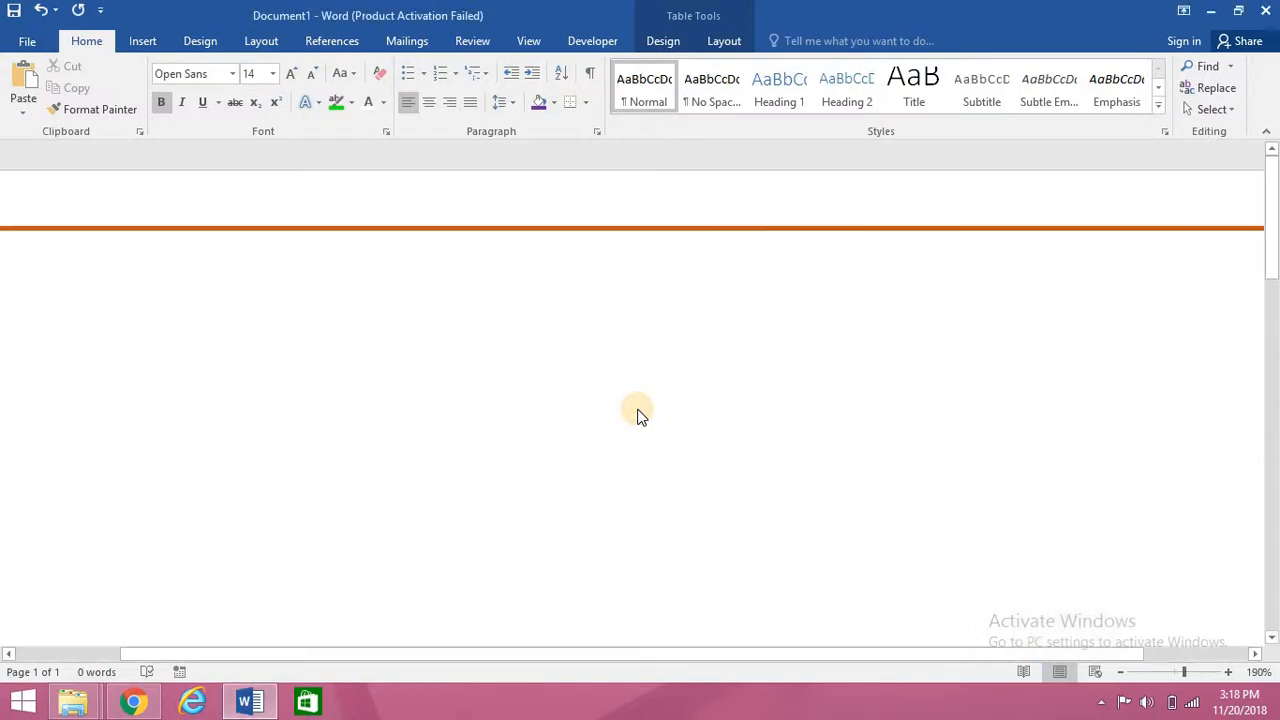
{"action": "scroll", "coordinate": [641, 416], "scroll_direction": "down", "scroll_amount": 10}
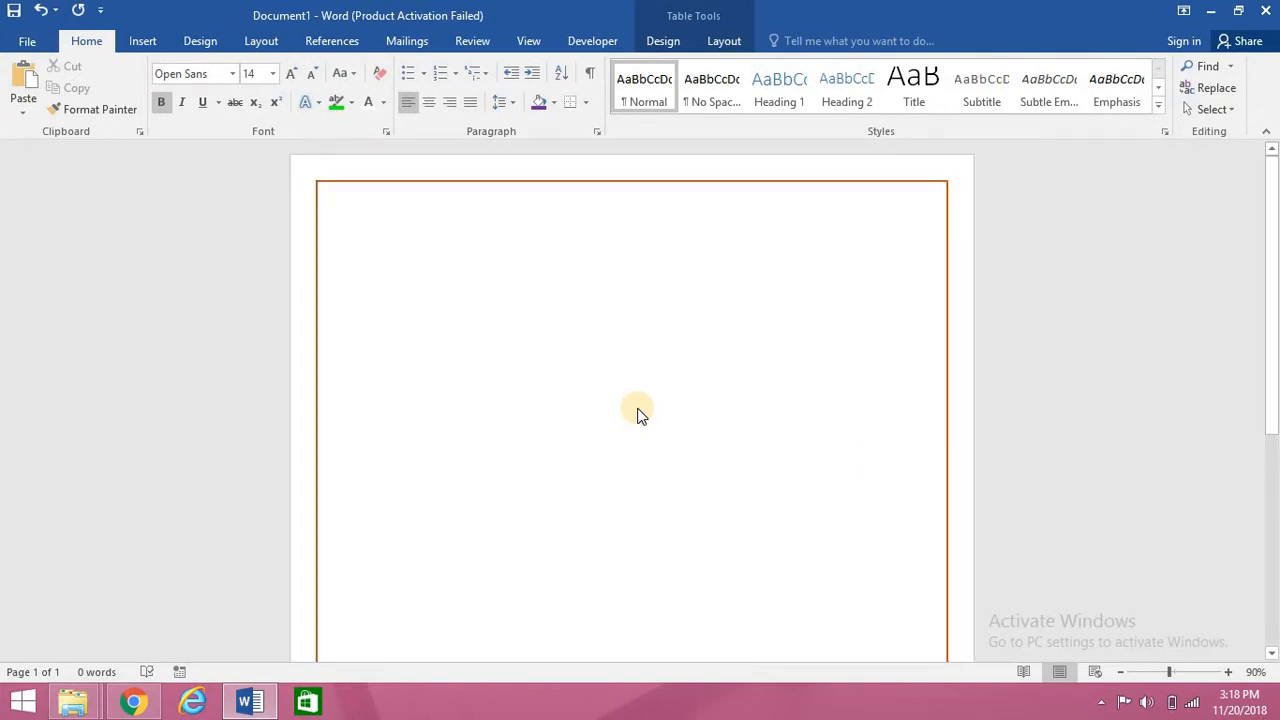
{"action": "scroll", "coordinate": [641, 416], "scroll_direction": "up", "scroll_amount": 2}
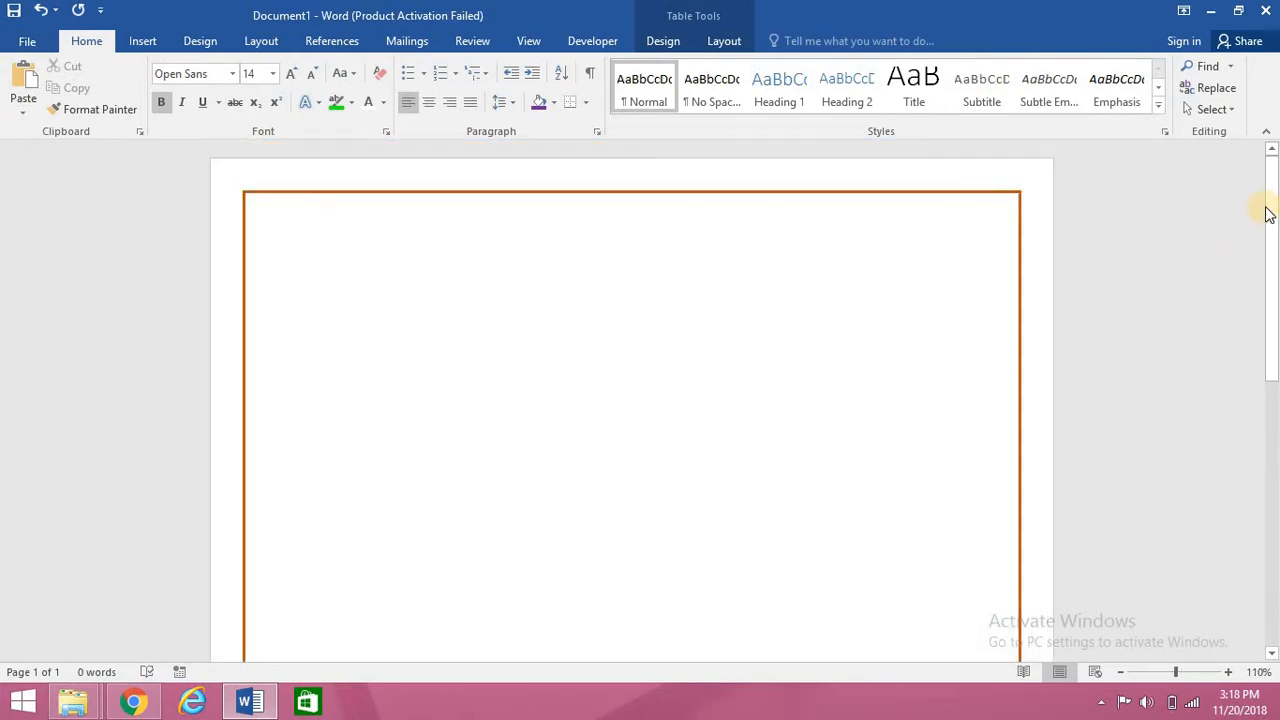
{"action": "mouse_move", "coordinate": [1273, 218]}
{"action": "left_mouse_down"}
{"action": "mouse_move", "coordinate": [1273, 278]}
{"action": "mouse_move", "coordinate": [1272, 206]}
{"action": "left_mouse_up"}
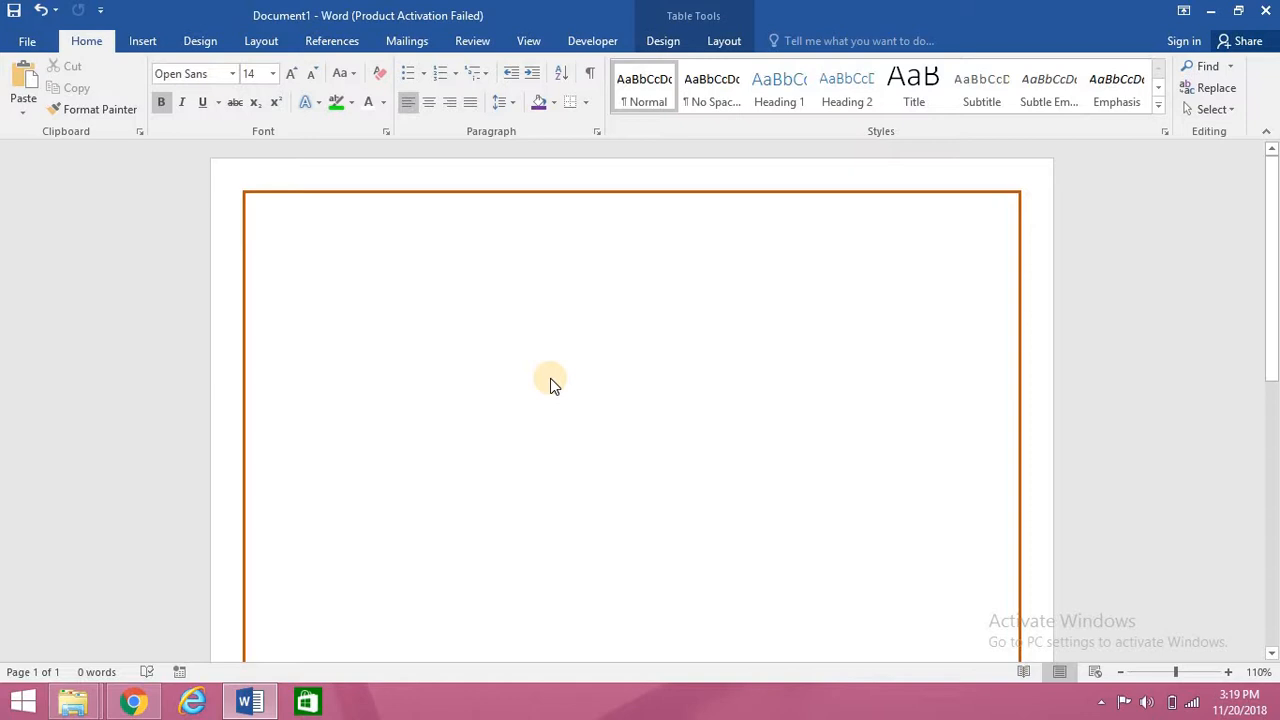
{"action": "scroll", "coordinate": [557, 400], "scroll_direction": "down", "scroll_amount": 5}
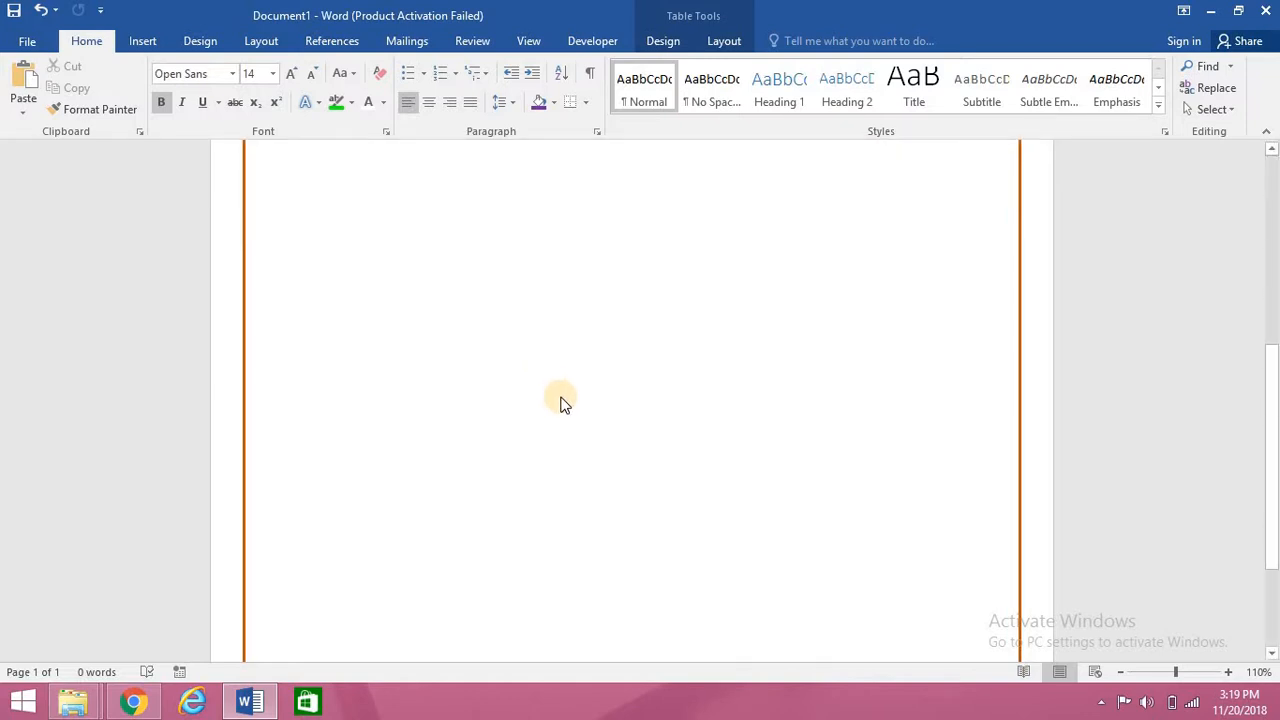
{"action": "scroll", "coordinate": [560, 400], "scroll_direction": "down", "scroll_amount": 2}
{"action": "scroll", "coordinate": [560, 400], "scroll_direction": "up", "scroll_amount": 6}
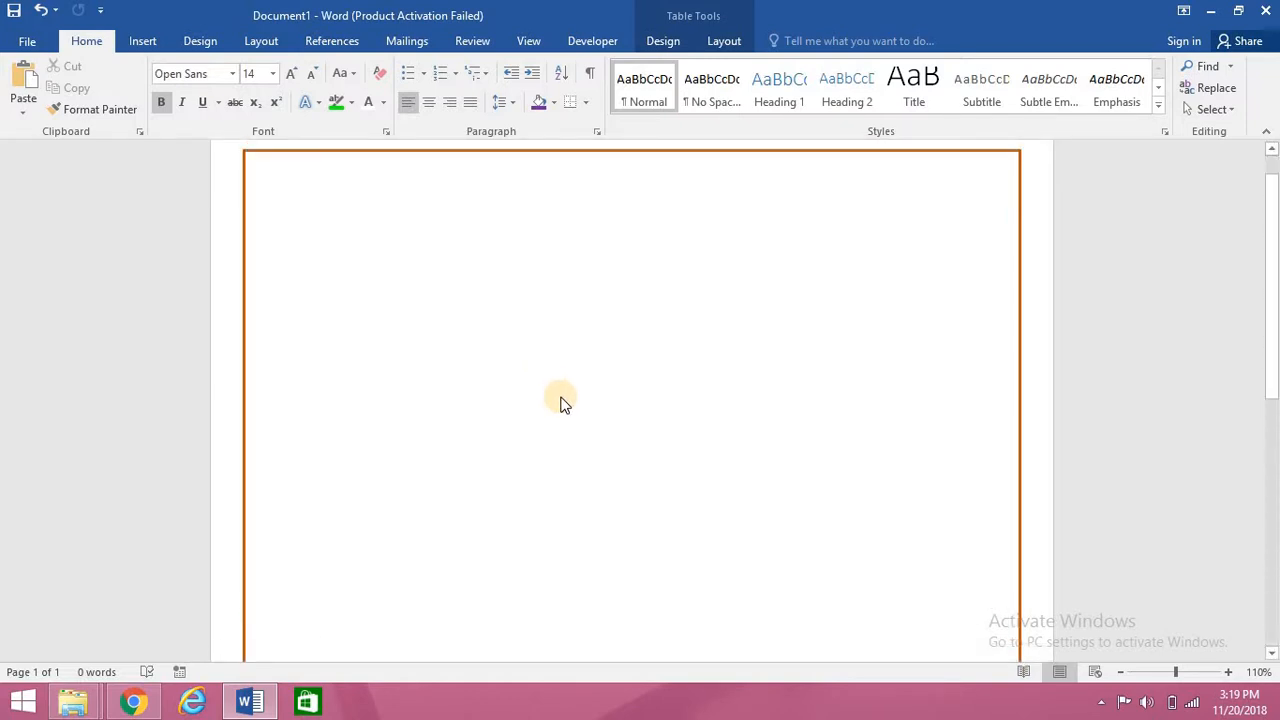
{"action": "scroll", "coordinate": [560, 400], "scroll_direction": "up", "scroll_amount": 1}
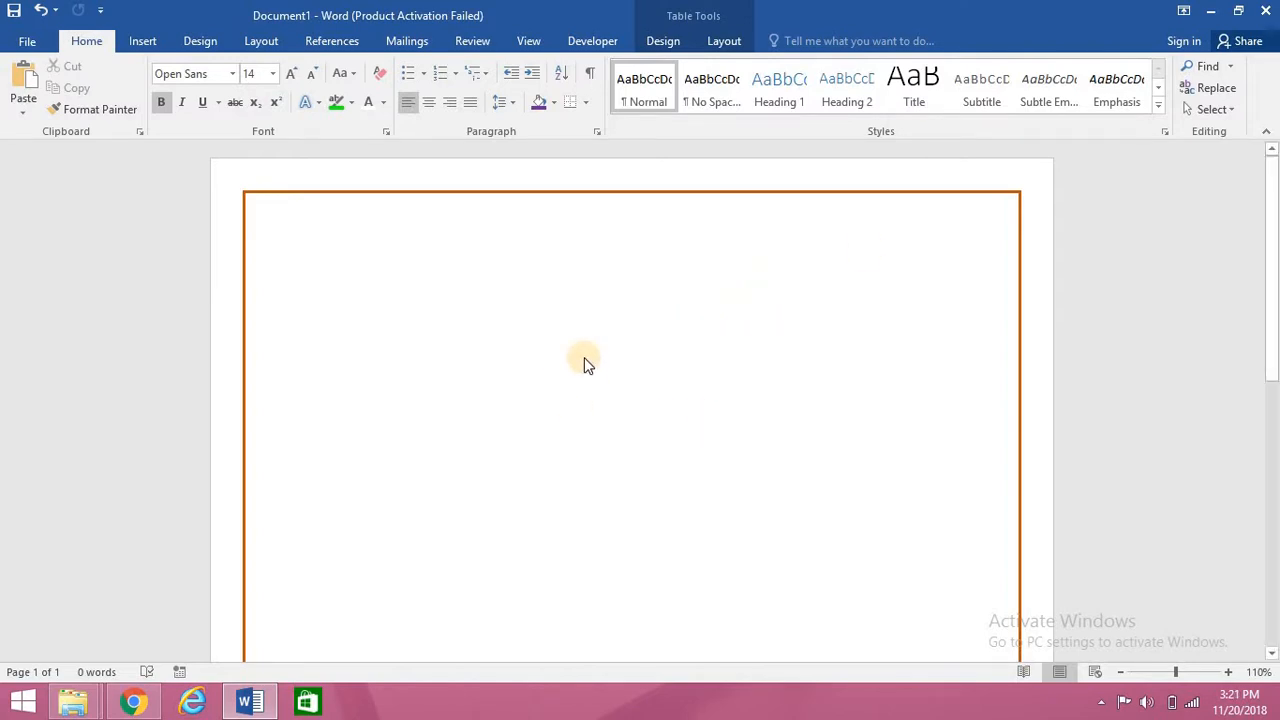
Select the entire document and clear the Hidden font effect to reveal all its text.
{"action": "left_click", "coordinate": [1233, 114]}
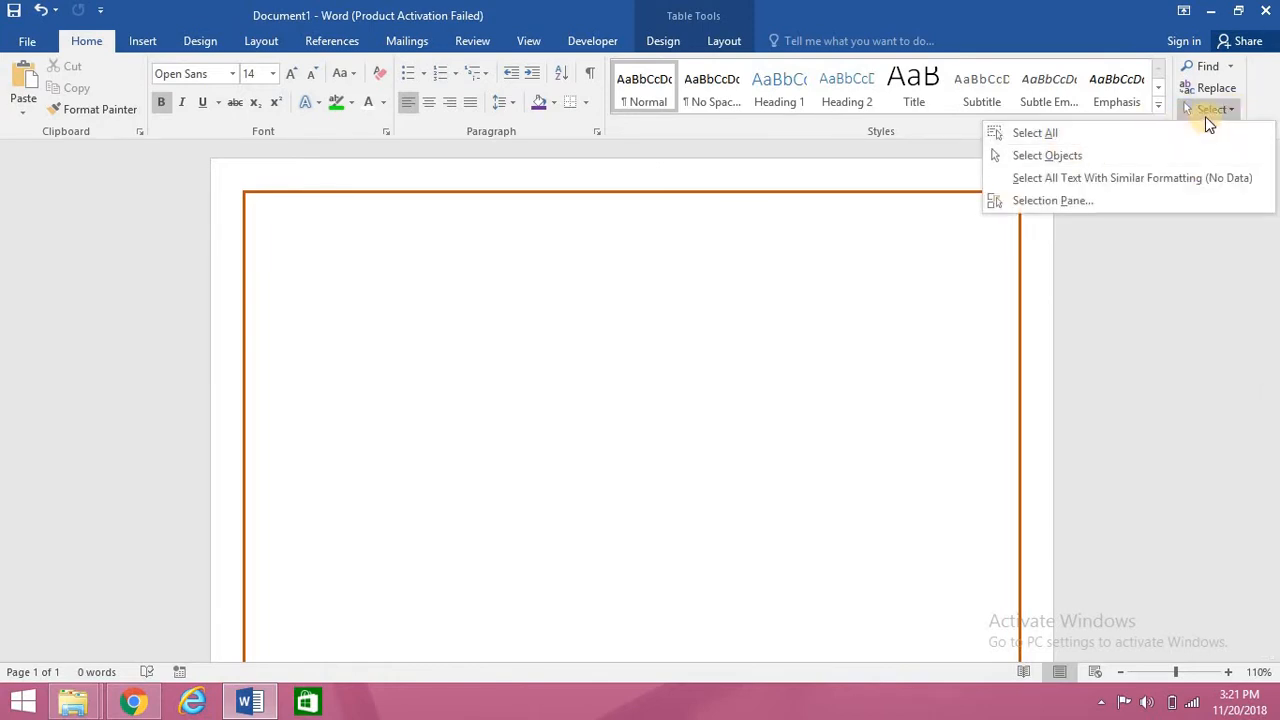
{"action": "left_click", "coordinate": [1035, 135]}
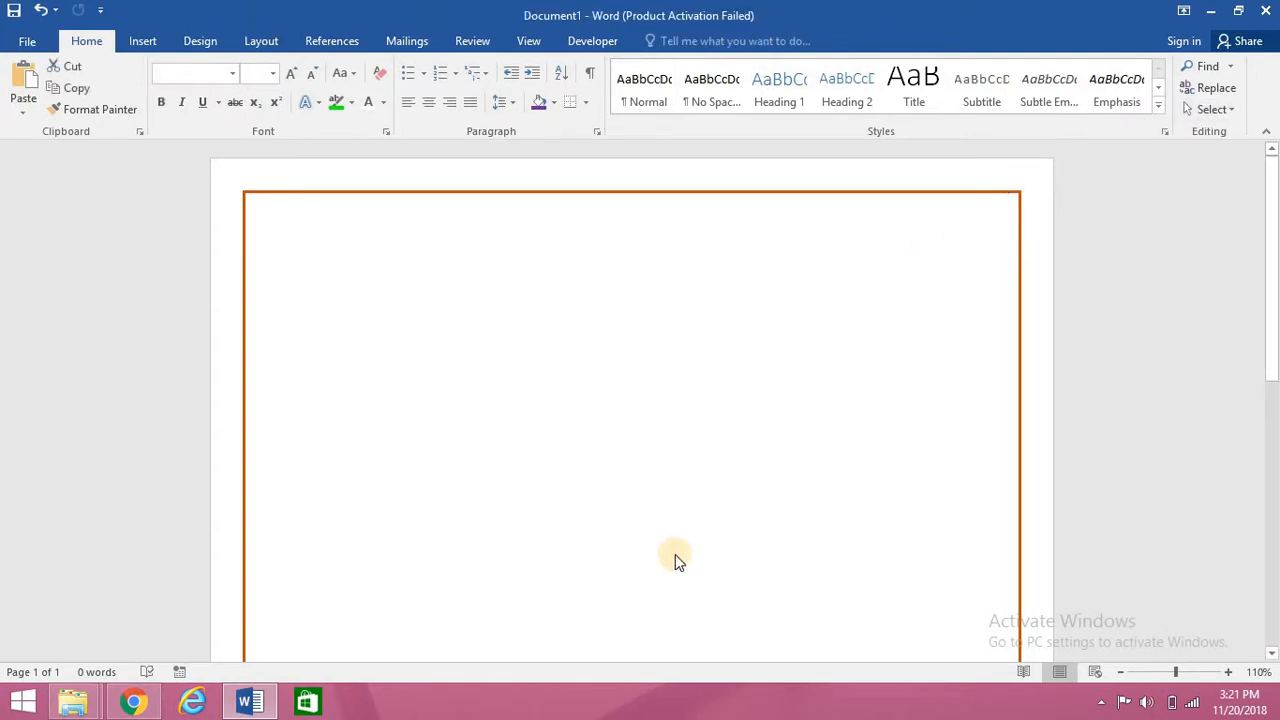
{"action": "left_click", "coordinate": [387, 132]}
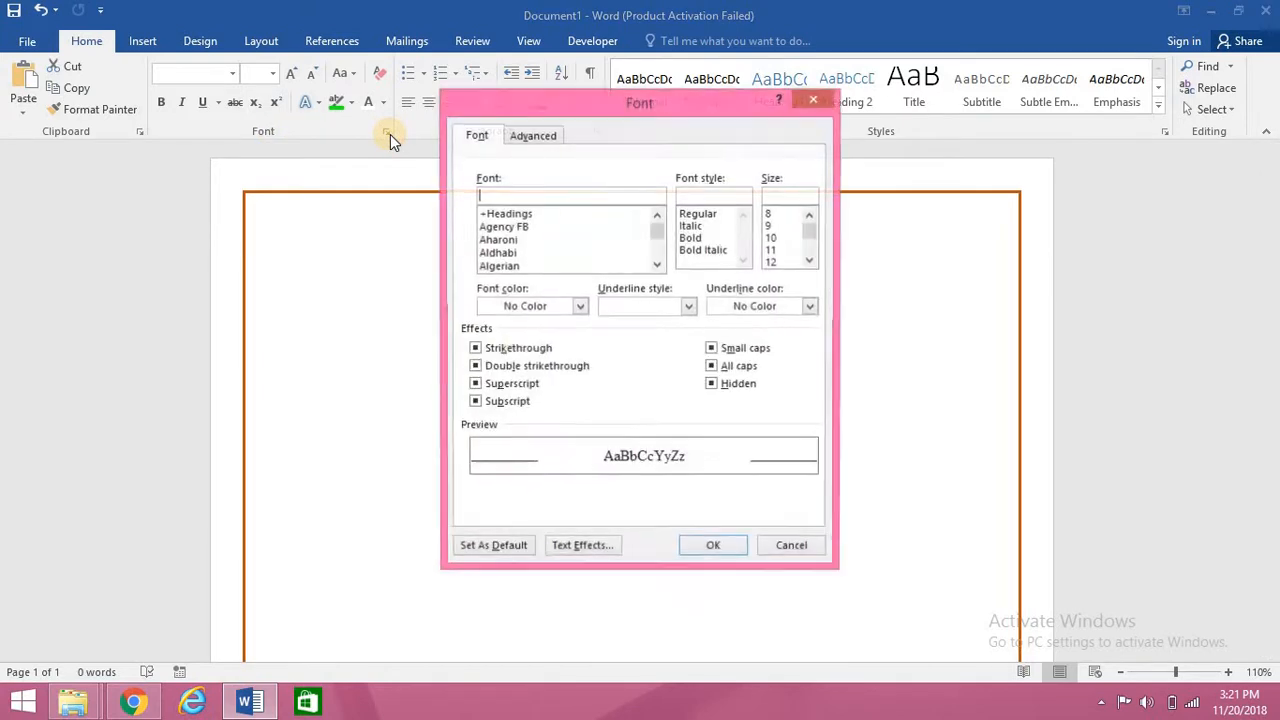
{"action": "left_click", "coordinate": [712, 385]}
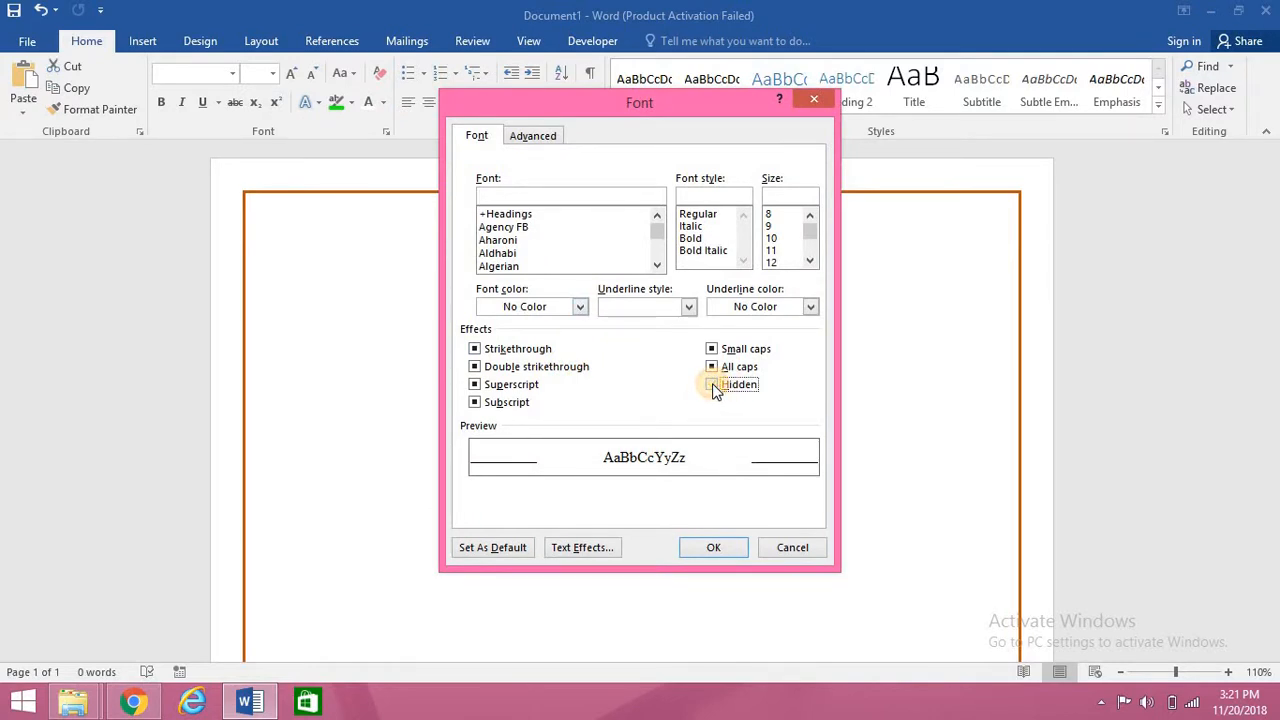
{"action": "left_click", "coordinate": [718, 389]}
{"action": "left_click", "coordinate": [708, 547]}
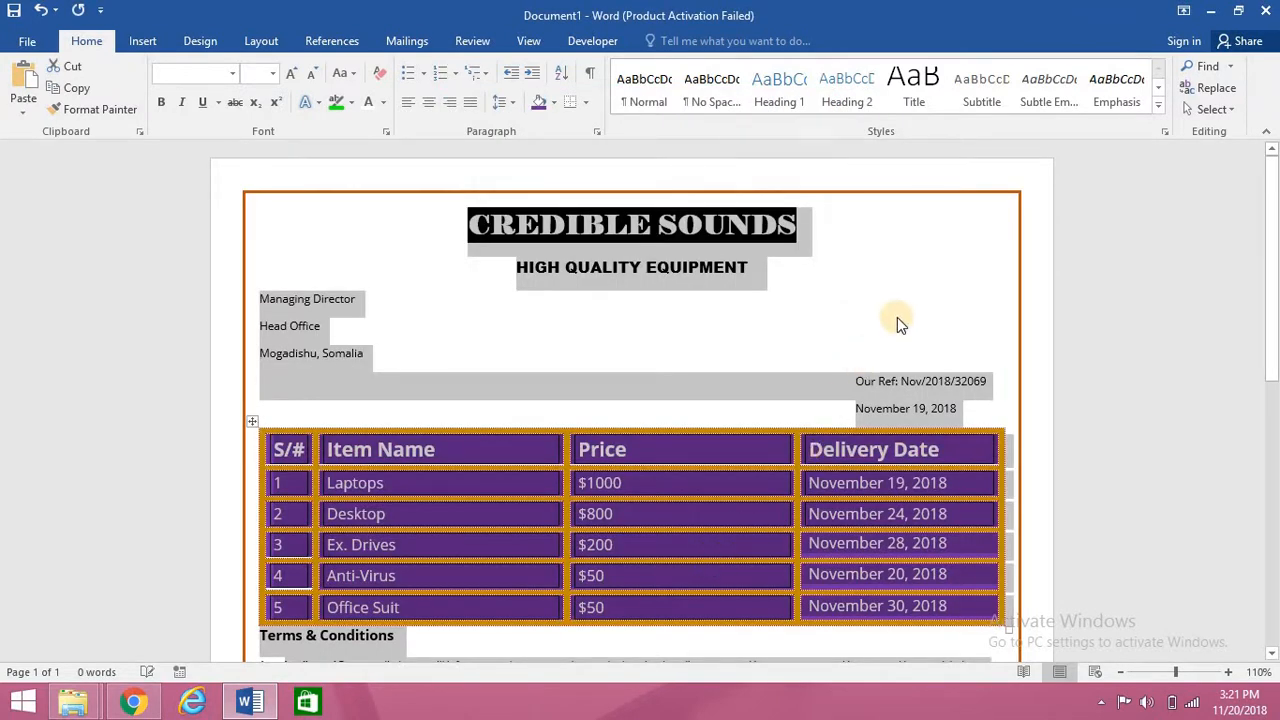
Examine the whole revealed letter, from the company heading through the item table and terms to the footer banner.
{"action": "scroll", "coordinate": [897, 317], "scroll_direction": "down", "scroll_amount": 5}
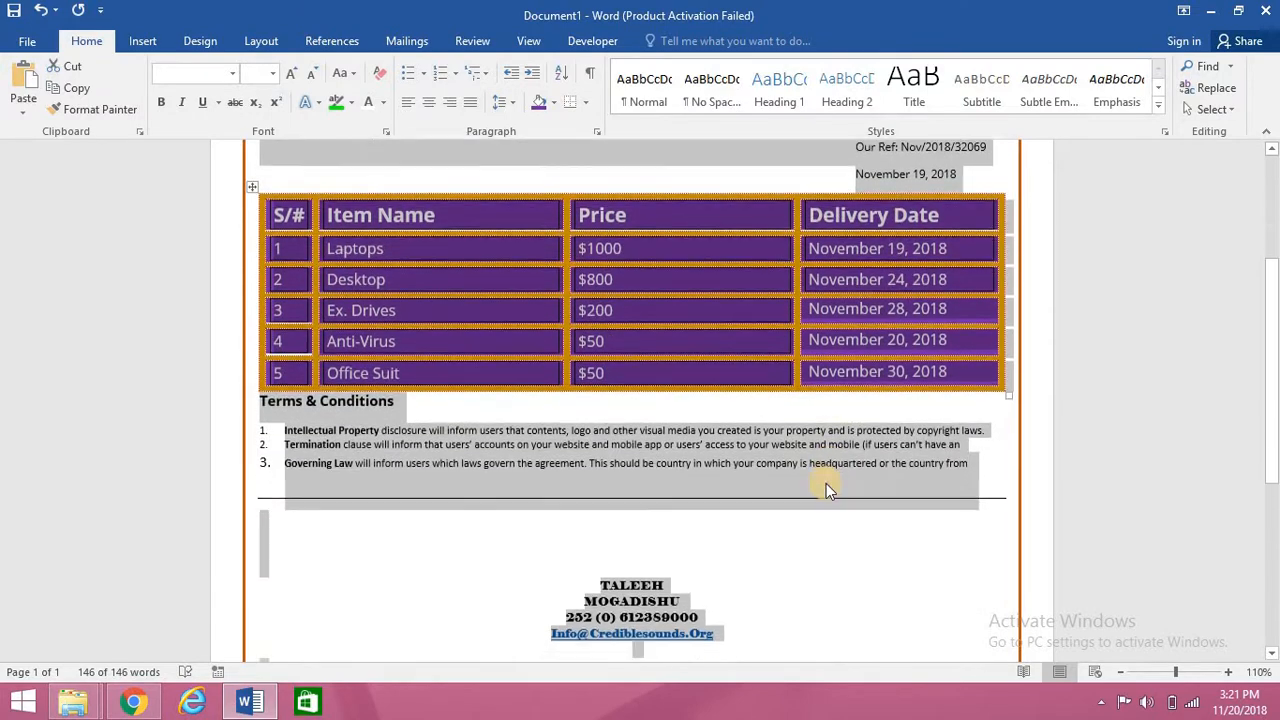
{"action": "scroll", "coordinate": [824, 500], "scroll_direction": "down", "scroll_amount": 1}
{"action": "left_click", "coordinate": [823, 514]}
{"action": "scroll", "coordinate": [826, 510], "scroll_direction": "down", "scroll_amount": 4}
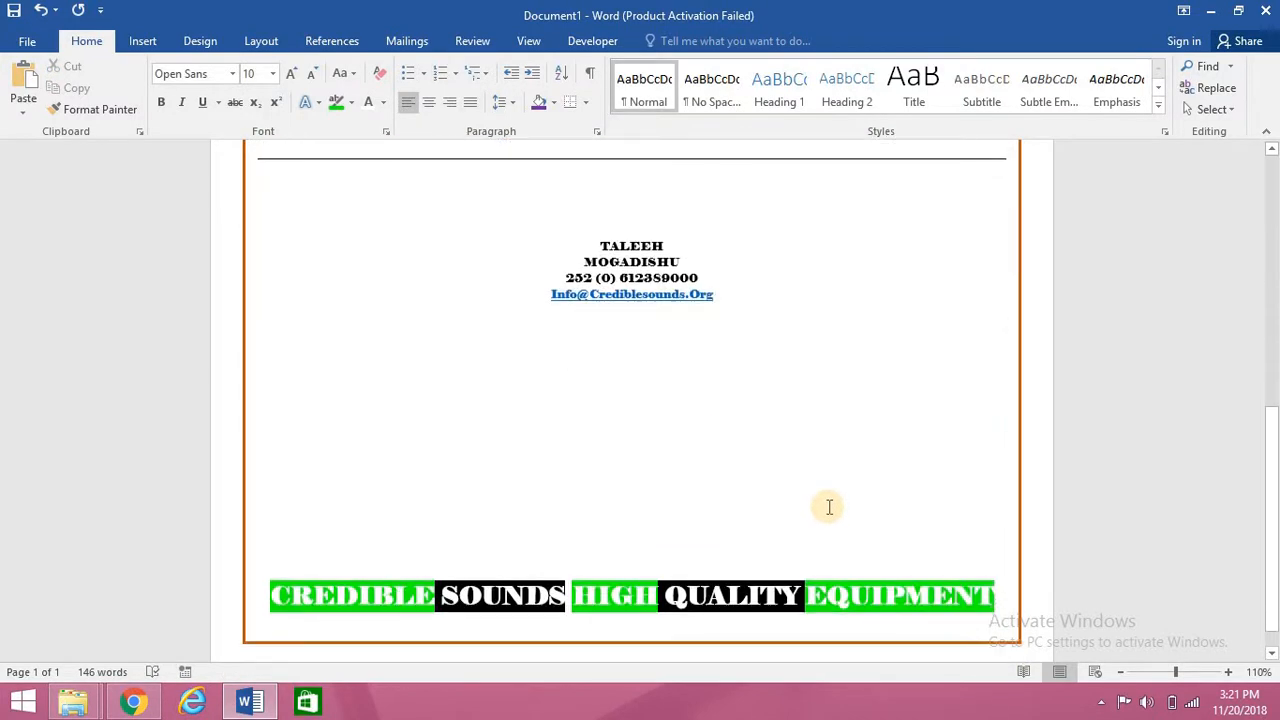
{"action": "scroll", "coordinate": [830, 505], "scroll_direction": "up", "scroll_amount": 10}
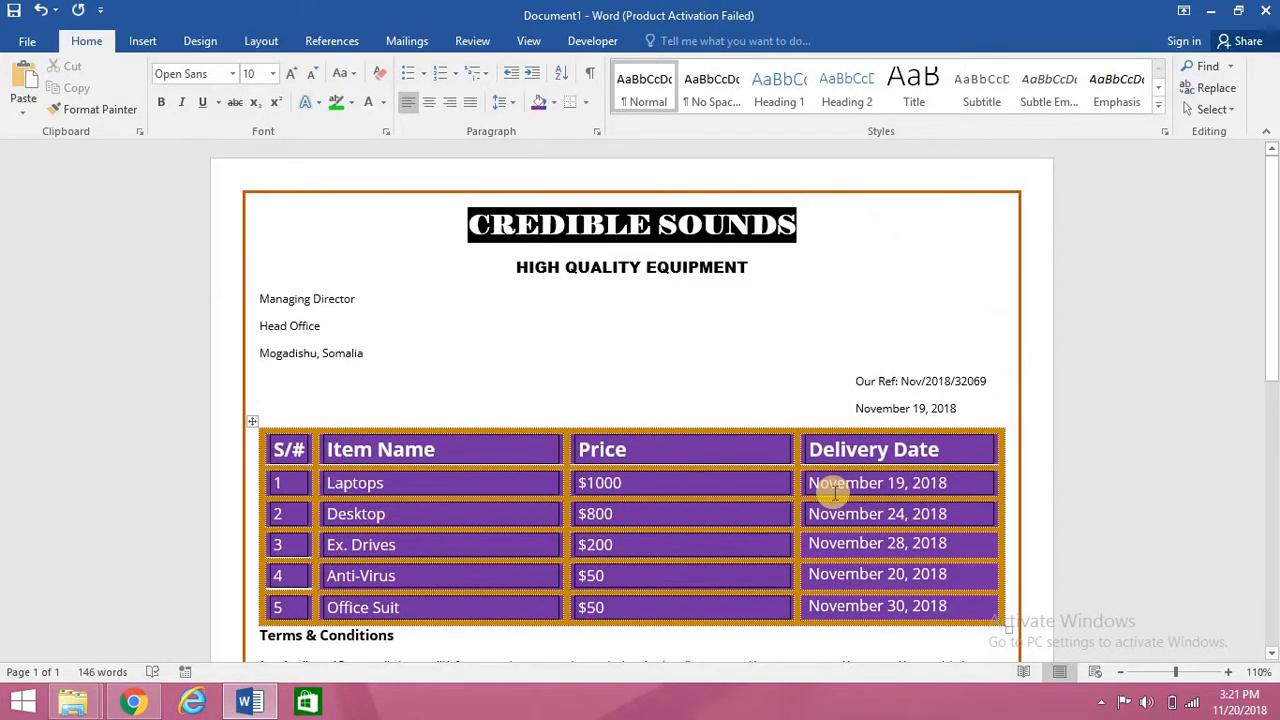
{"action": "scroll", "coordinate": [835, 492], "scroll_direction": "up", "scroll_amount": 8}
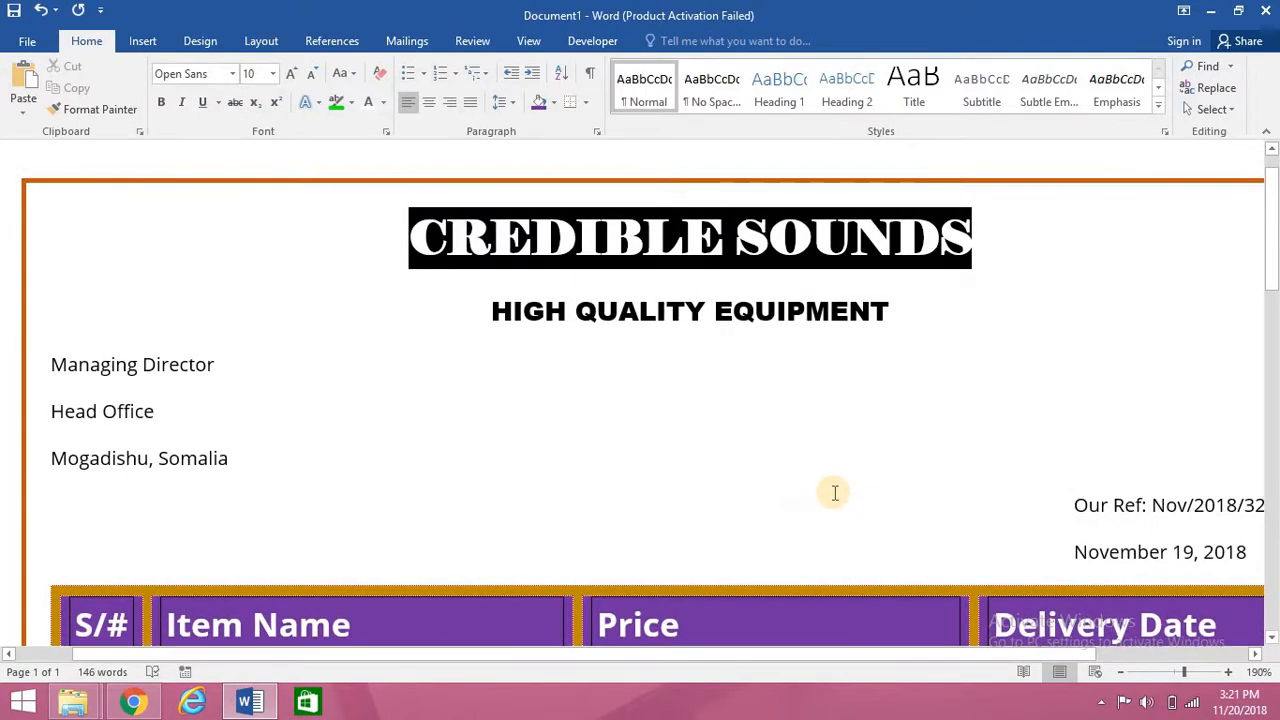
{"action": "scroll", "coordinate": [835, 492], "scroll_direction": "down", "scroll_amount": 5}
{"action": "scroll", "coordinate": [835, 492], "scroll_direction": "down", "scroll_amount": 14}
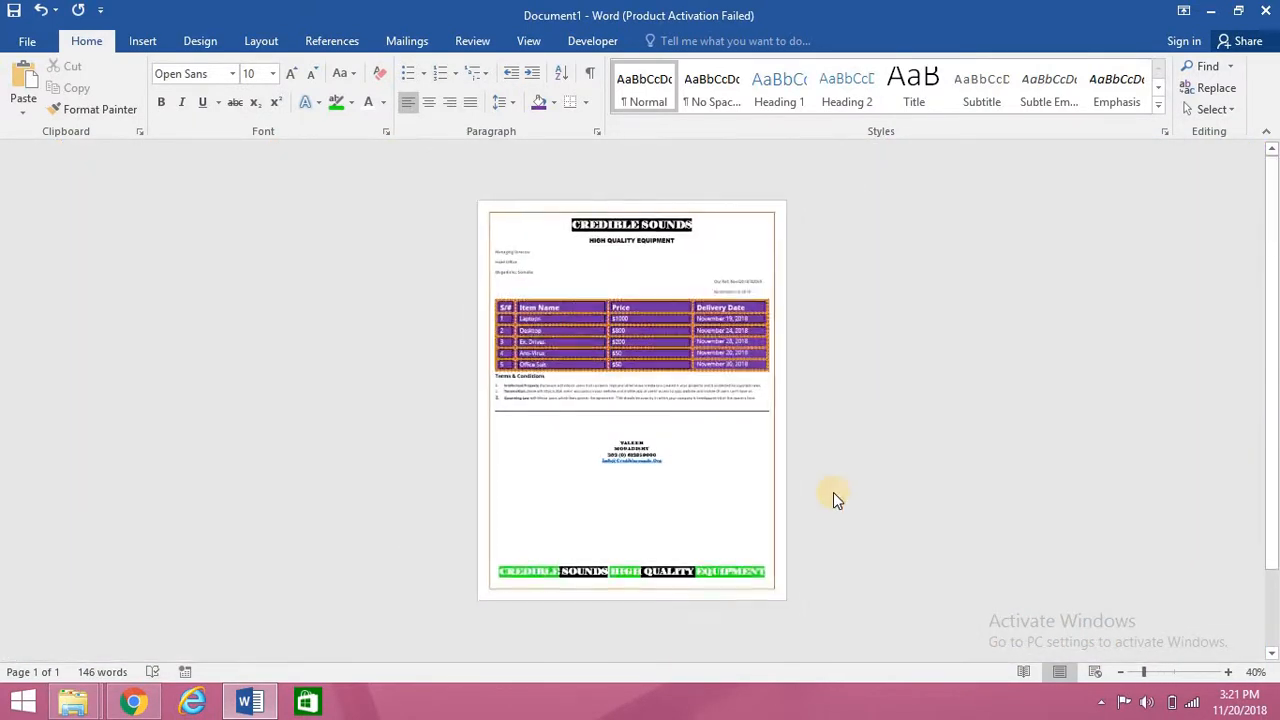
{"action": "scroll", "coordinate": [835, 492], "scroll_direction": "up", "scroll_amount": 7}
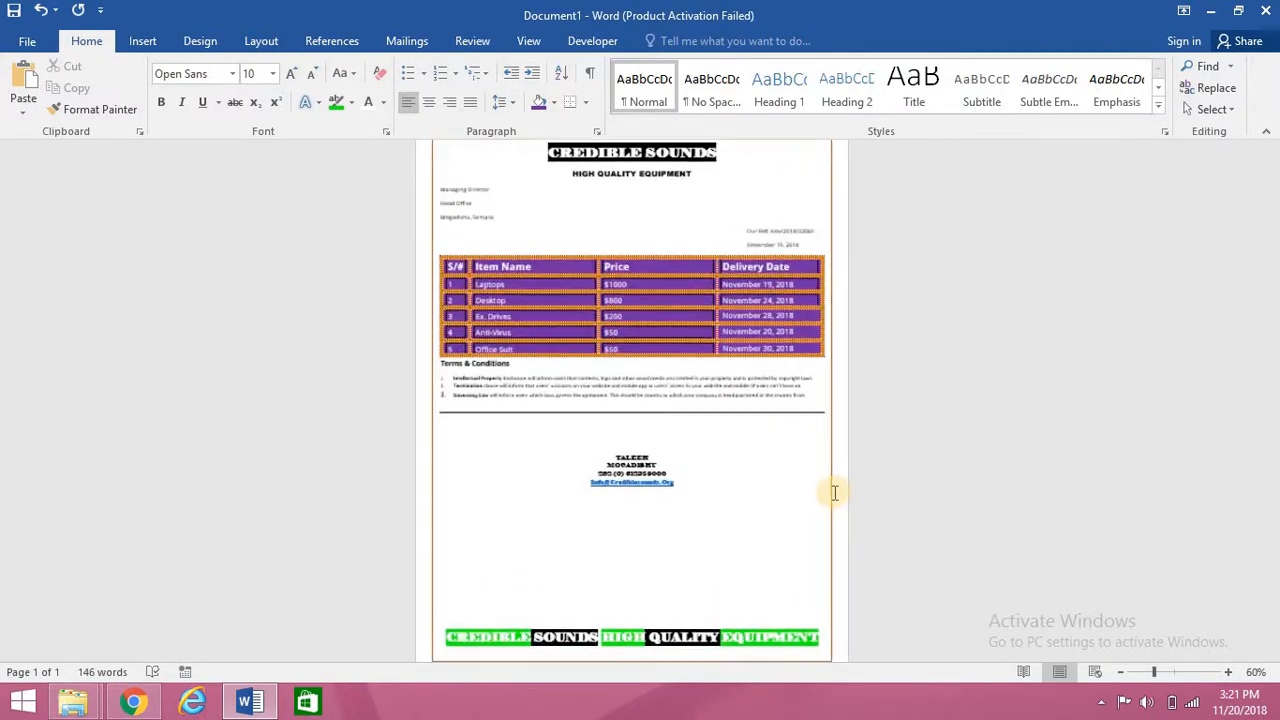
{"action": "scroll", "coordinate": [835, 492], "scroll_direction": "up", "scroll_amount": 1}
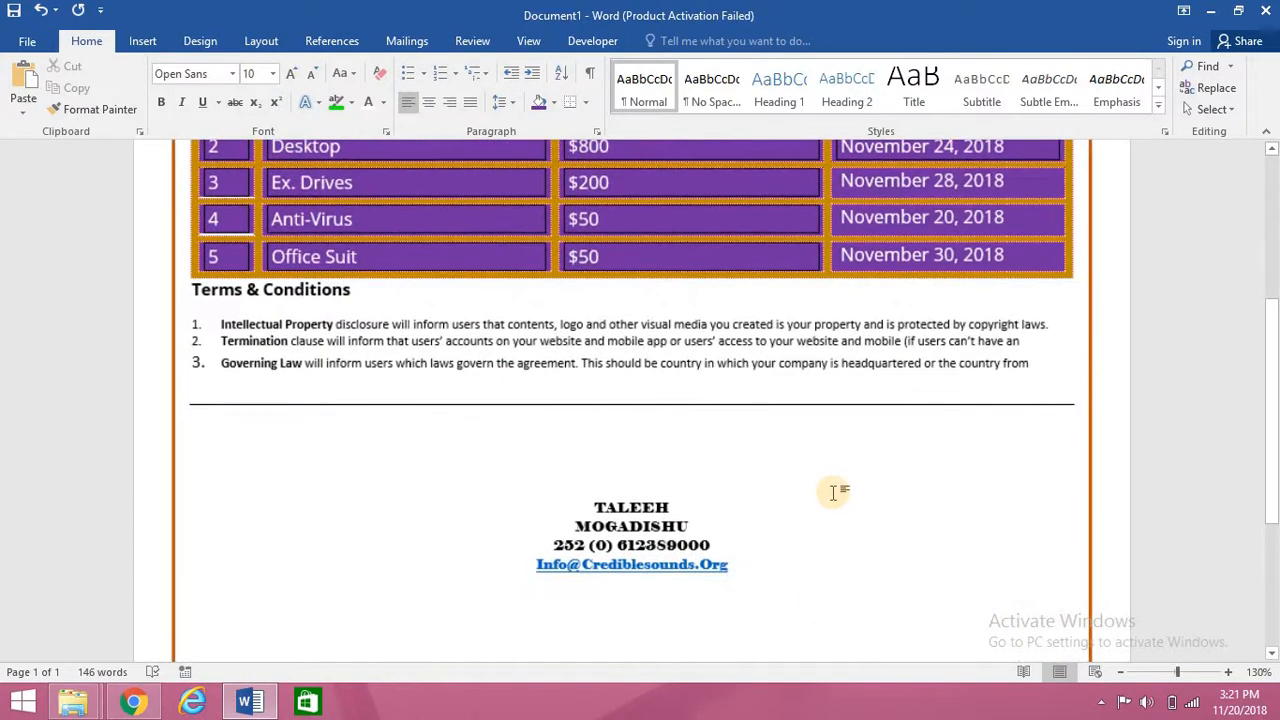
{"action": "scroll", "coordinate": [835, 492], "scroll_direction": "down", "scroll_amount": 2}
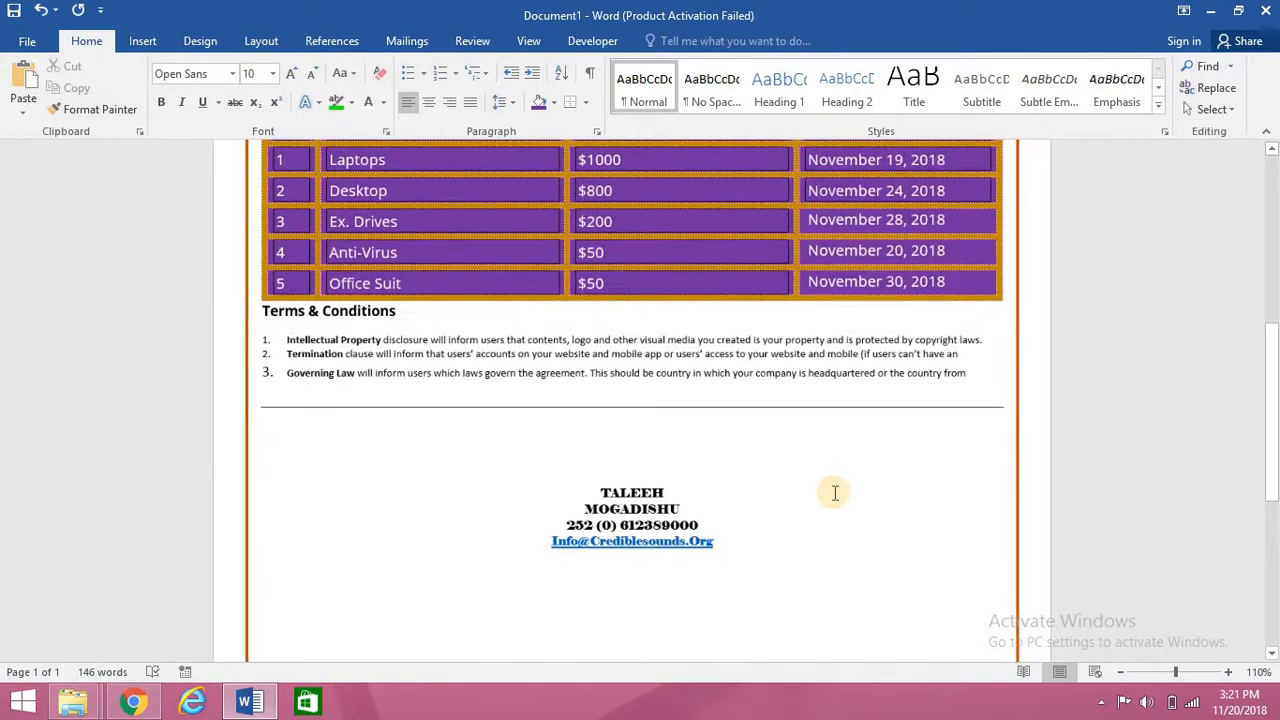
{"action": "scroll", "coordinate": [835, 492], "scroll_direction": "down", "scroll_amount": 2}
{"action": "scroll", "coordinate": [835, 492], "scroll_direction": "up", "scroll_amount": 1}
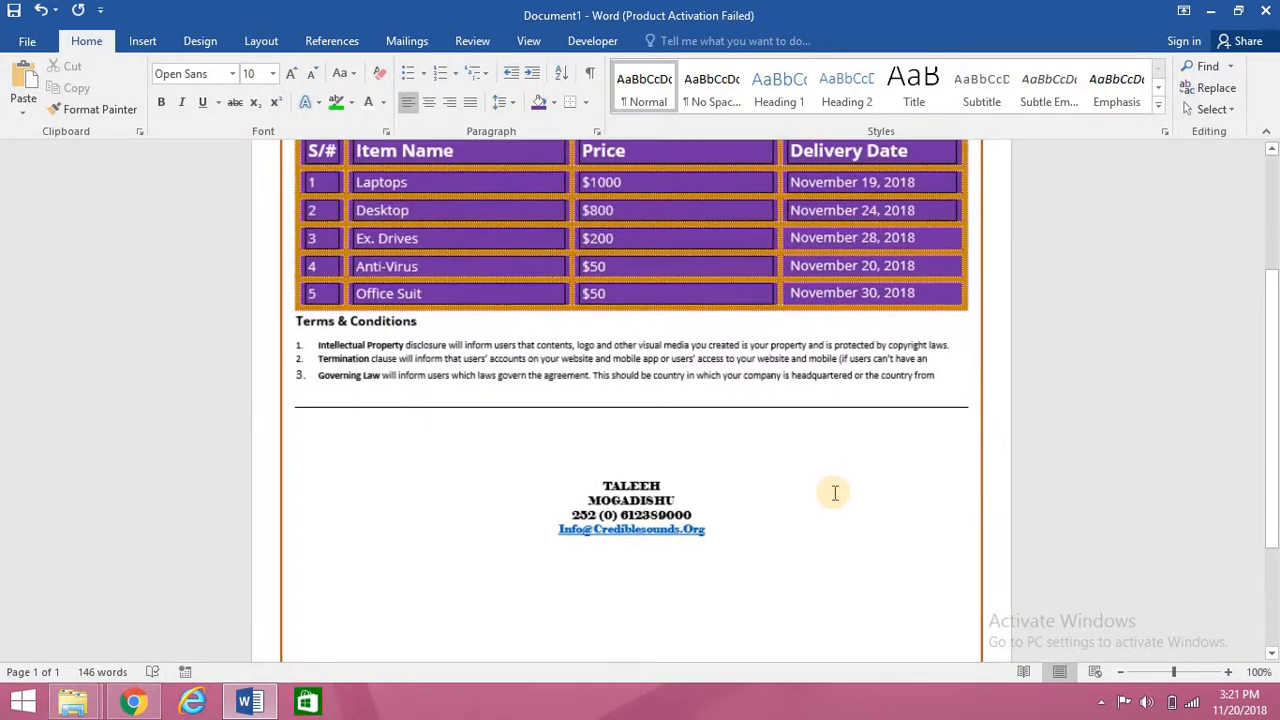
{"action": "left_click", "coordinate": [1266, 220]}
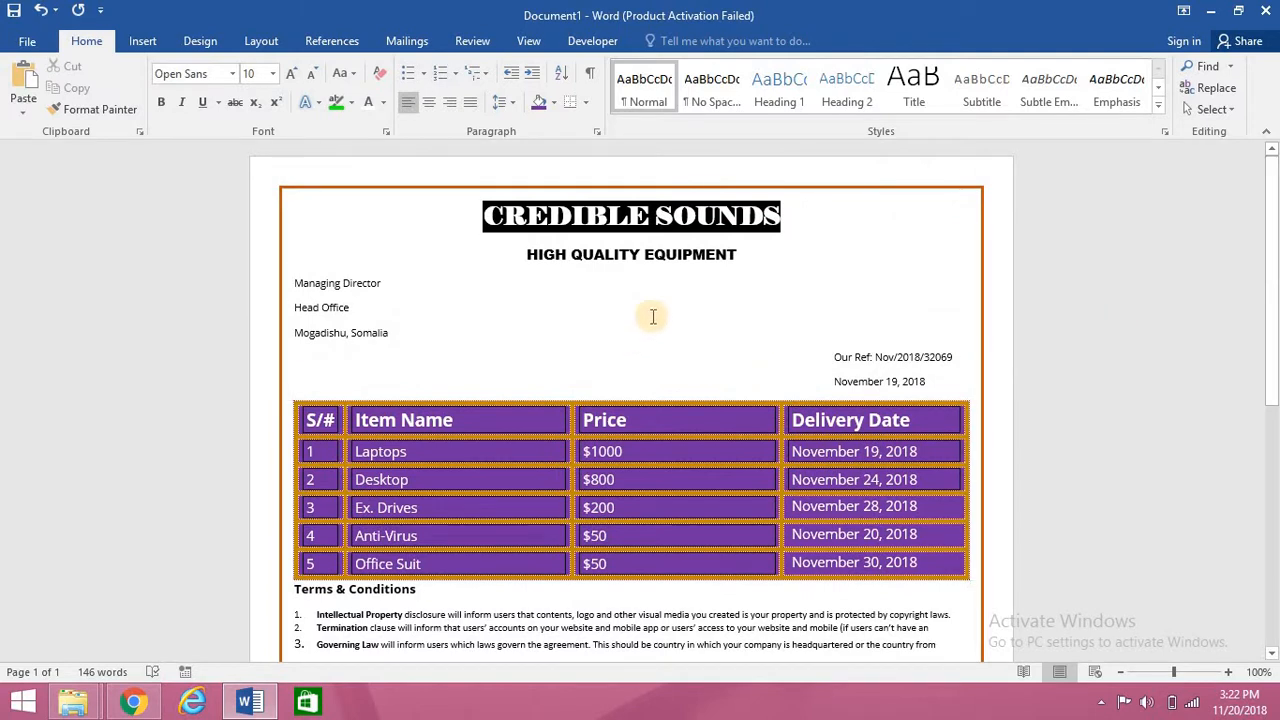
{"action": "scroll", "coordinate": [645, 370], "scroll_direction": "down", "scroll_amount": 4}
{"action": "scroll", "coordinate": [660, 398], "scroll_direction": "down", "scroll_amount": 3}
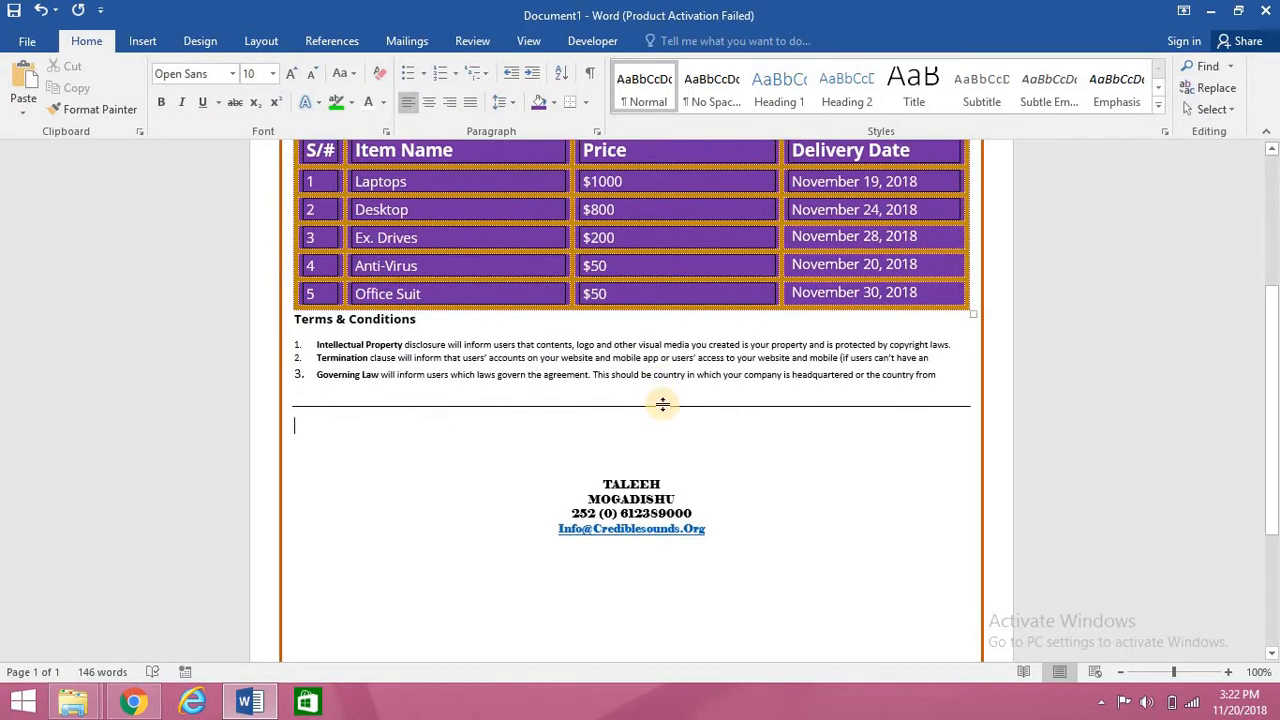
{"action": "scroll", "coordinate": [663, 403], "scroll_direction": "up", "scroll_amount": 2}
{"action": "scroll", "coordinate": [668, 403], "scroll_direction": "up", "scroll_amount": 3}
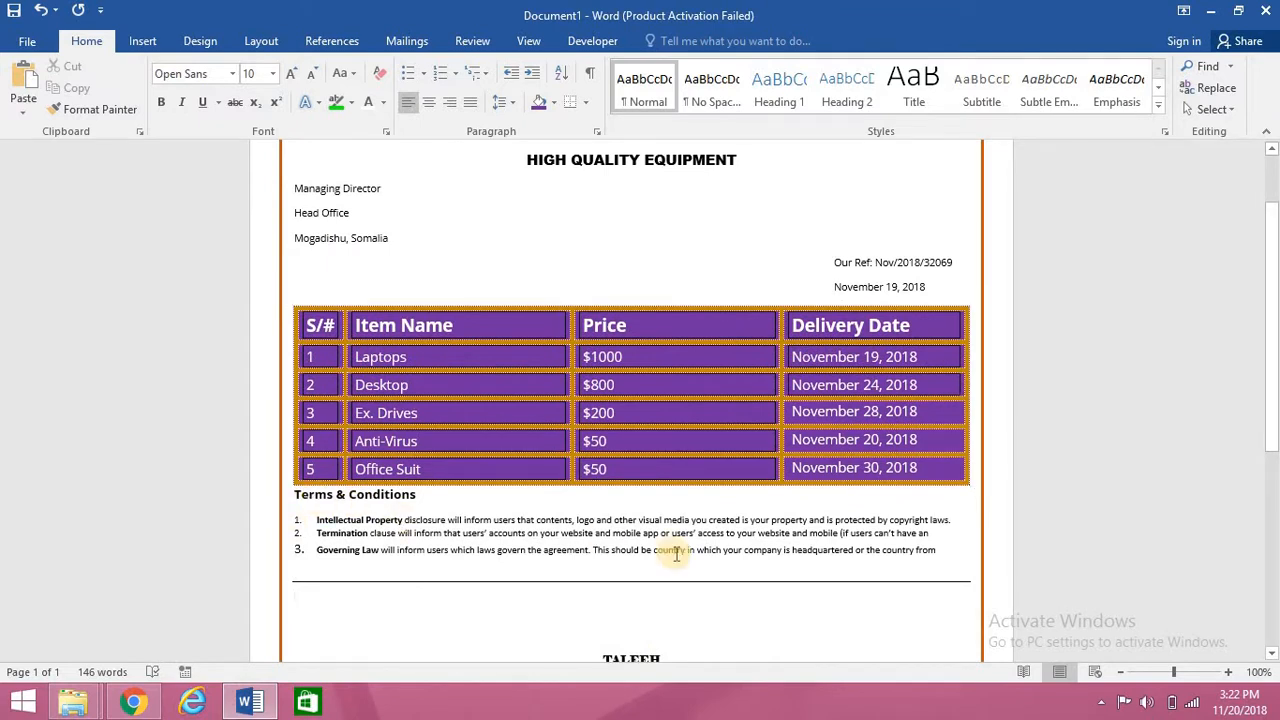
{"action": "scroll", "coordinate": [674, 551], "scroll_direction": "down", "scroll_amount": 6}
{"action": "scroll", "coordinate": [679, 553], "scroll_direction": "up", "scroll_amount": 4}
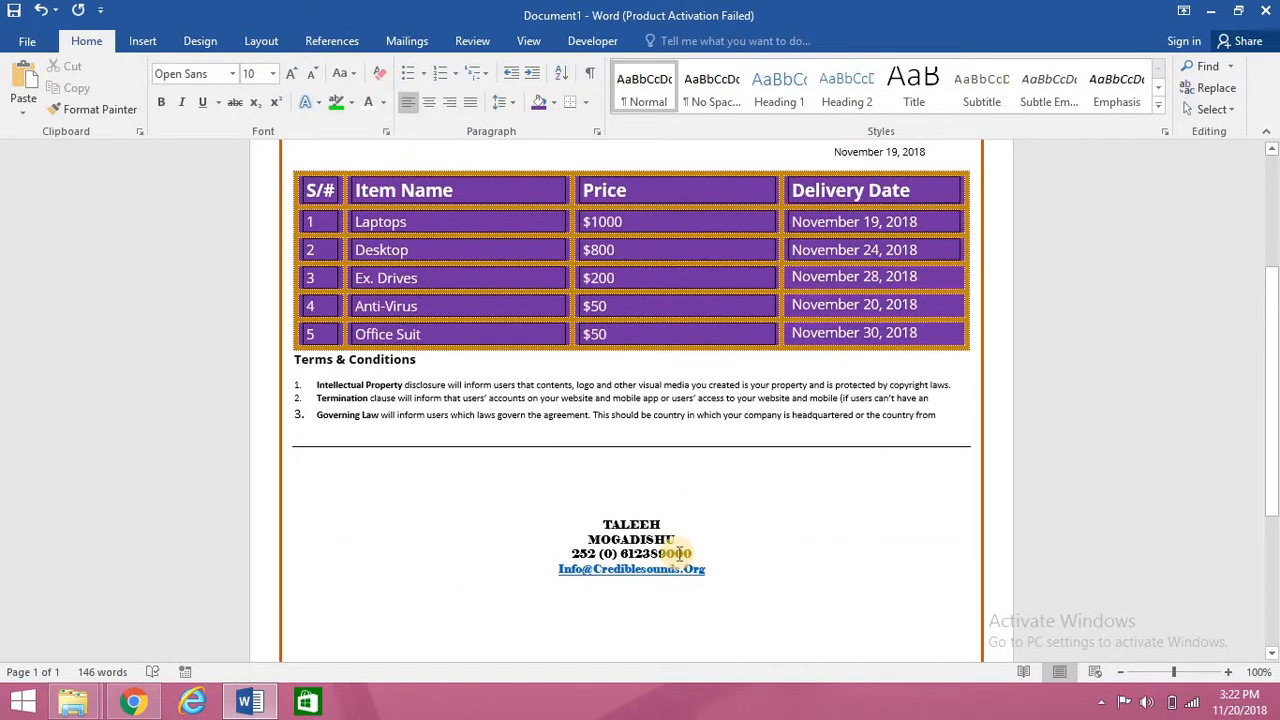
{"action": "scroll", "coordinate": [705, 512], "scroll_direction": "up", "scroll_amount": 3}
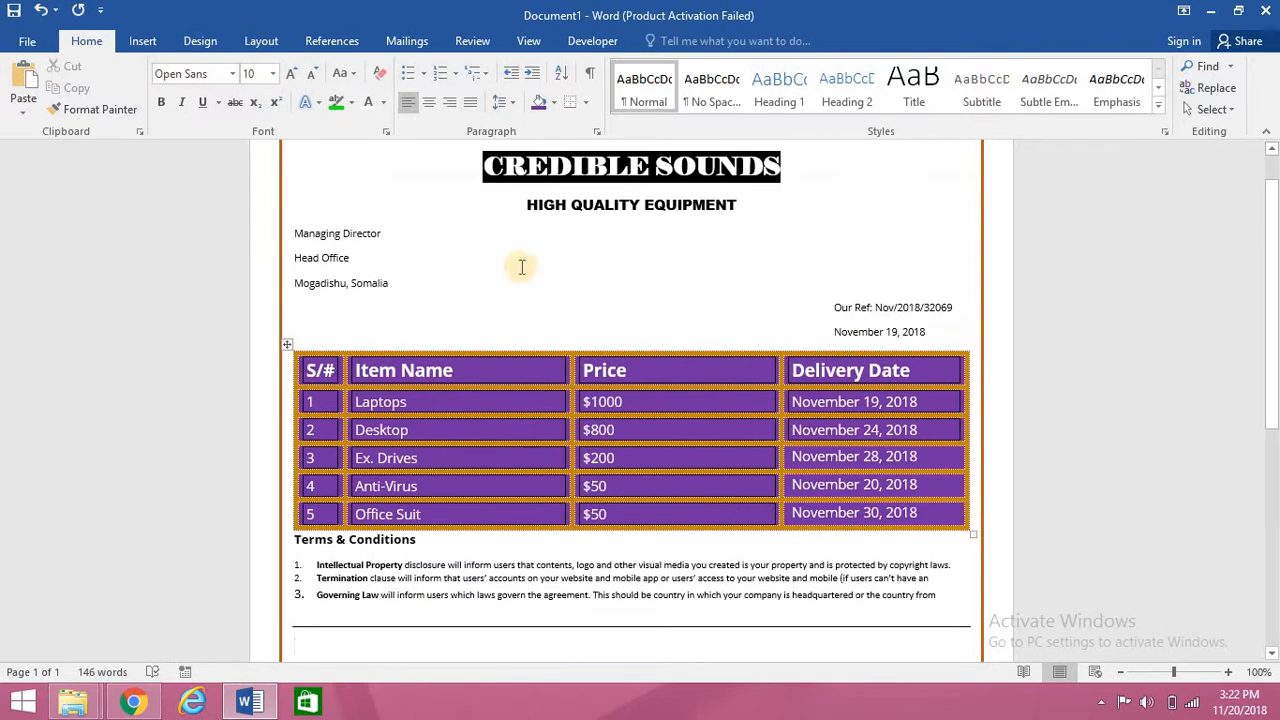
{"action": "scroll", "coordinate": [546, 528], "scroll_direction": "down", "scroll_amount": 1}
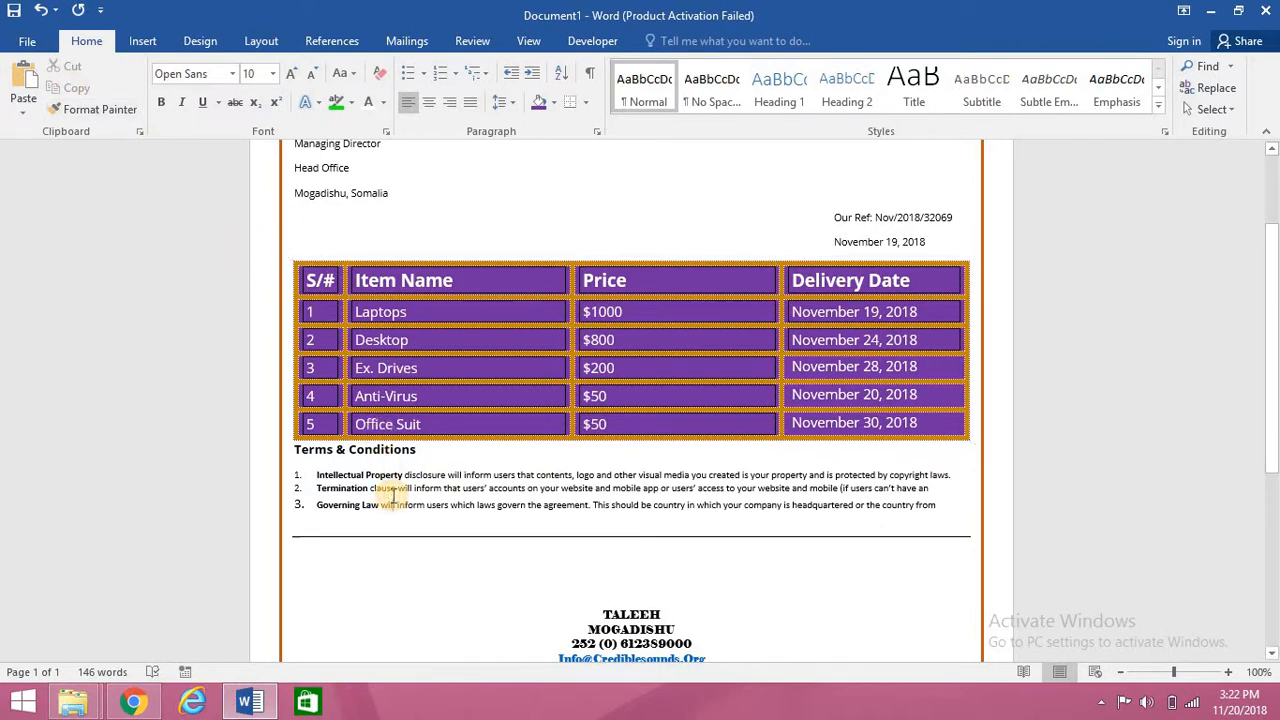
Apply the Hidden font effect to the Terms & Conditions heading and its three numbered clauses below the item table.
{"action": "left_click", "coordinate": [393, 494]}
{"action": "scroll", "coordinate": [393, 494], "scroll_direction": "up", "scroll_amount": 4, "text": "ctrl"}
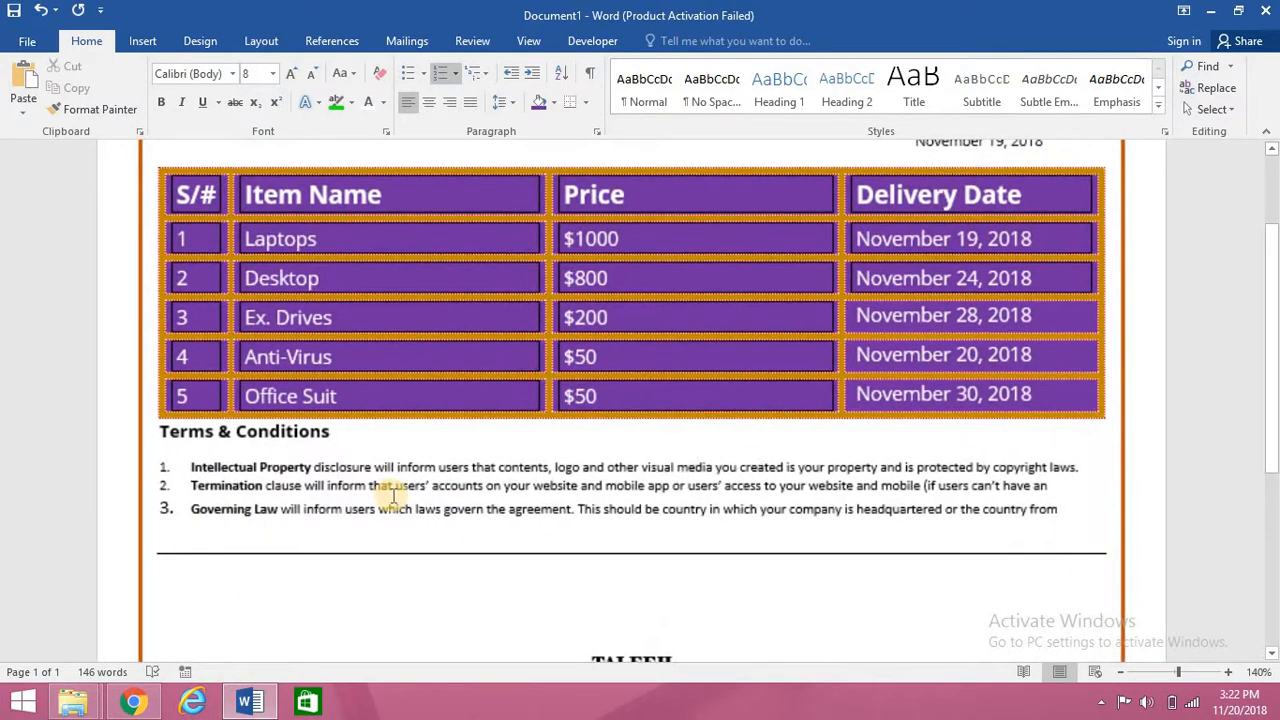
{"action": "scroll", "coordinate": [393, 494], "scroll_direction": "up", "scroll_amount": 3, "text": "ctrl"}
{"action": "scroll", "coordinate": [393, 494], "scroll_direction": "down", "scroll_amount": 4, "text": "ctrl"}
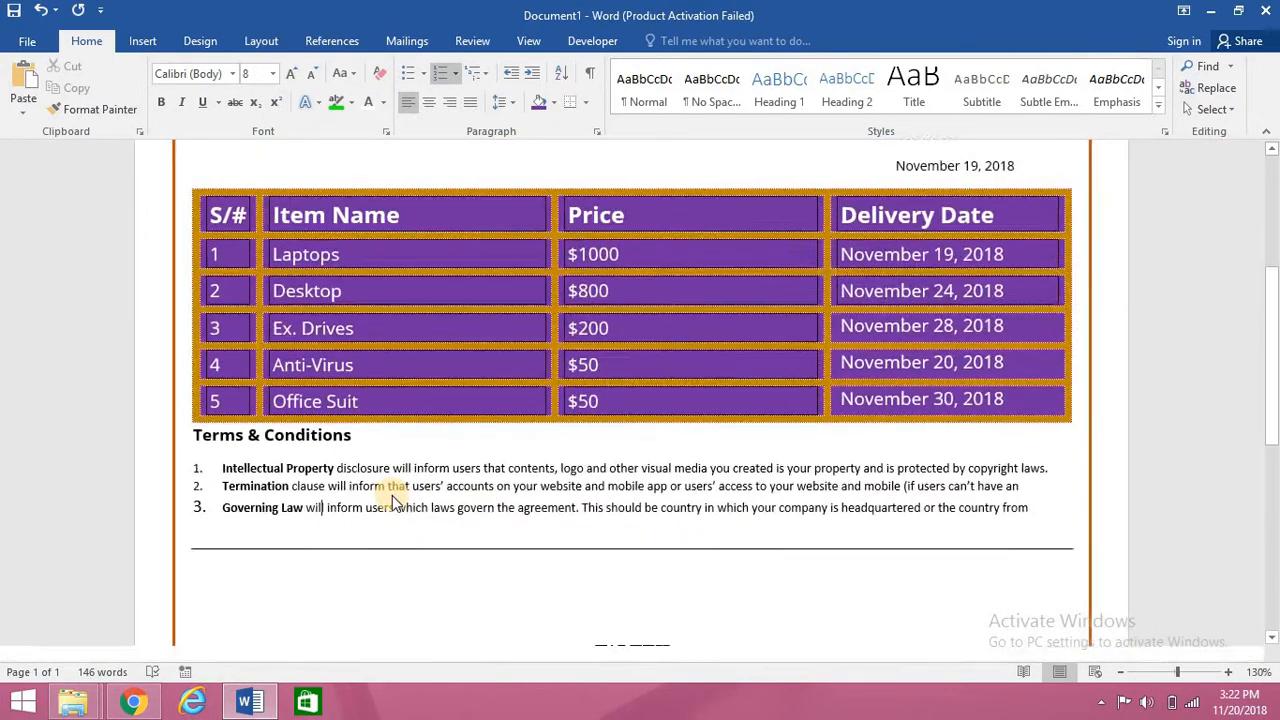
{"action": "scroll", "coordinate": [393, 500], "scroll_direction": "down", "scroll_amount": 3, "text": "ctrl"}
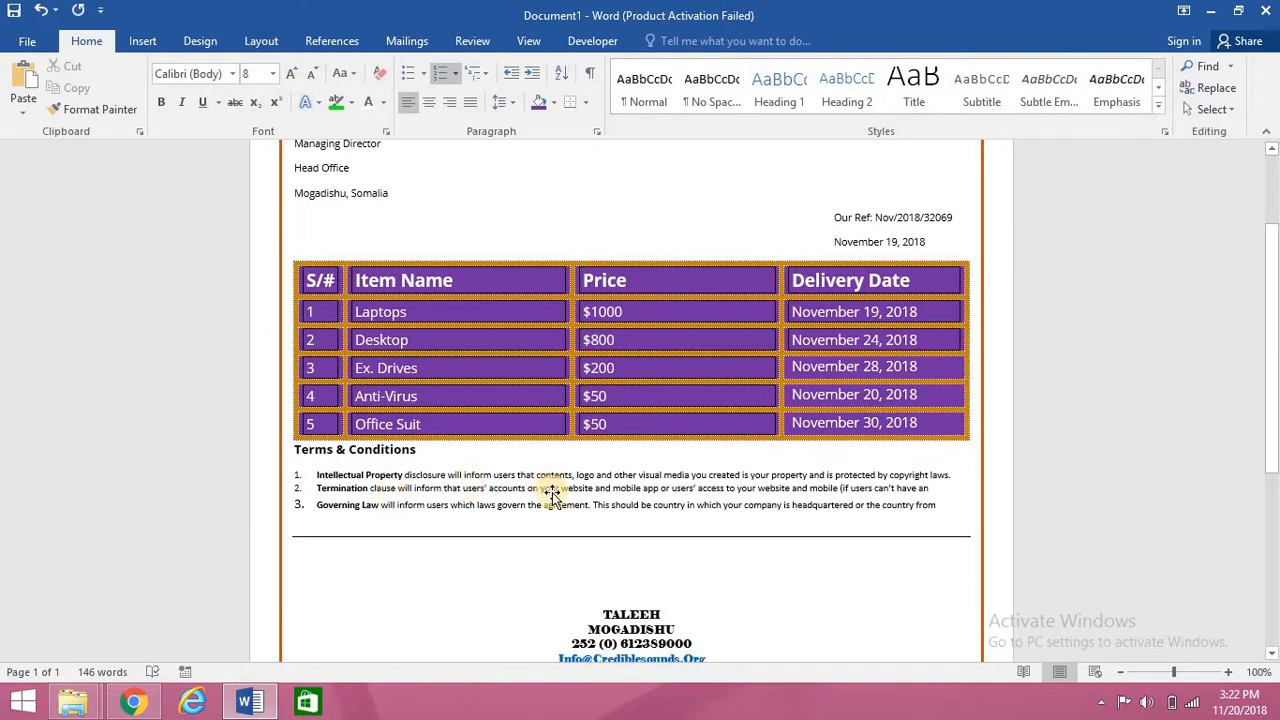
{"action": "scroll", "coordinate": [552, 495], "scroll_direction": "up", "scroll_amount": 3}
{"action": "scroll", "coordinate": [551, 491], "scroll_direction": "down", "scroll_amount": 2}
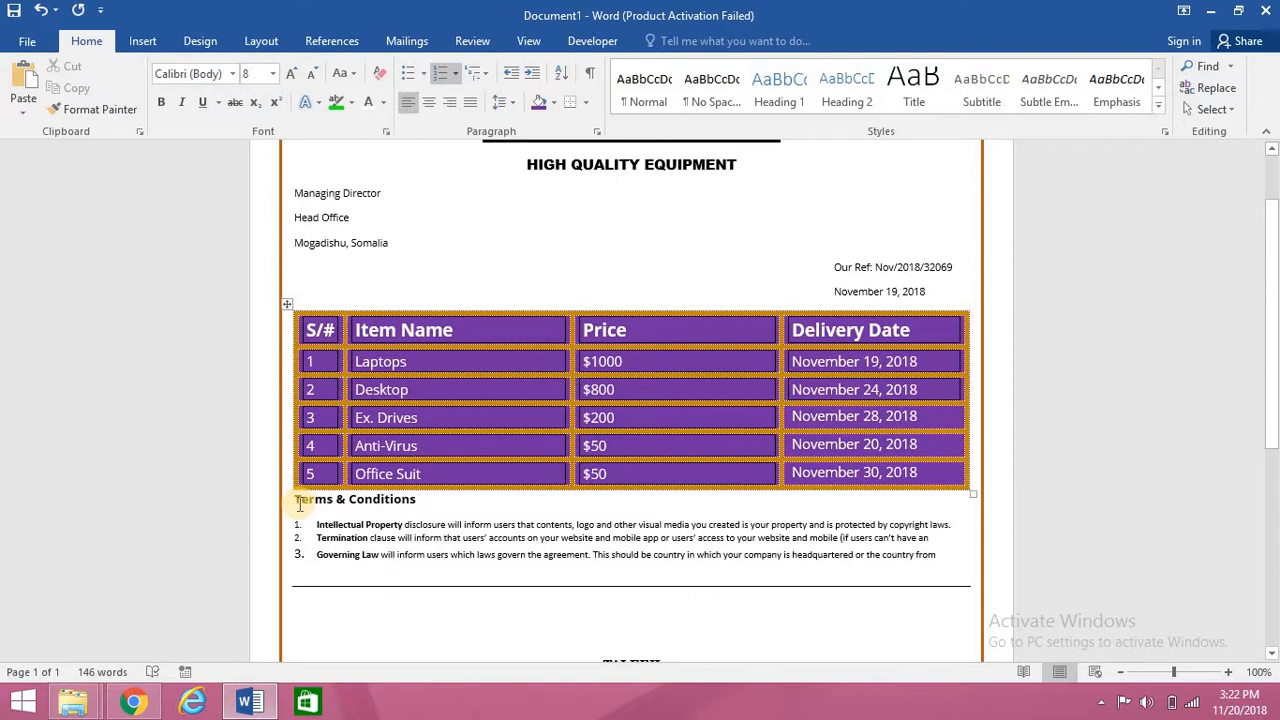
{"action": "left_click_drag", "start_coordinate": [299, 505], "coordinate": [962, 576]}
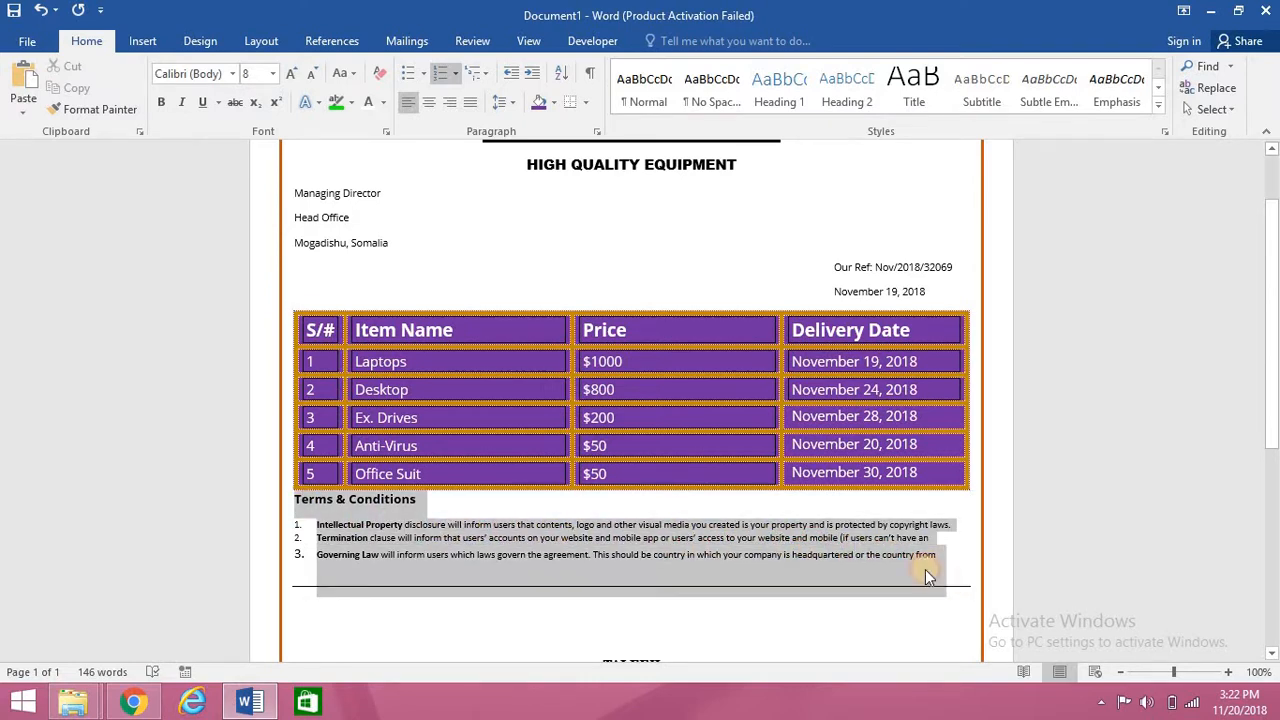
{"action": "left_click", "coordinate": [384, 131]}
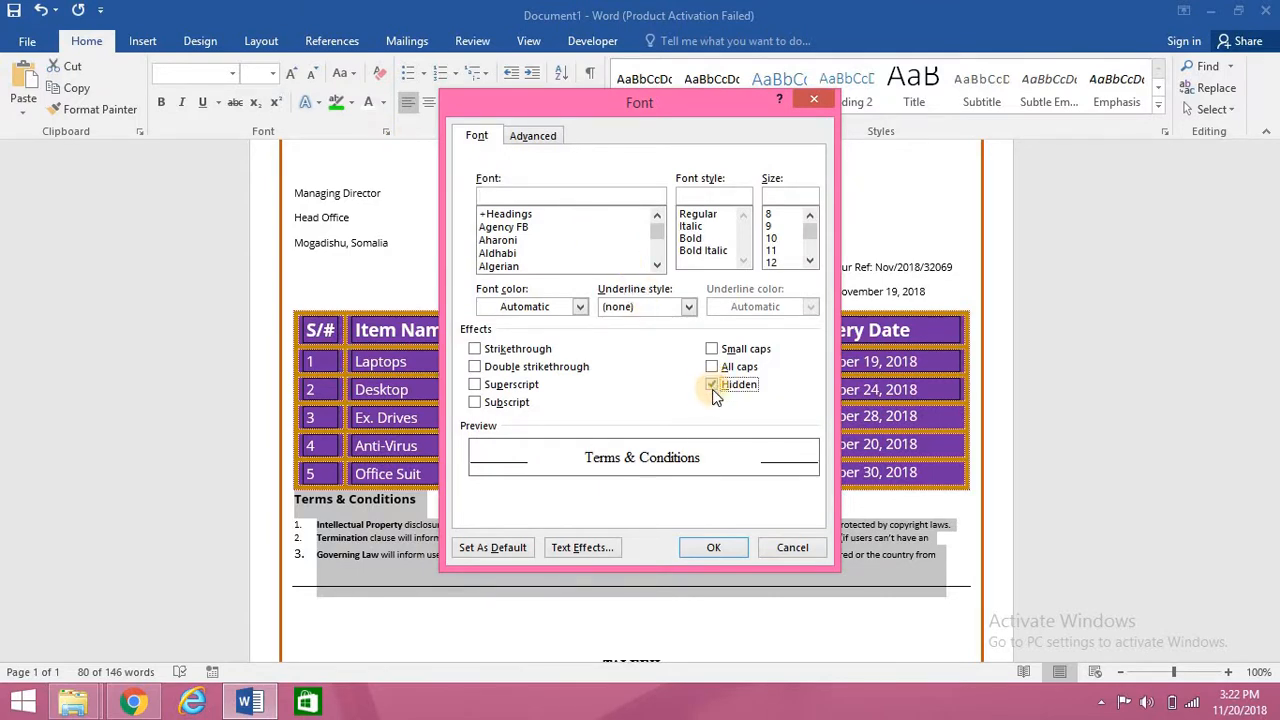
{"action": "left_click", "coordinate": [698, 546]}
{"action": "scroll", "coordinate": [776, 516], "scroll_direction": "down", "scroll_amount": 1}
{"action": "scroll", "coordinate": [776, 516], "scroll_direction": "down", "scroll_amount": 5}
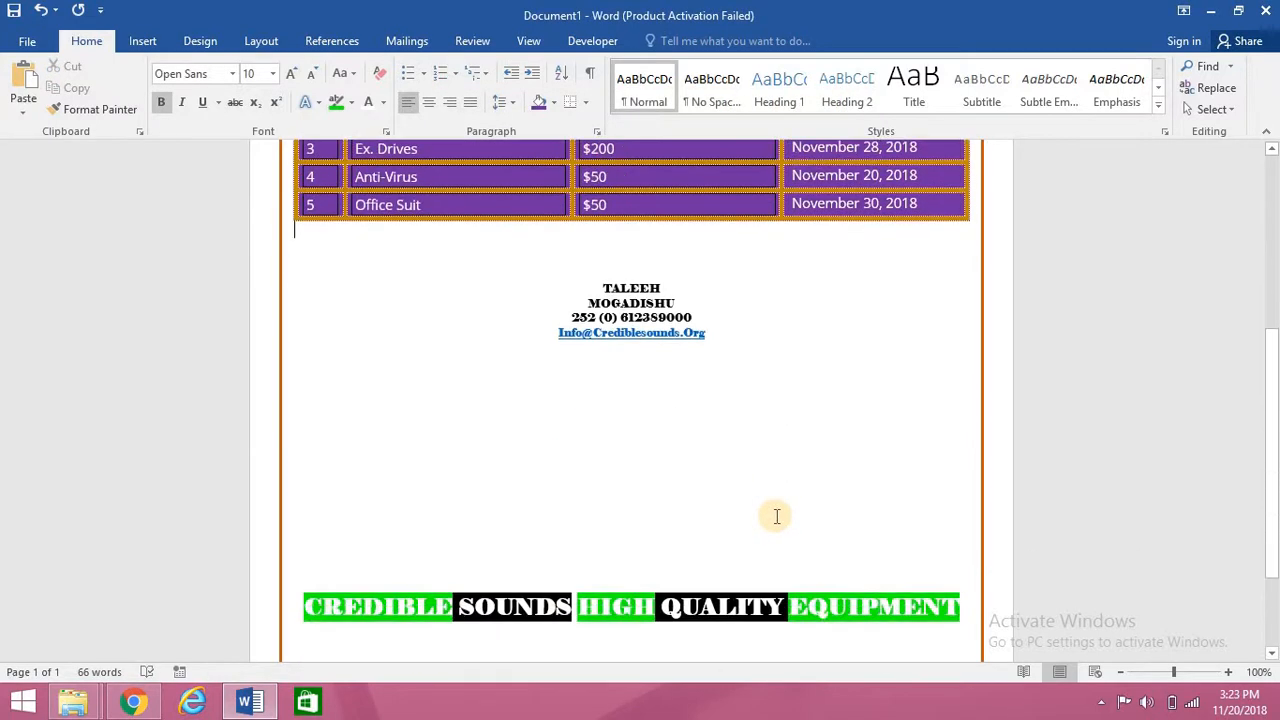
{"action": "scroll", "coordinate": [776, 516], "scroll_direction": "up", "scroll_amount": 4}
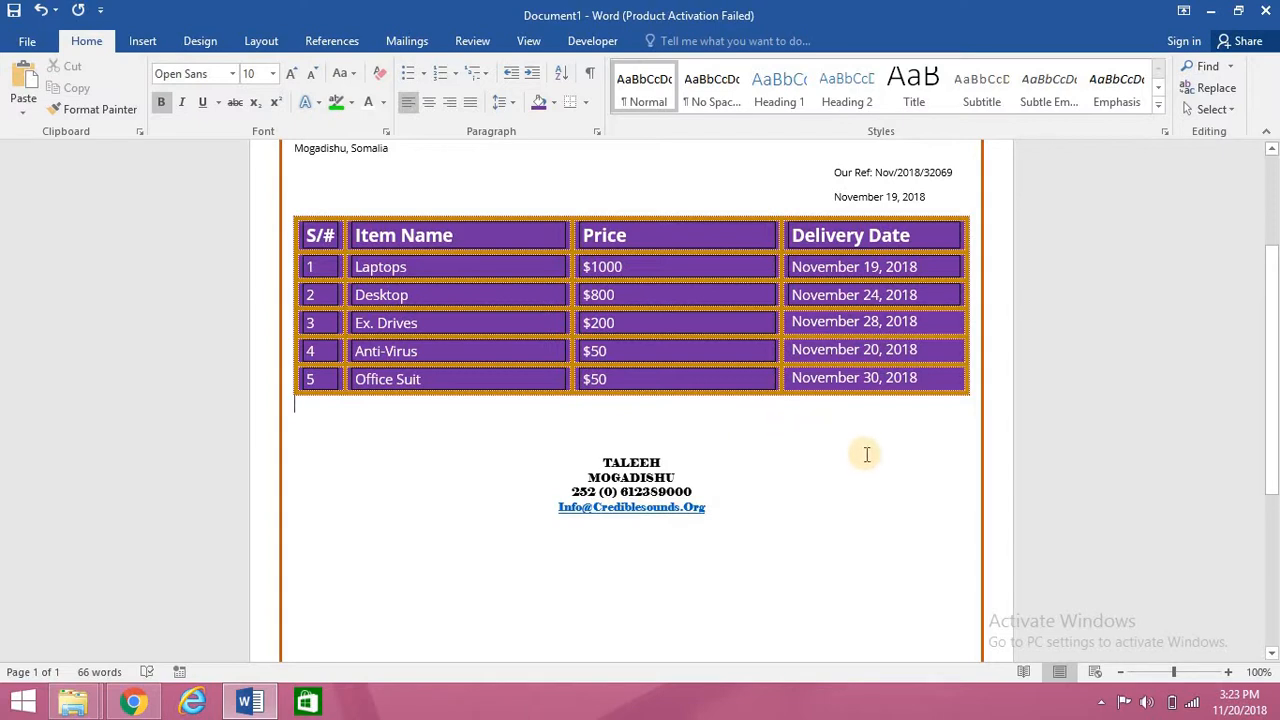
Check the print preview of the letter with the Terms & Conditions section hidden.
{"action": "scroll", "coordinate": [866, 455], "scroll_direction": "up", "scroll_amount": 3}
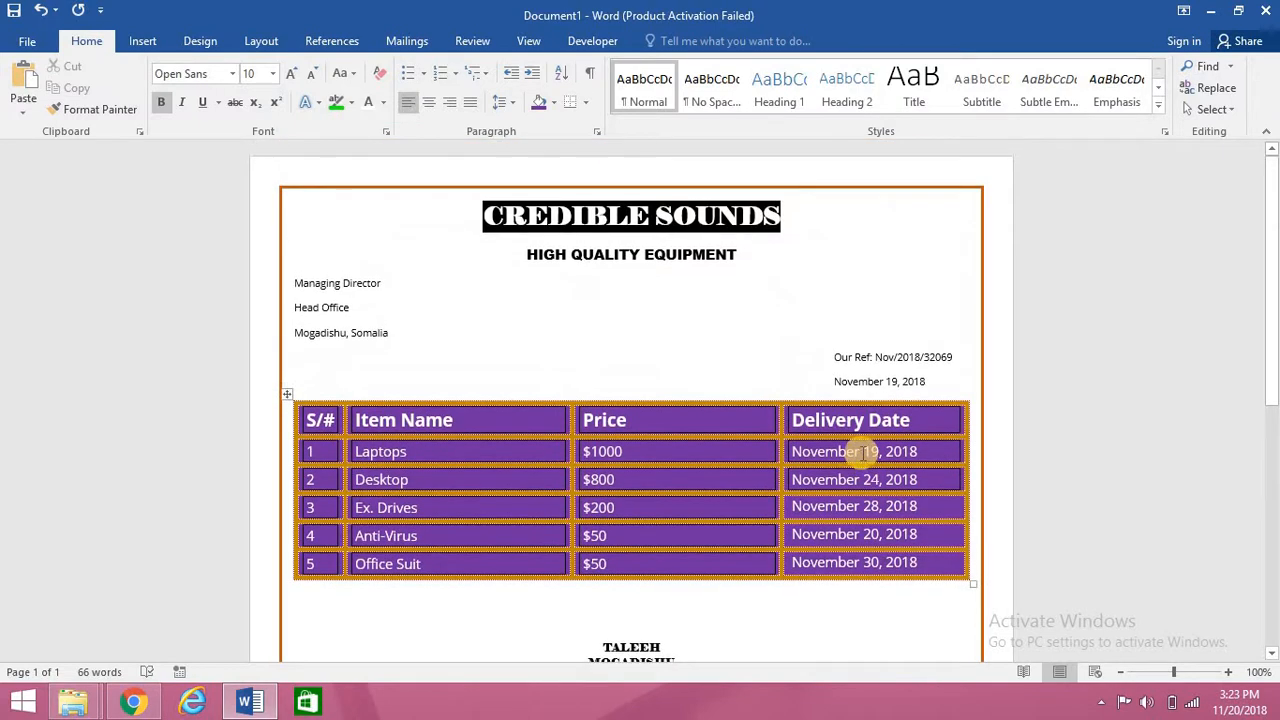
{"action": "left_click", "coordinate": [27, 41]}
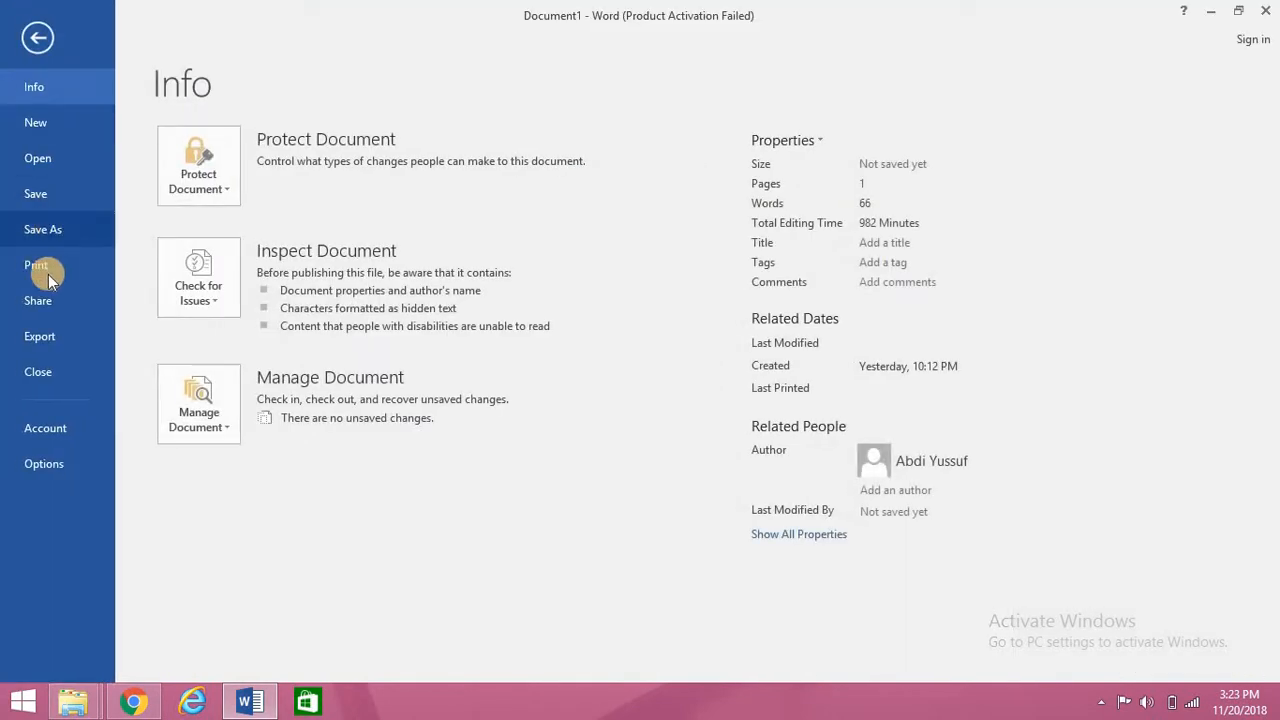
{"action": "left_click", "coordinate": [42, 268]}
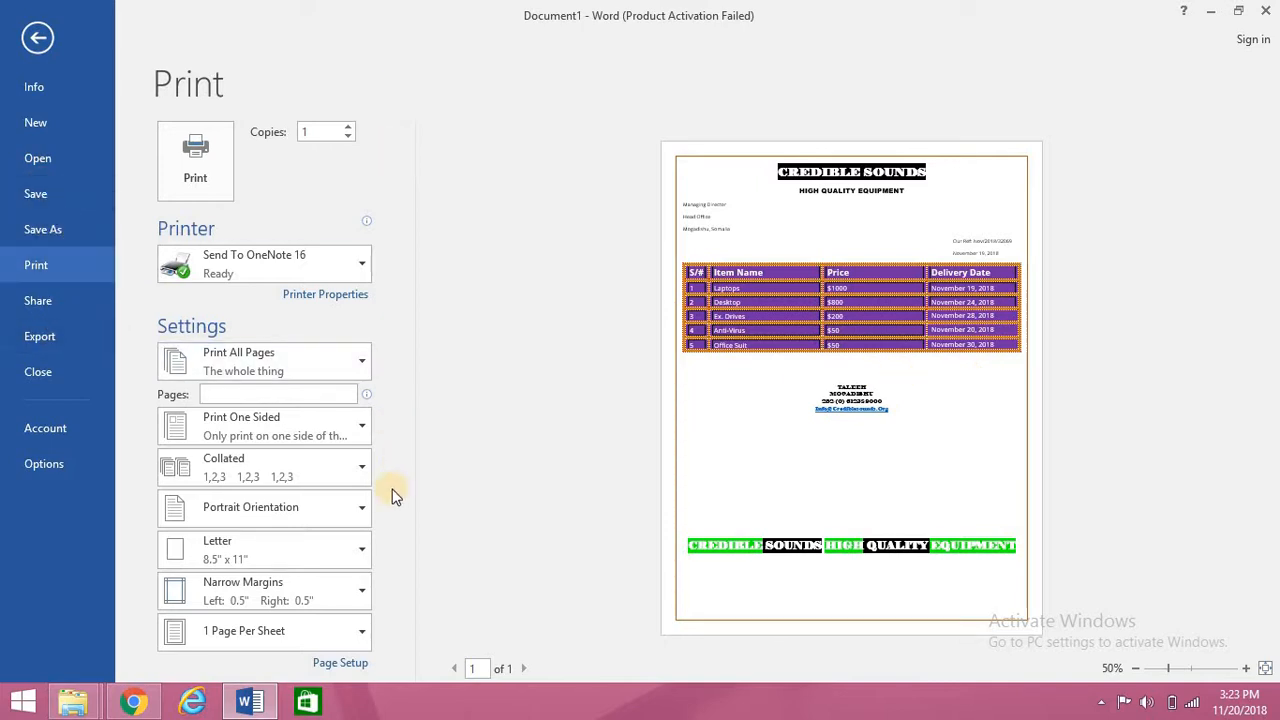
{"action": "left_click", "coordinate": [40, 36]}
Apply the Hidden font effect to the CREDIBLE SOUNDS HIGH QUALITY EQUIPMENT banner at the foot of the page.
{"action": "scroll", "coordinate": [803, 420], "scroll_direction": "down", "scroll_amount": 5}
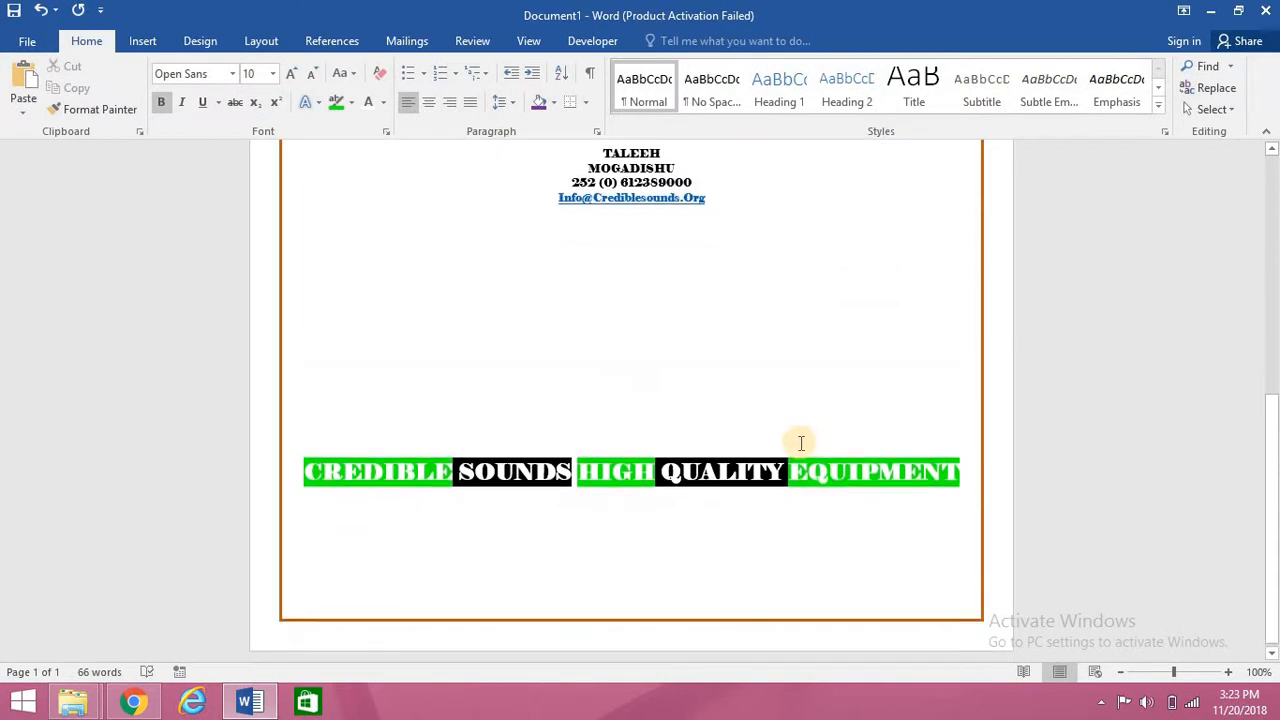
{"action": "scroll", "coordinate": [801, 443], "scroll_direction": "down", "scroll_amount": 1}
{"action": "left_click_drag", "start_coordinate": [310, 456], "coordinate": [962, 466]}
{"action": "left_click", "coordinate": [903, 405]}
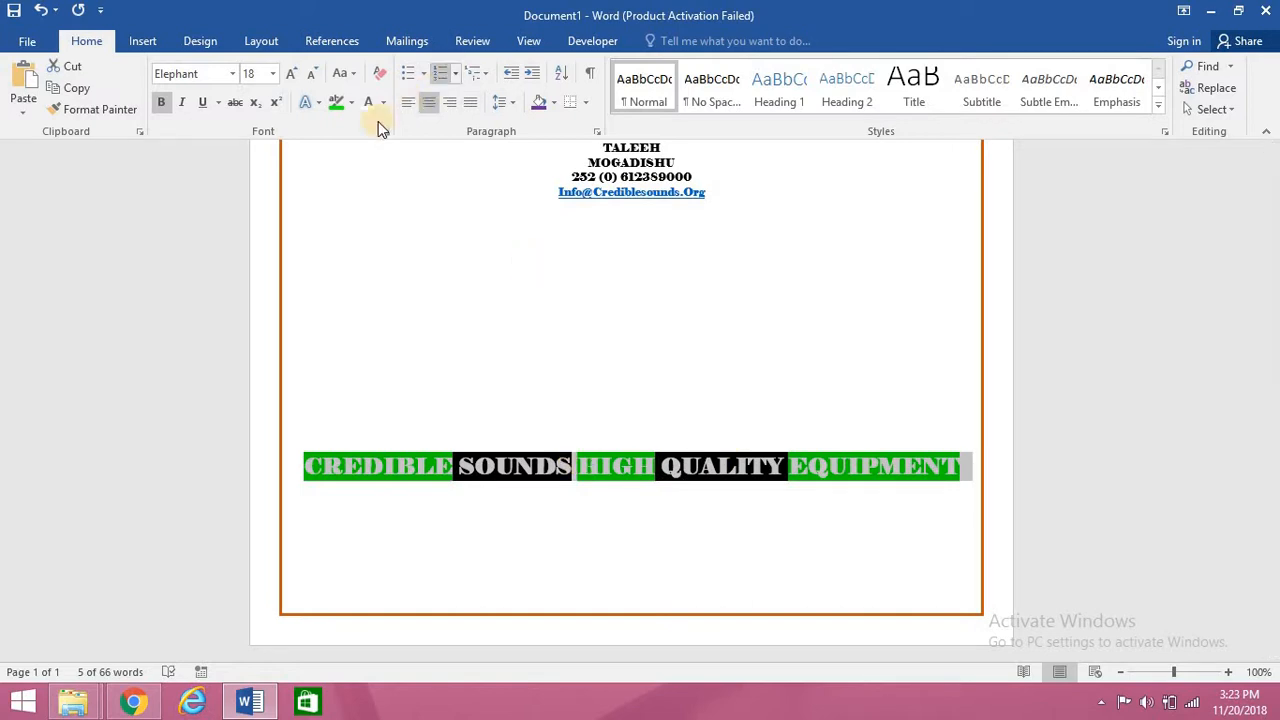
{"action": "right_click", "coordinate": [460, 478]}
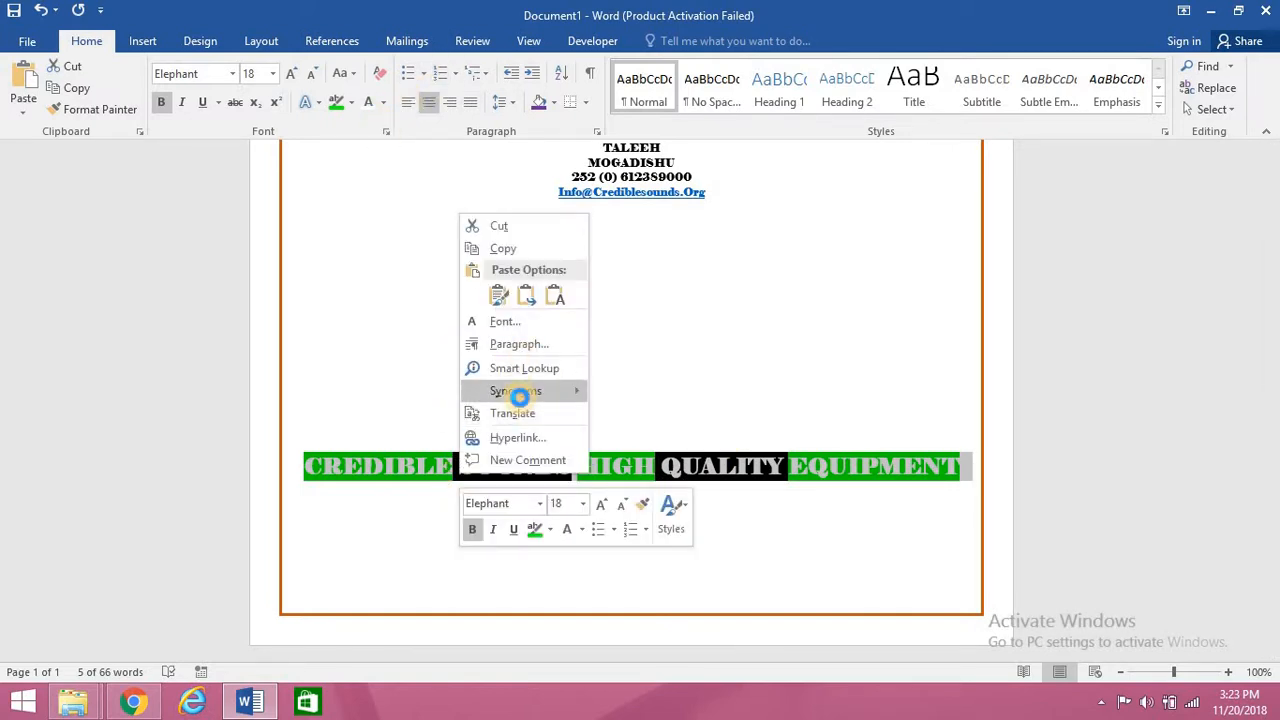
{"action": "left_click", "coordinate": [505, 322]}
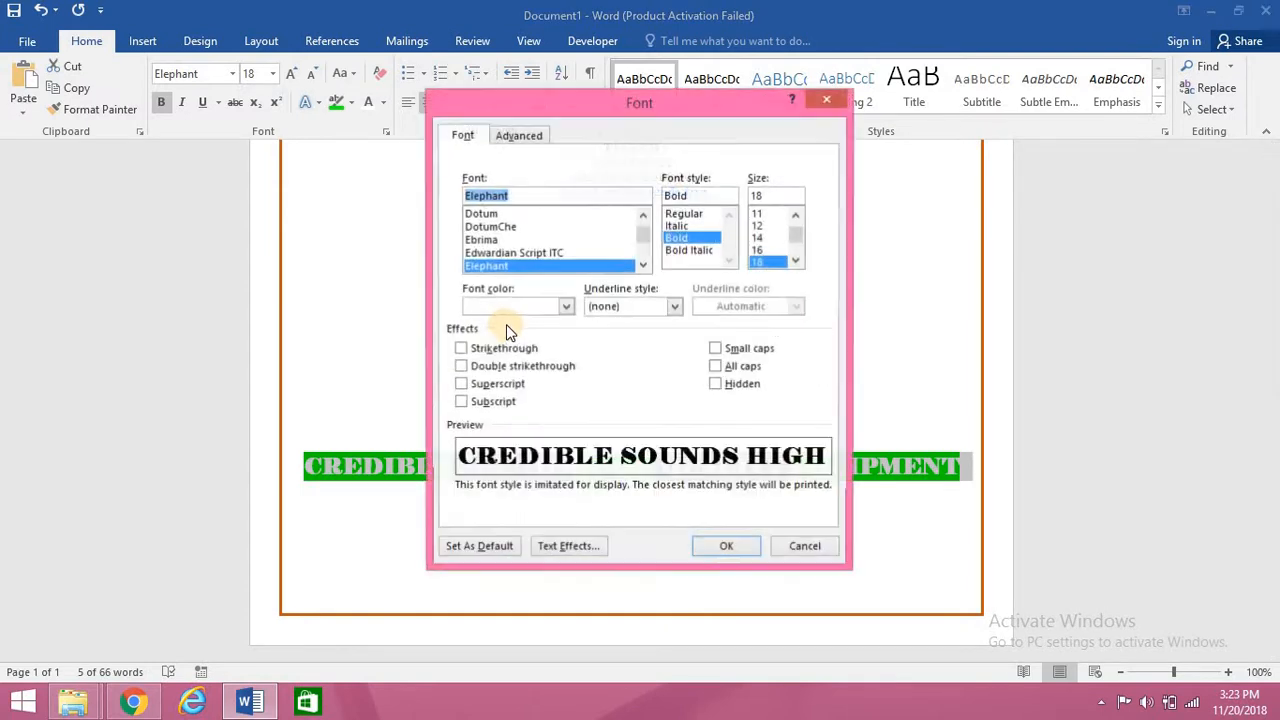
{"action": "left_click", "coordinate": [716, 386]}
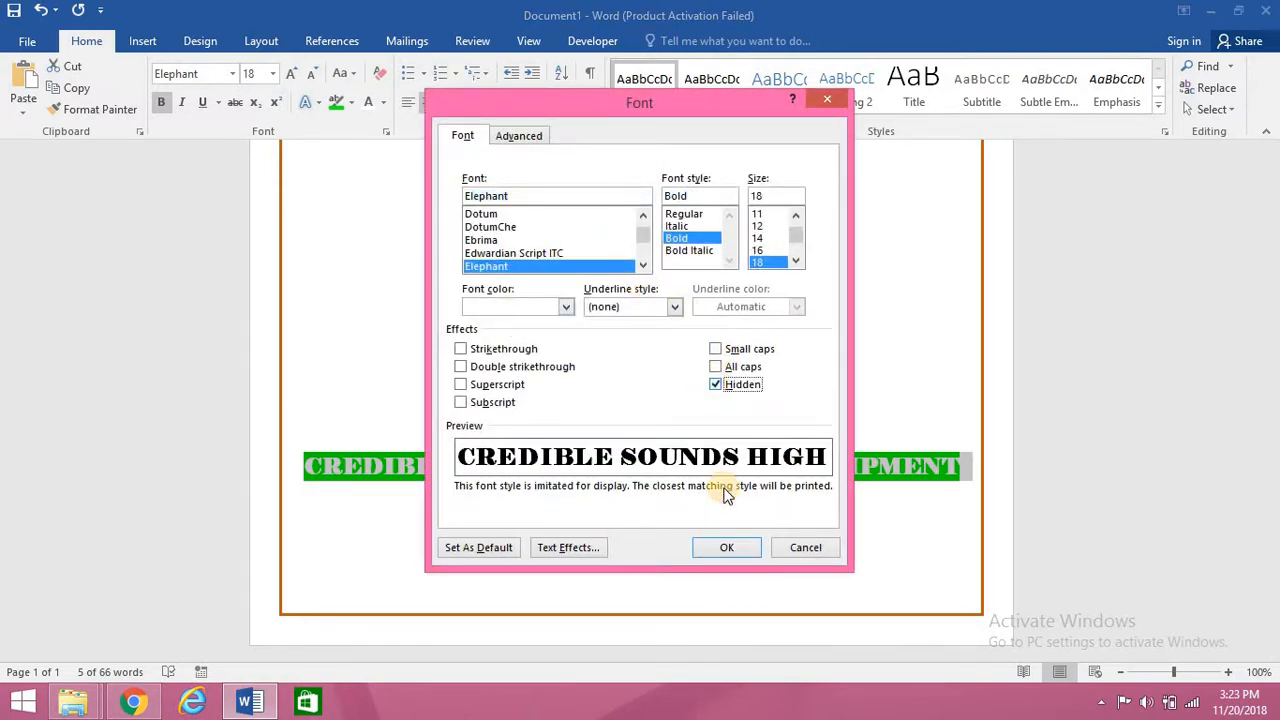
{"action": "left_click", "coordinate": [727, 548]}
{"action": "key", "text": "ctrl+z"}
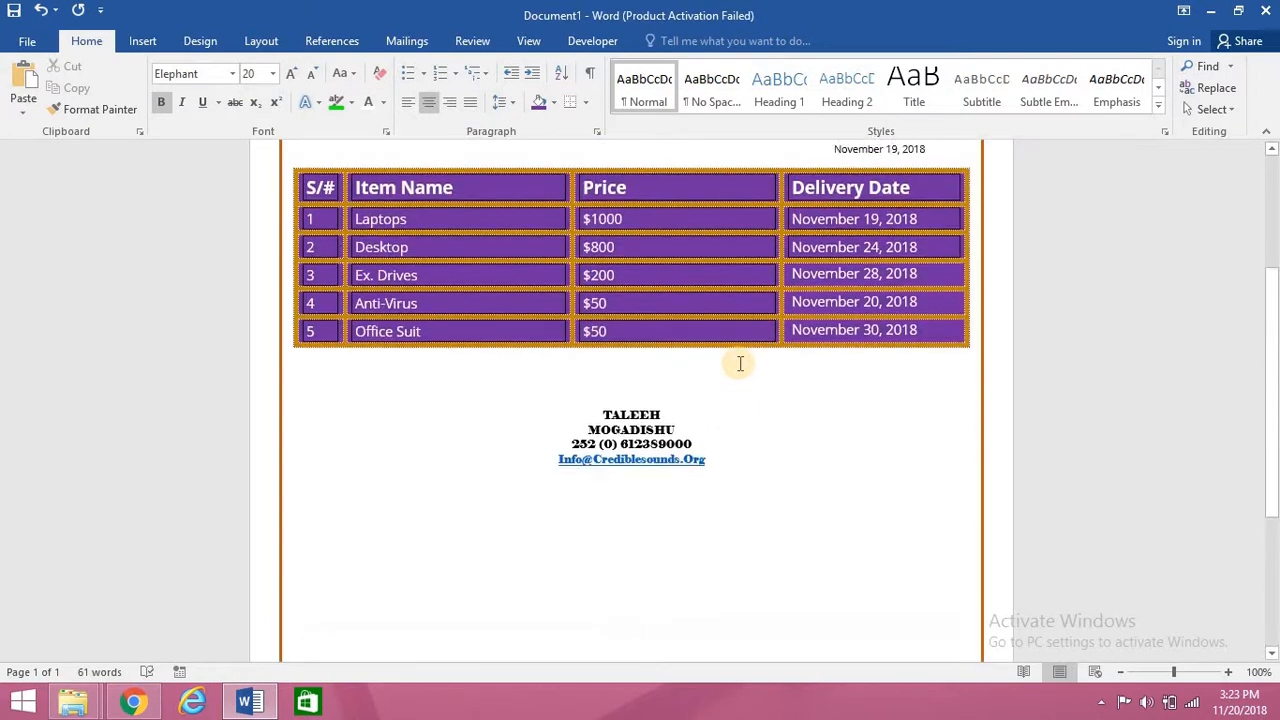
Check the print preview and the page itself with both the terms section and the footer banner hidden.
{"action": "left_click", "coordinate": [28, 46]}
{"action": "left_click", "coordinate": [77, 264]}
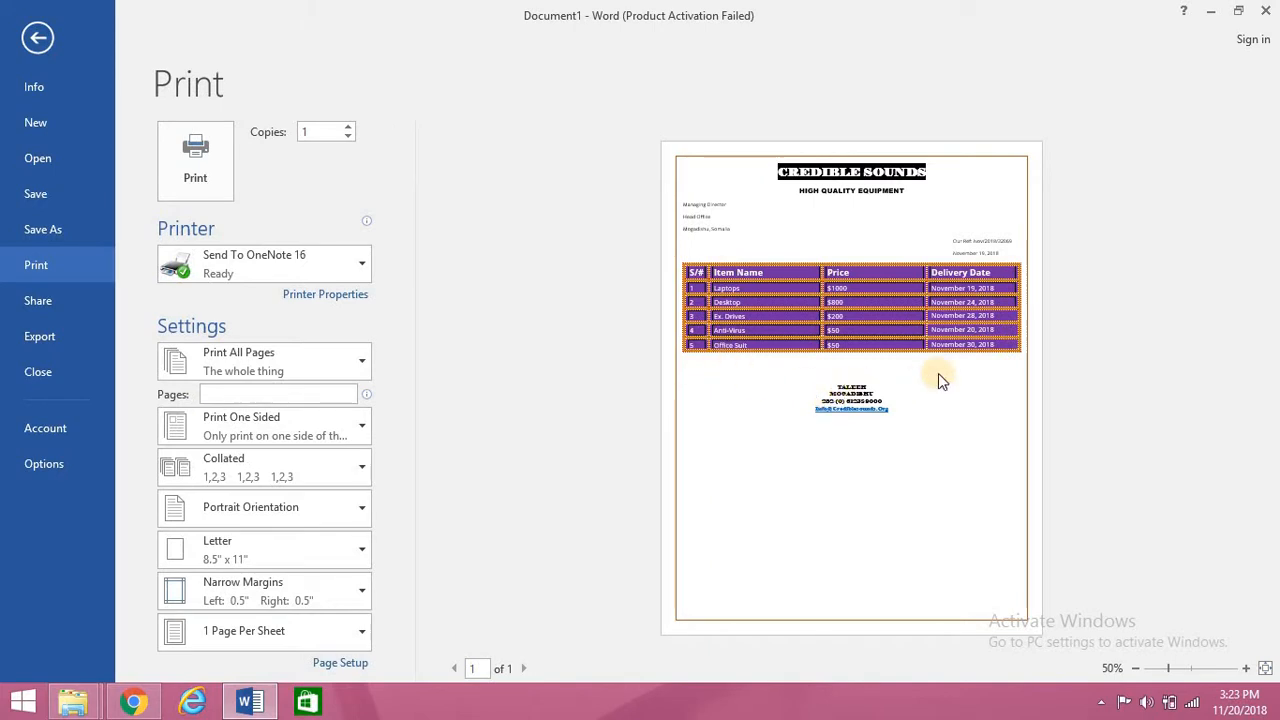
{"action": "left_click", "coordinate": [40, 38]}
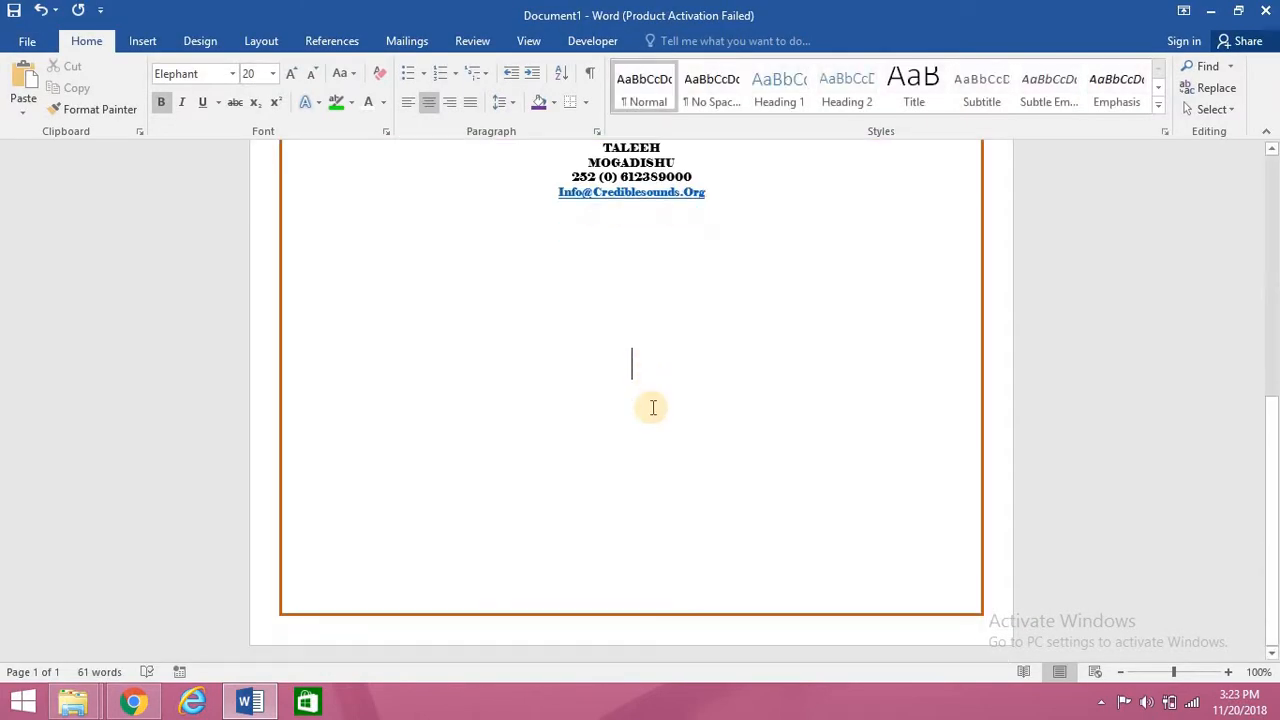
{"action": "scroll", "coordinate": [651, 409], "scroll_direction": "up", "scroll_amount": 5}
{"action": "scroll", "coordinate": [650, 405], "scroll_direction": "up", "scroll_amount": 1}
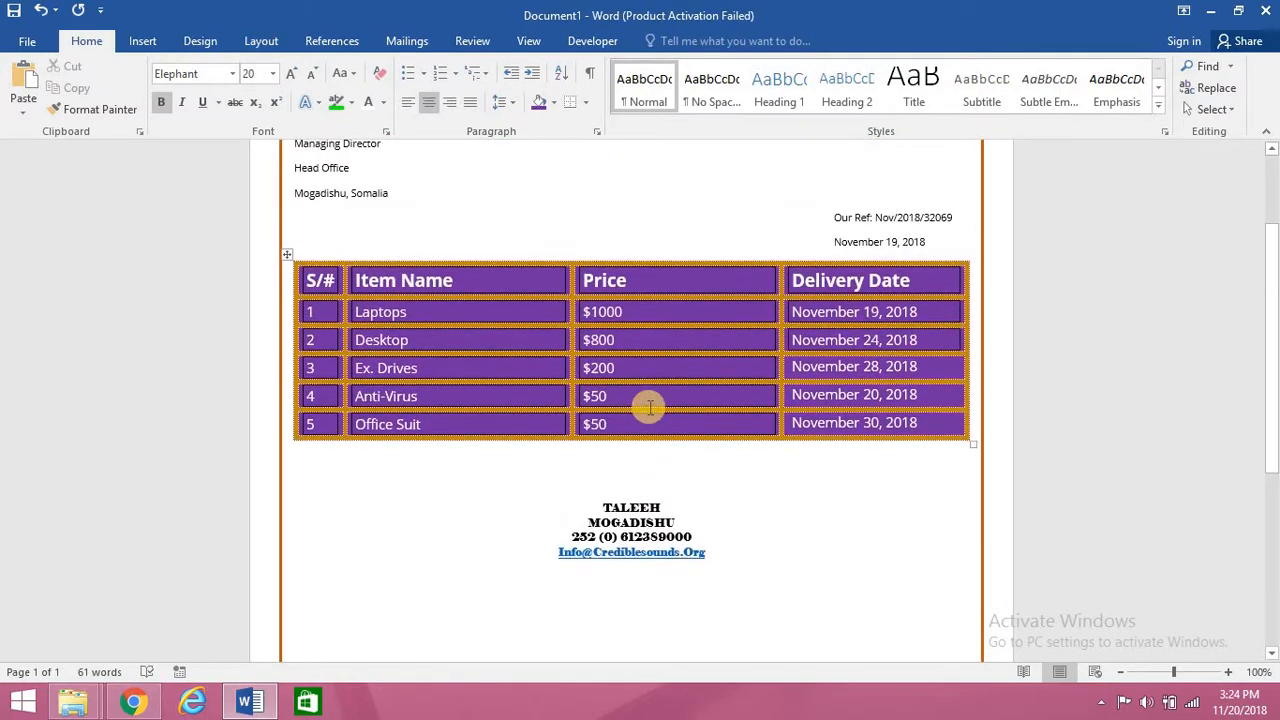
{"action": "scroll", "coordinate": [650, 408], "scroll_direction": "up", "scroll_amount": 3}
{"action": "scroll", "coordinate": [649, 408], "scroll_direction": "down", "scroll_amount": 5}
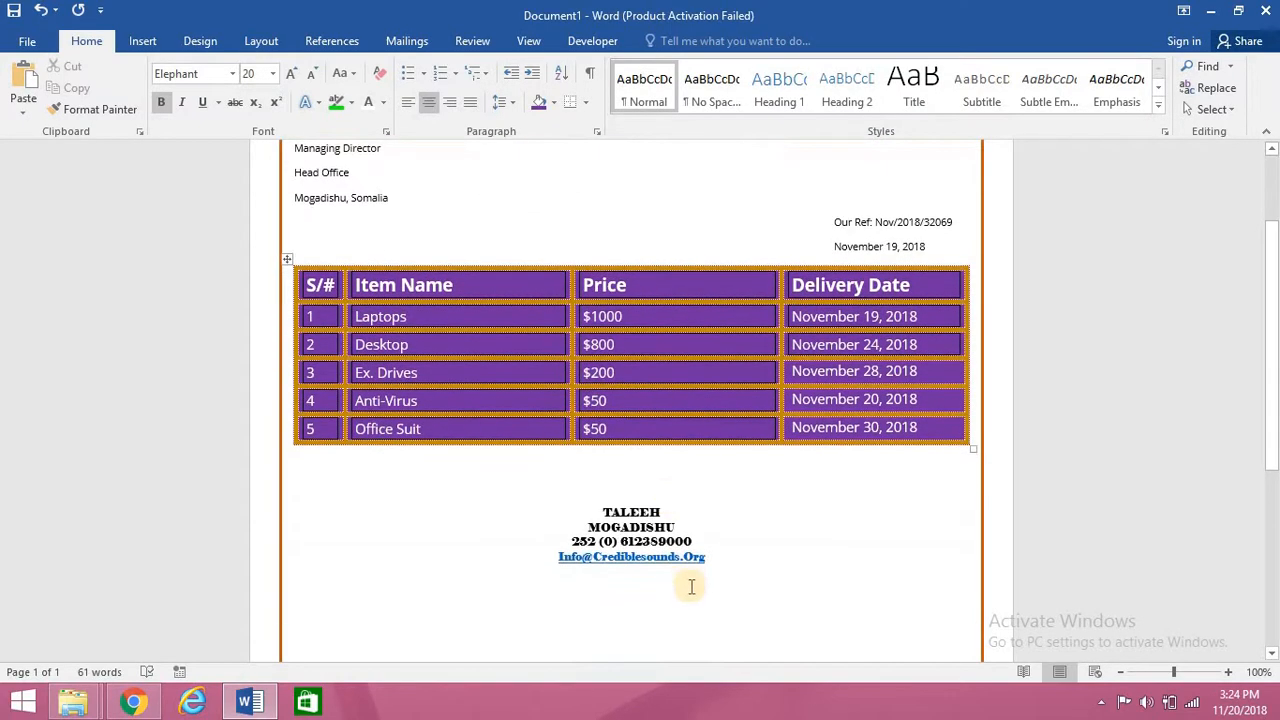
{"action": "scroll", "coordinate": [693, 584], "scroll_direction": "up", "scroll_amount": 1}
{"action": "scroll", "coordinate": [695, 583], "scroll_direction": "up", "scroll_amount": 2}
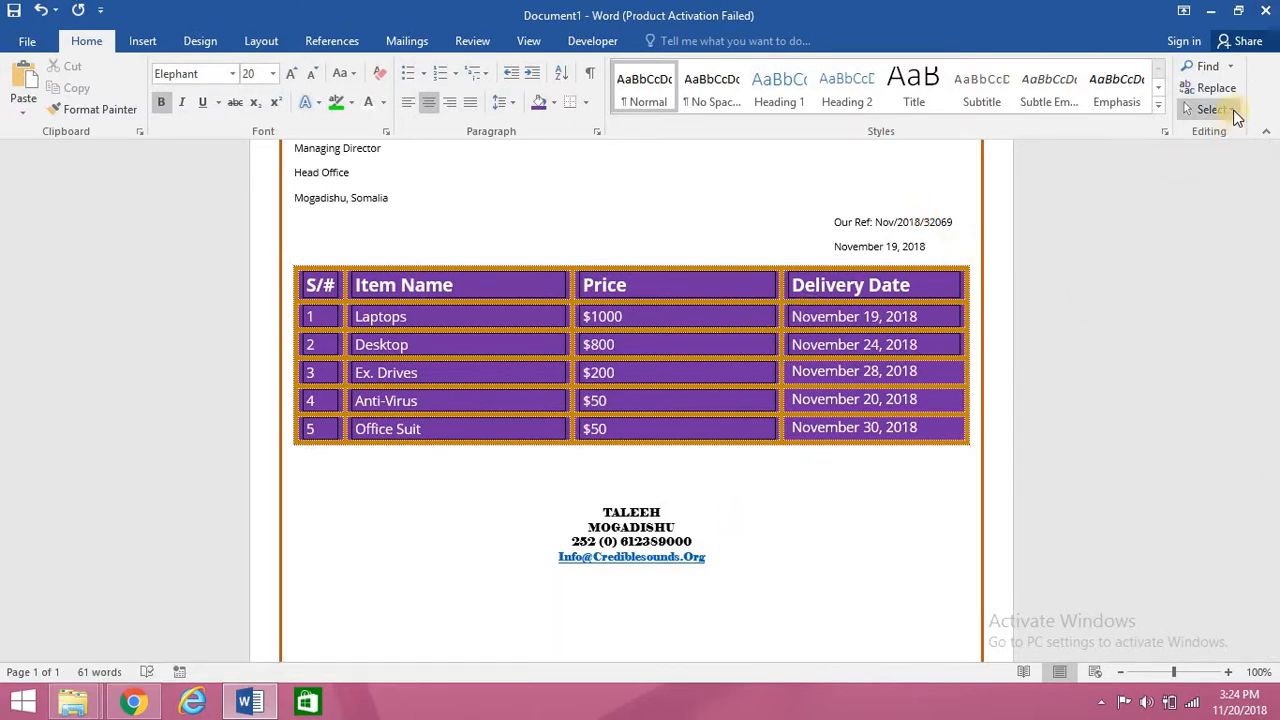
Select the whole document and clear the Hidden font effect to reveal the terms section and the footer banner.
{"action": "left_click", "coordinate": [1212, 109]}
{"action": "left_click", "coordinate": [1030, 133]}
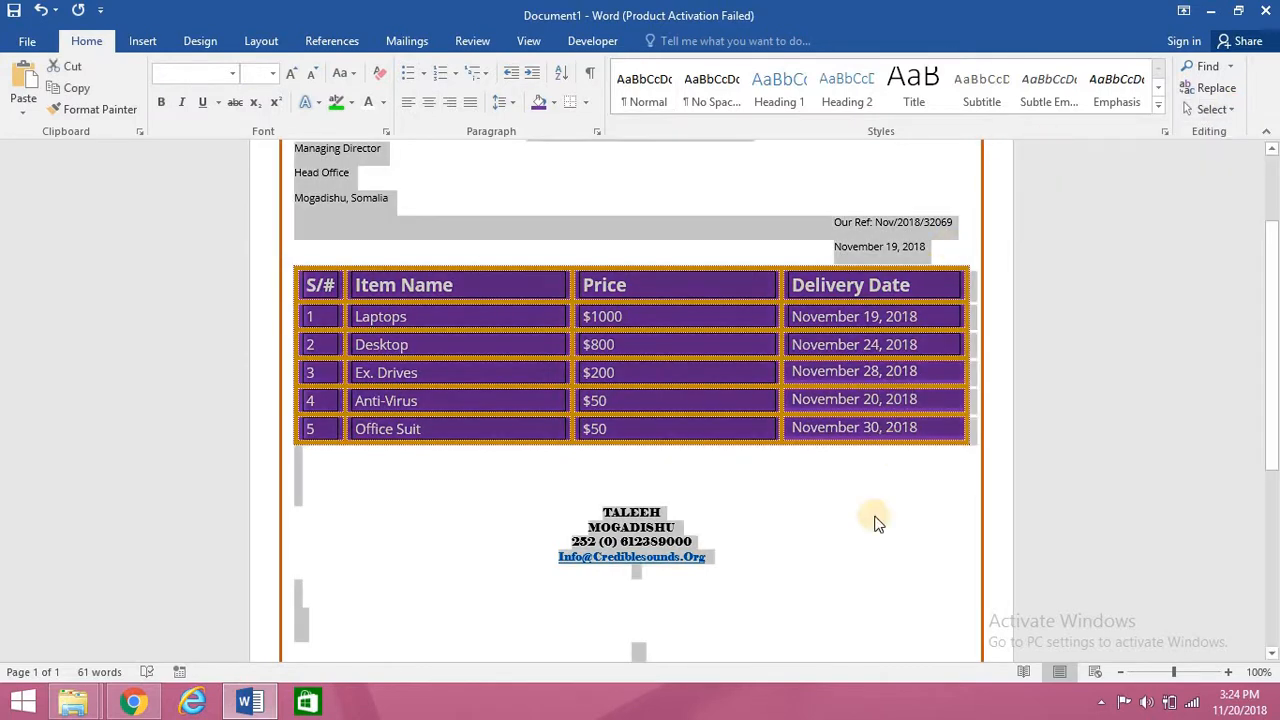
{"action": "left_click", "coordinate": [387, 130]}
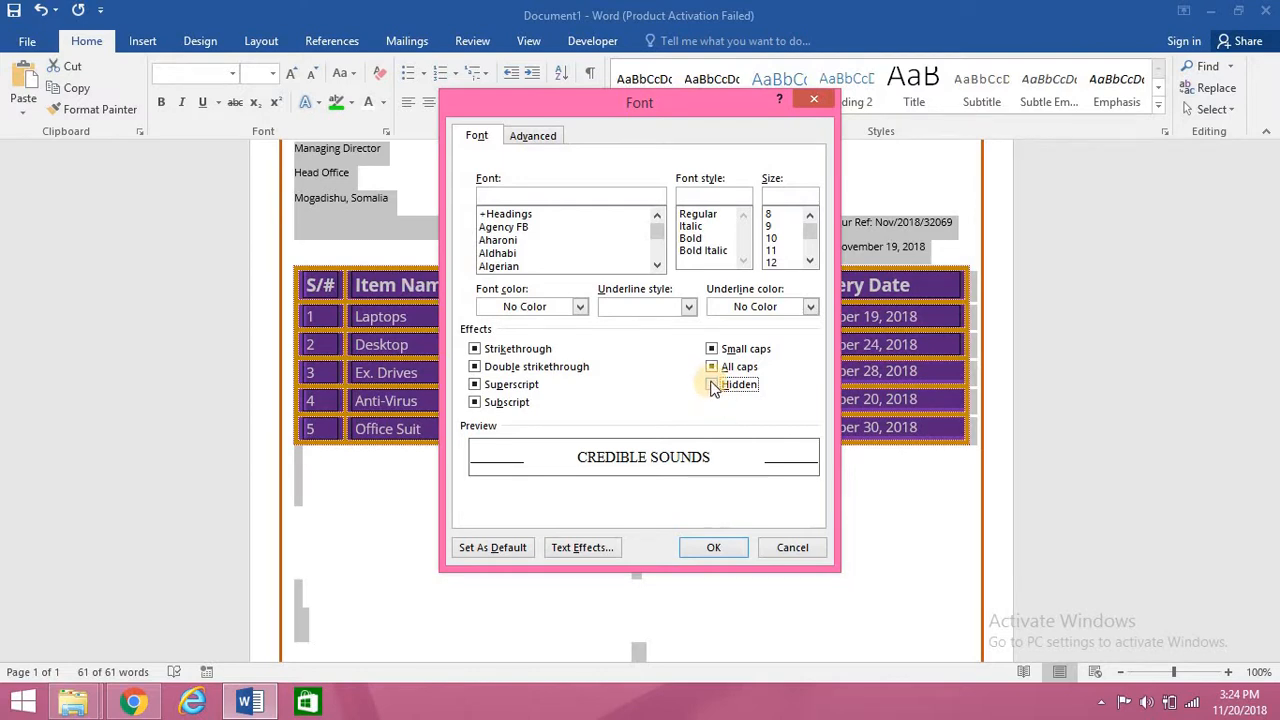
{"action": "left_click", "coordinate": [710, 550]}
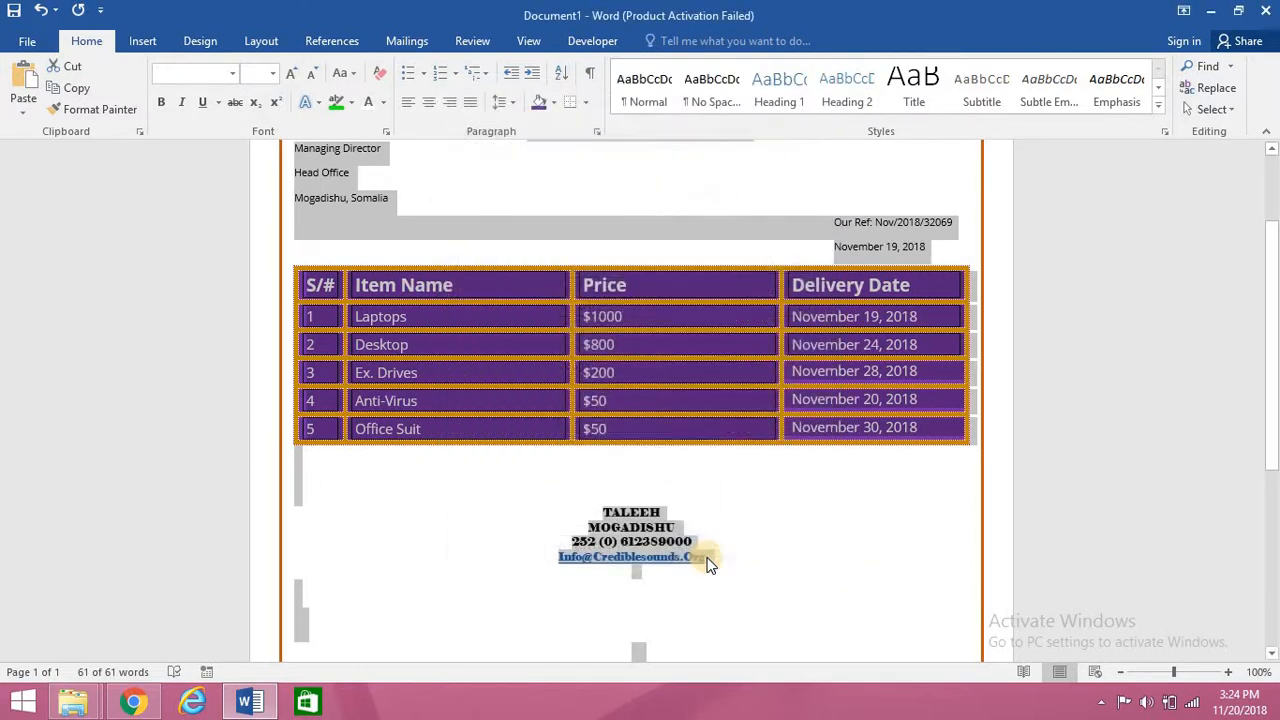
{"action": "left_click", "coordinate": [712, 594]}
Examine the fully revealed letter in the print preview and on the page, from the heading to the footer banner.
{"action": "scroll", "coordinate": [785, 500], "scroll_direction": "down", "scroll_amount": 6}
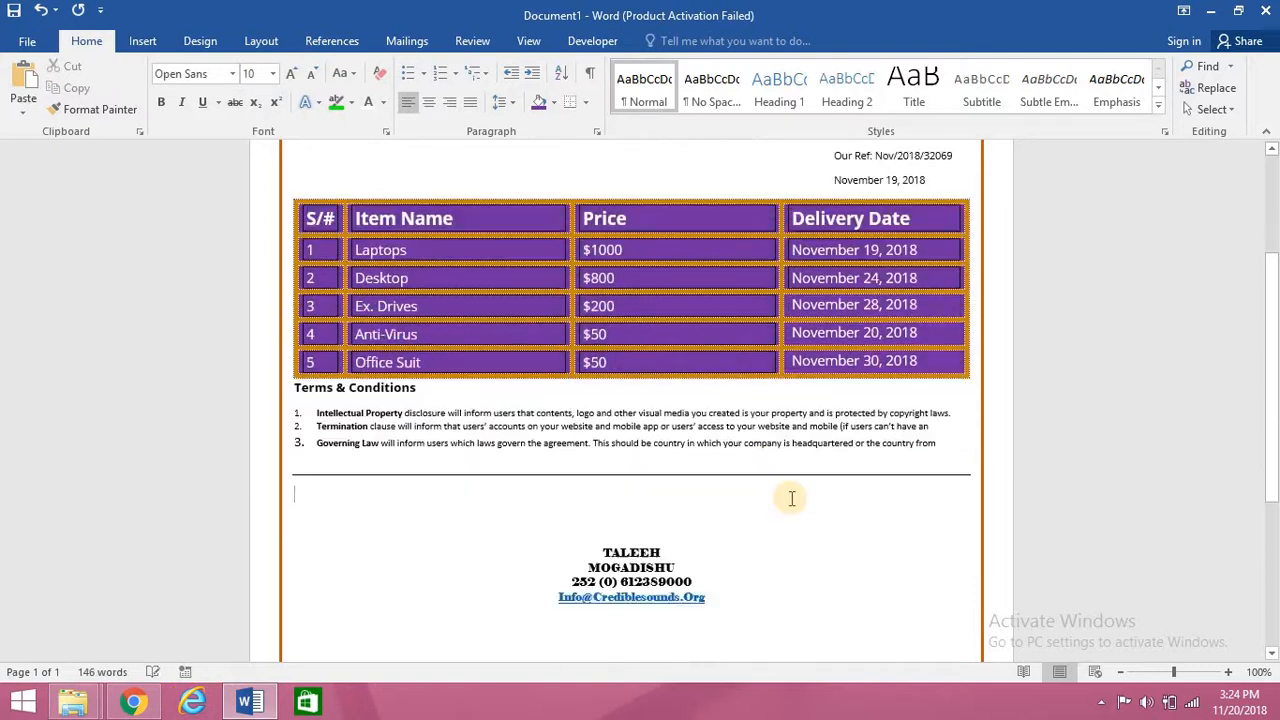
{"action": "scroll", "coordinate": [788, 497], "scroll_direction": "up", "scroll_amount": 8}
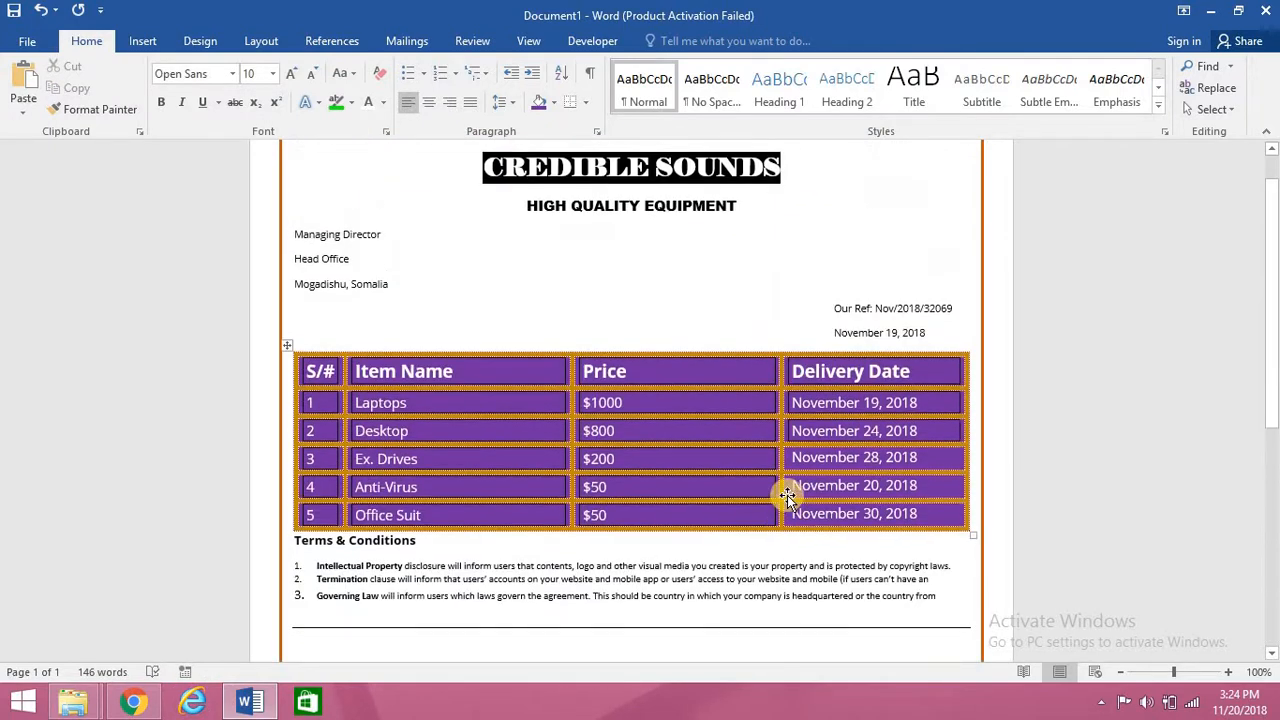
{"action": "left_click", "coordinate": [33, 41]}
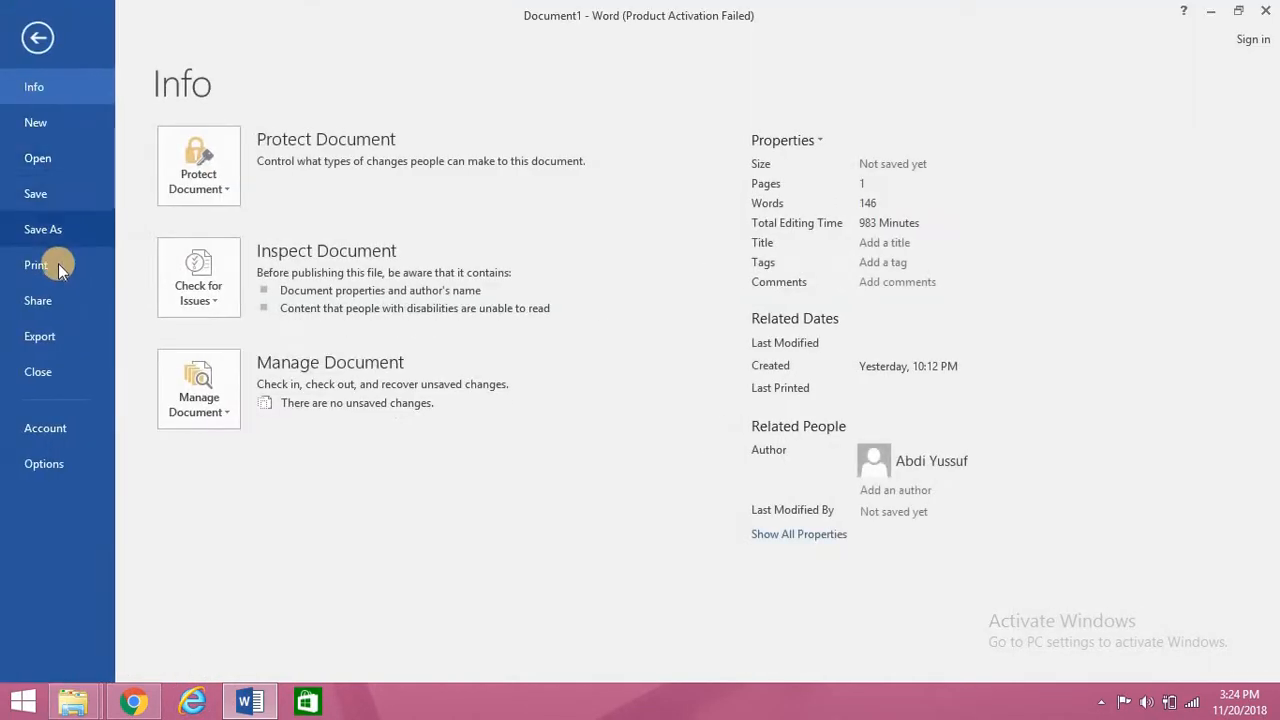
{"action": "key", "text": "ctrl+p"}
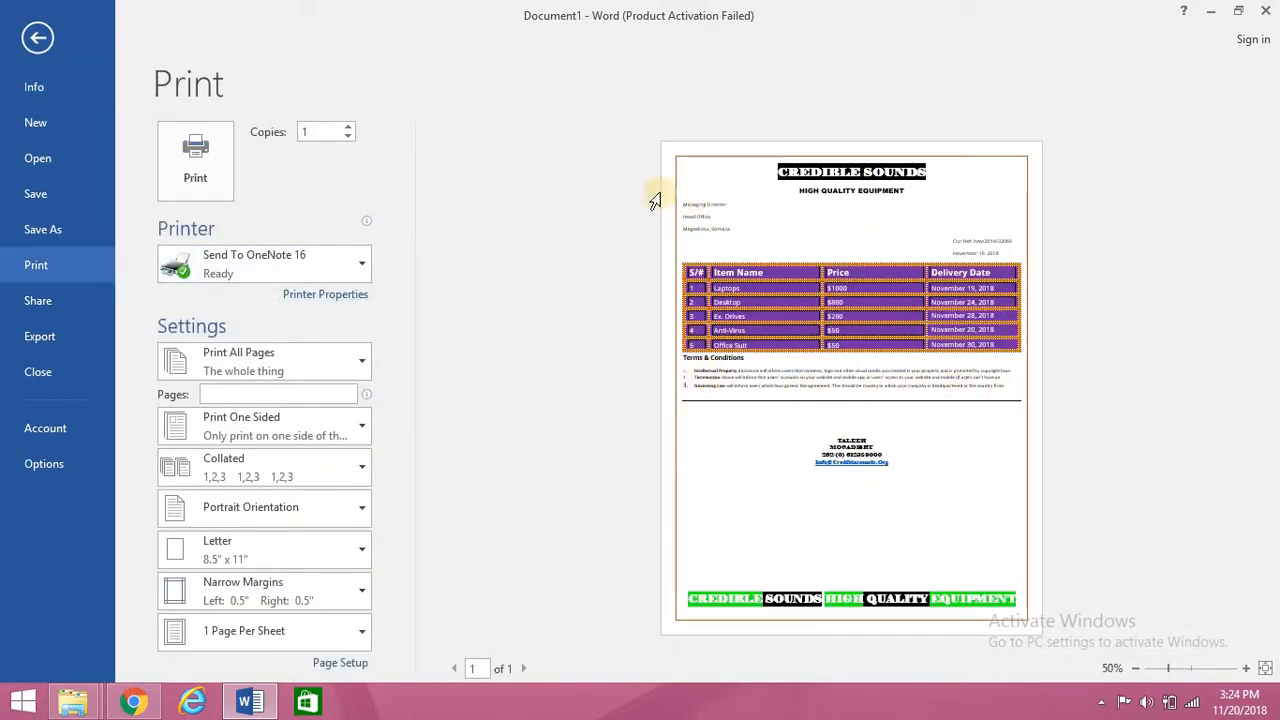
{"action": "left_click", "coordinate": [33, 41]}
{"action": "scroll", "coordinate": [577, 414], "scroll_direction": "down", "scroll_amount": 5}
{"action": "scroll", "coordinate": [591, 409], "scroll_direction": "up", "scroll_amount": 5}
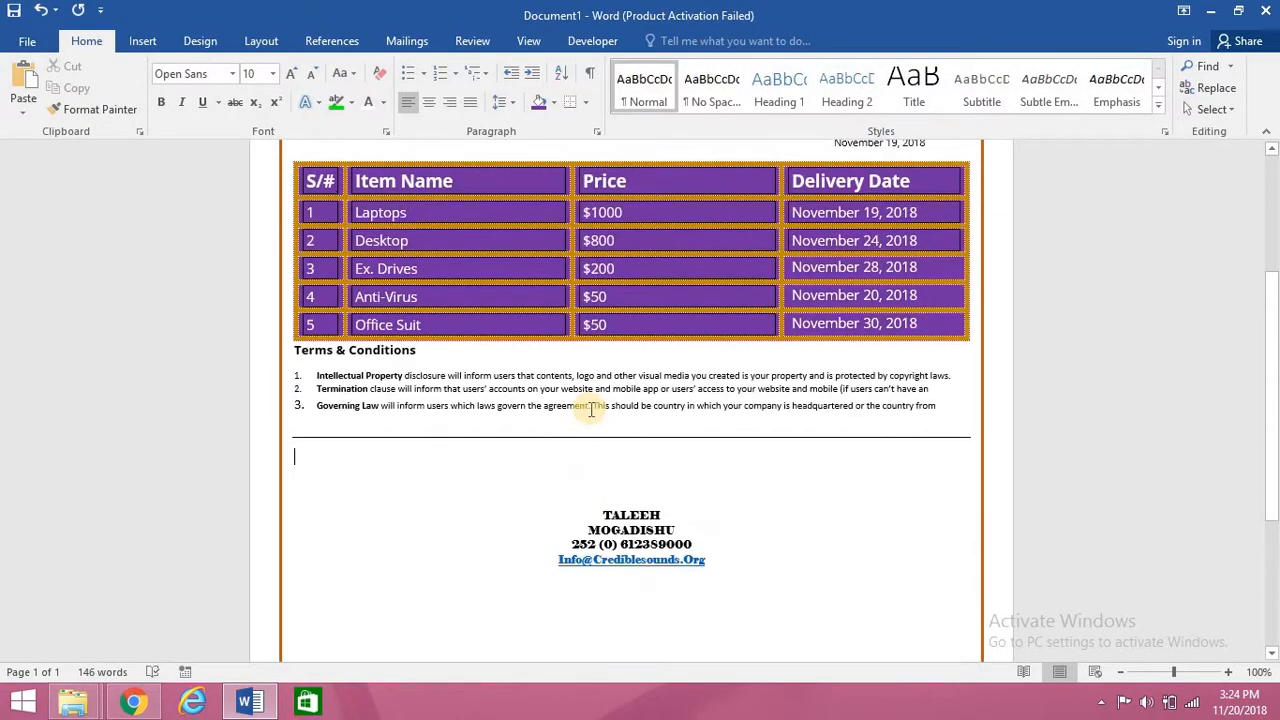
{"action": "scroll", "coordinate": [591, 409], "scroll_direction": "down", "scroll_amount": 4}
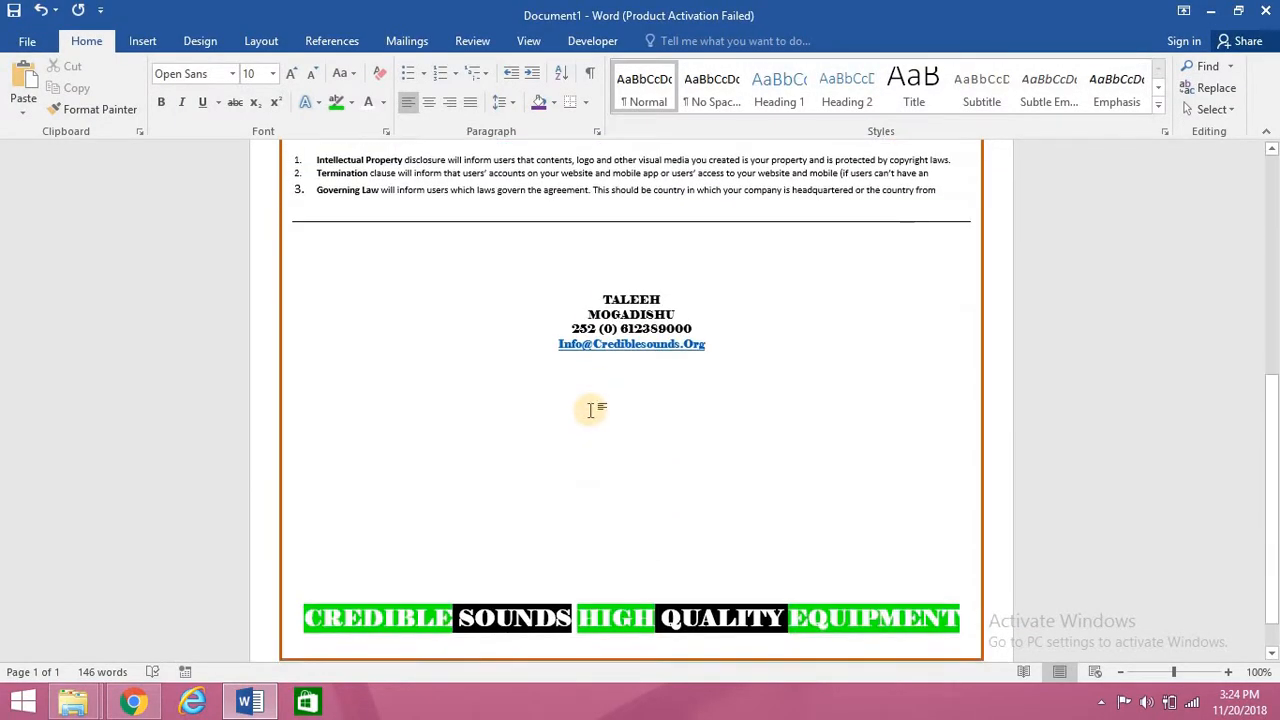
{"action": "scroll", "coordinate": [591, 409], "scroll_direction": "up", "scroll_amount": 2}
{"action": "left_click", "coordinate": [591, 409]}
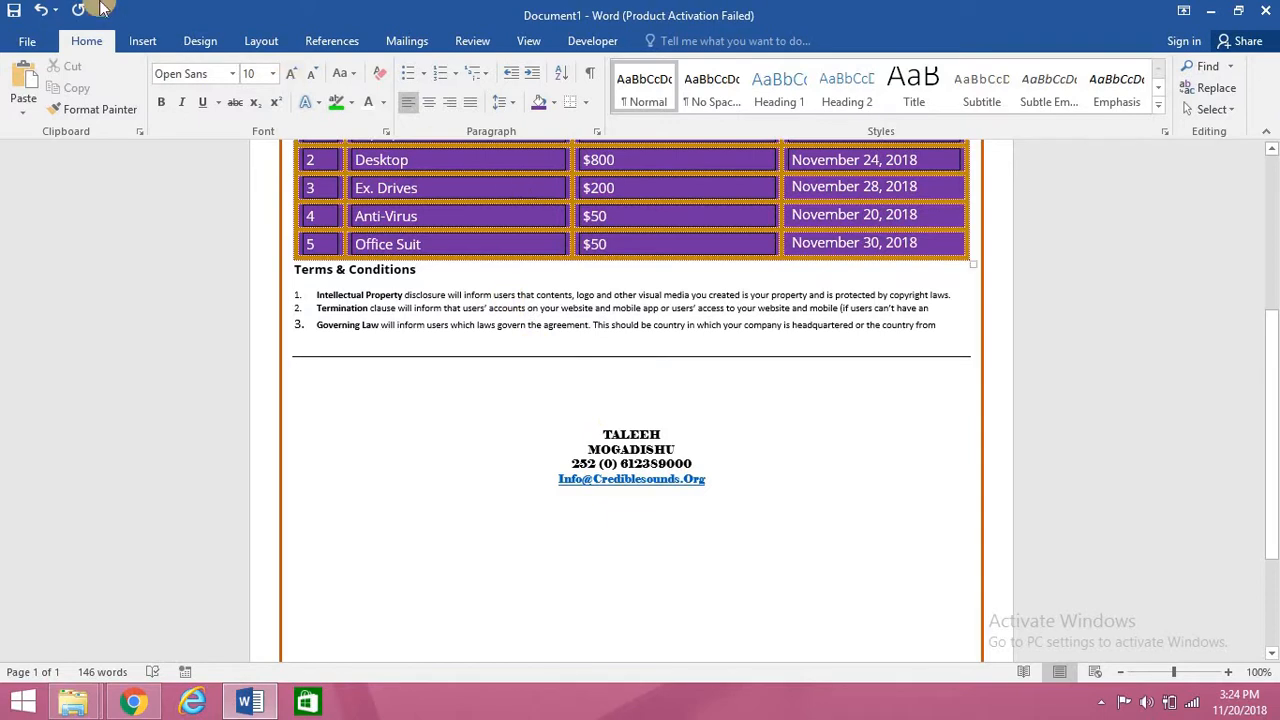
Undo the last clearing of the Hidden font effect and look over the page.
{"action": "left_click", "coordinate": [47, 10]}
{"action": "scroll", "coordinate": [757, 523], "scroll_direction": "up", "scroll_amount": 3}
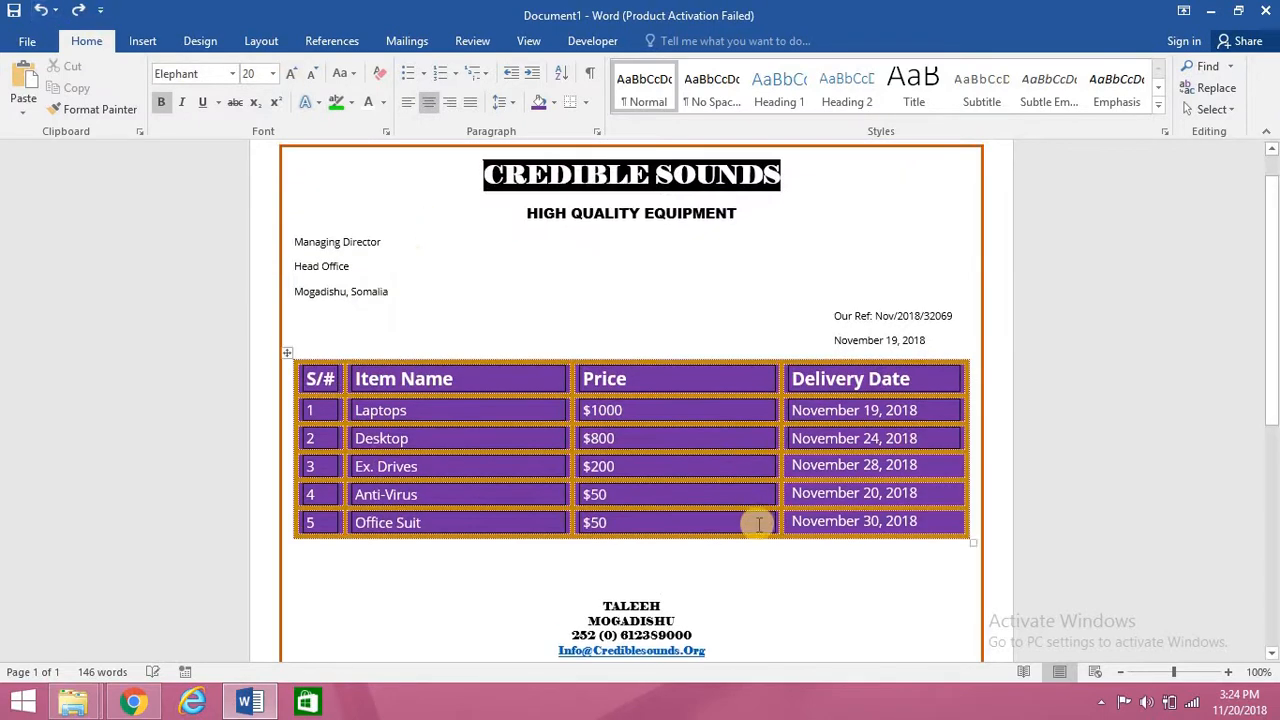
{"action": "scroll", "coordinate": [757, 523], "scroll_direction": "down", "scroll_amount": 6}
{"action": "scroll", "coordinate": [758, 523], "scroll_direction": "up", "scroll_amount": 3}
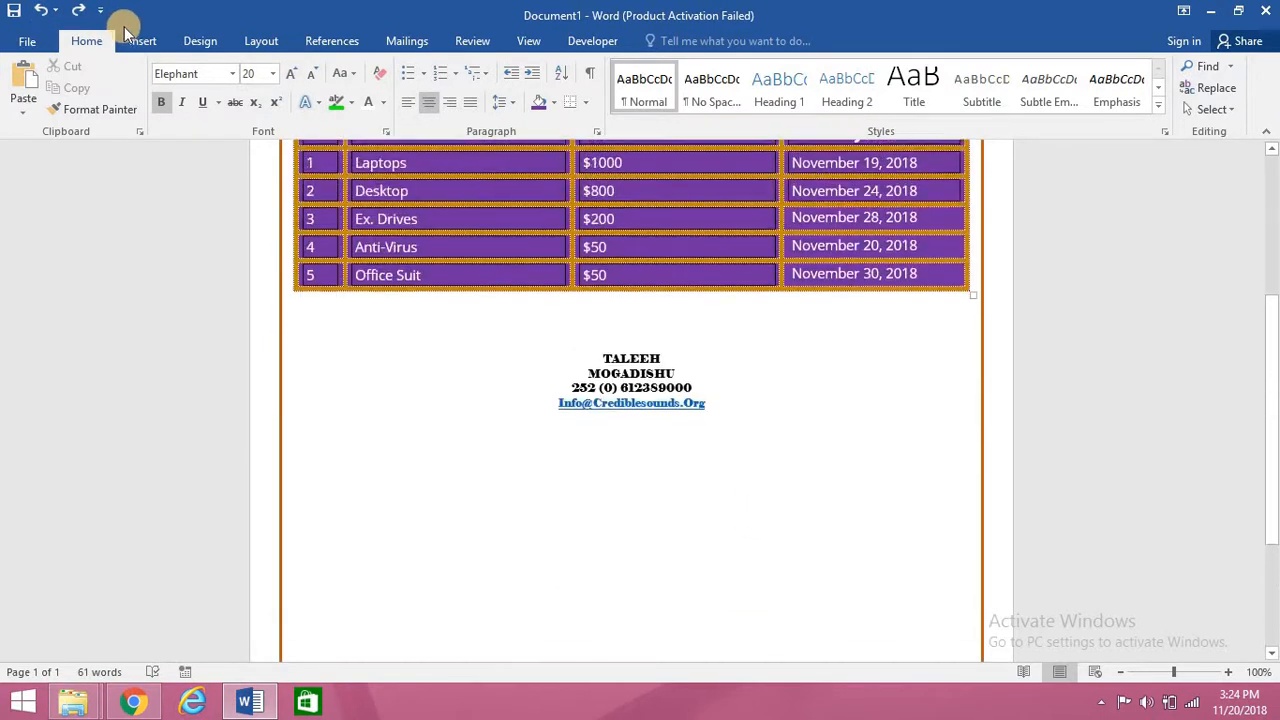
Redo the clearing of the Hidden font effect across the whole document.
{"action": "key", "text": "ctrl+y"}
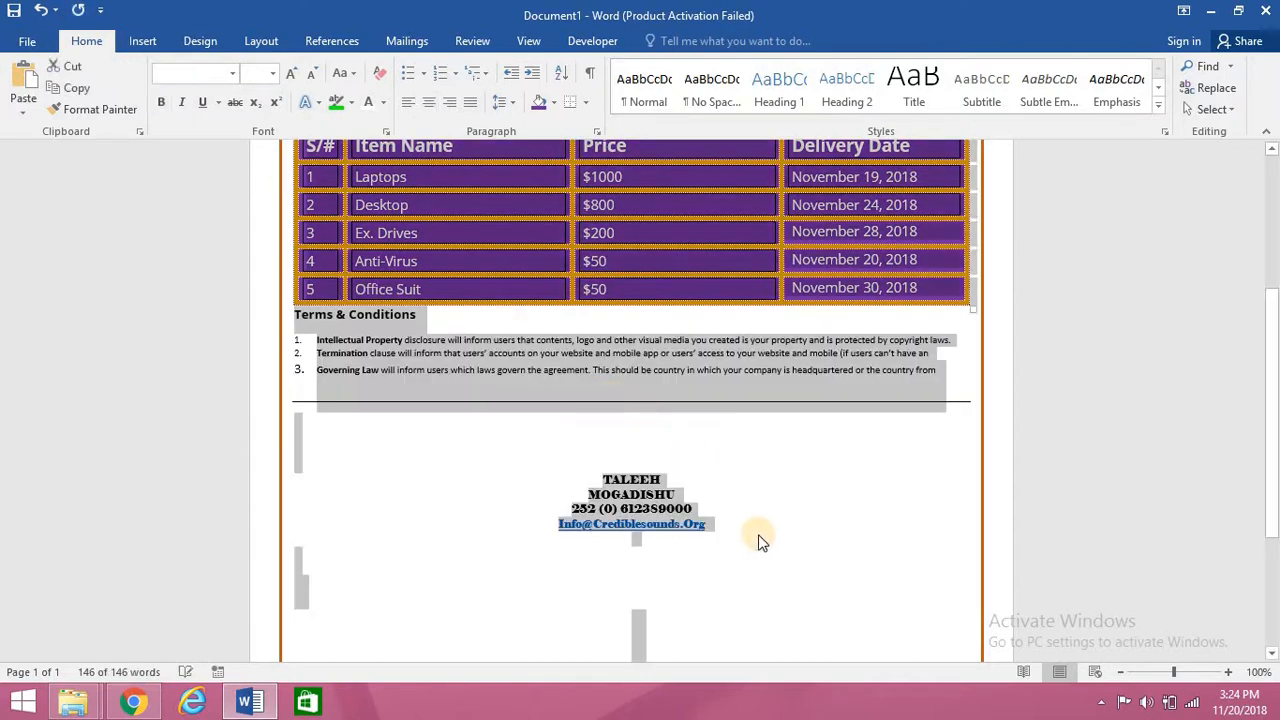
{"action": "scroll", "coordinate": [771, 471], "scroll_direction": "down", "scroll_amount": 3}
{"action": "scroll", "coordinate": [1140, 266], "scroll_direction": "up", "scroll_amount": 3}
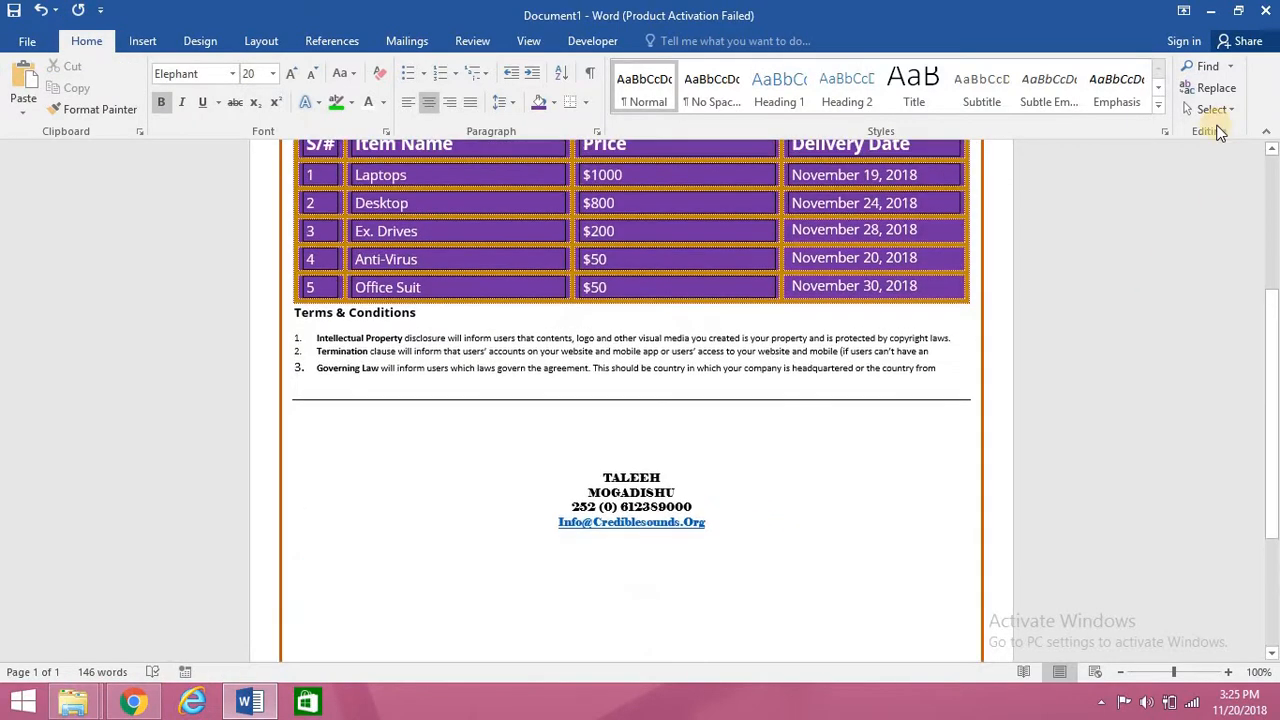
Examine the item table, Terms & Conditions clauses, contact block and footer banner in the revealed letter.
{"action": "scroll", "coordinate": [529, 488], "scroll_direction": "up", "scroll_amount": 2}
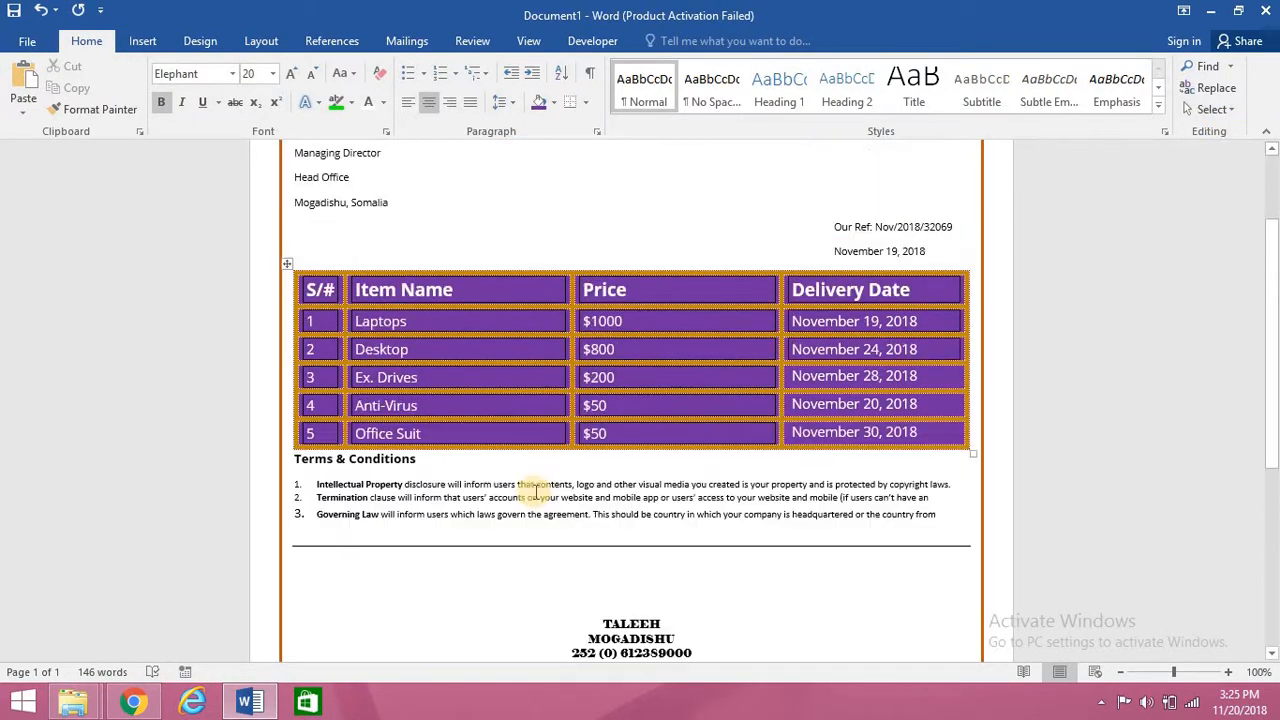
{"action": "scroll", "coordinate": [605, 517], "scroll_direction": "down", "scroll_amount": 4}
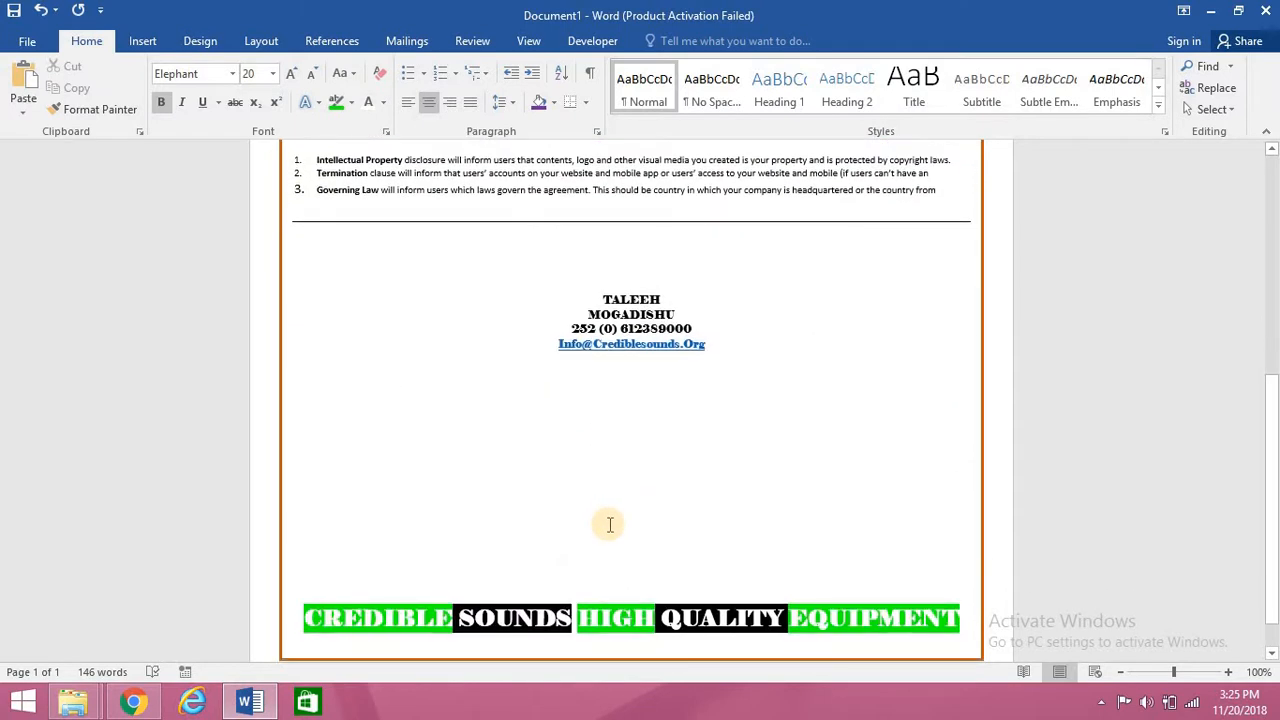
{"action": "scroll", "coordinate": [609, 524], "scroll_direction": "up", "scroll_amount": 1}
{"action": "scroll", "coordinate": [609, 524], "scroll_direction": "up", "scroll_amount": 1}
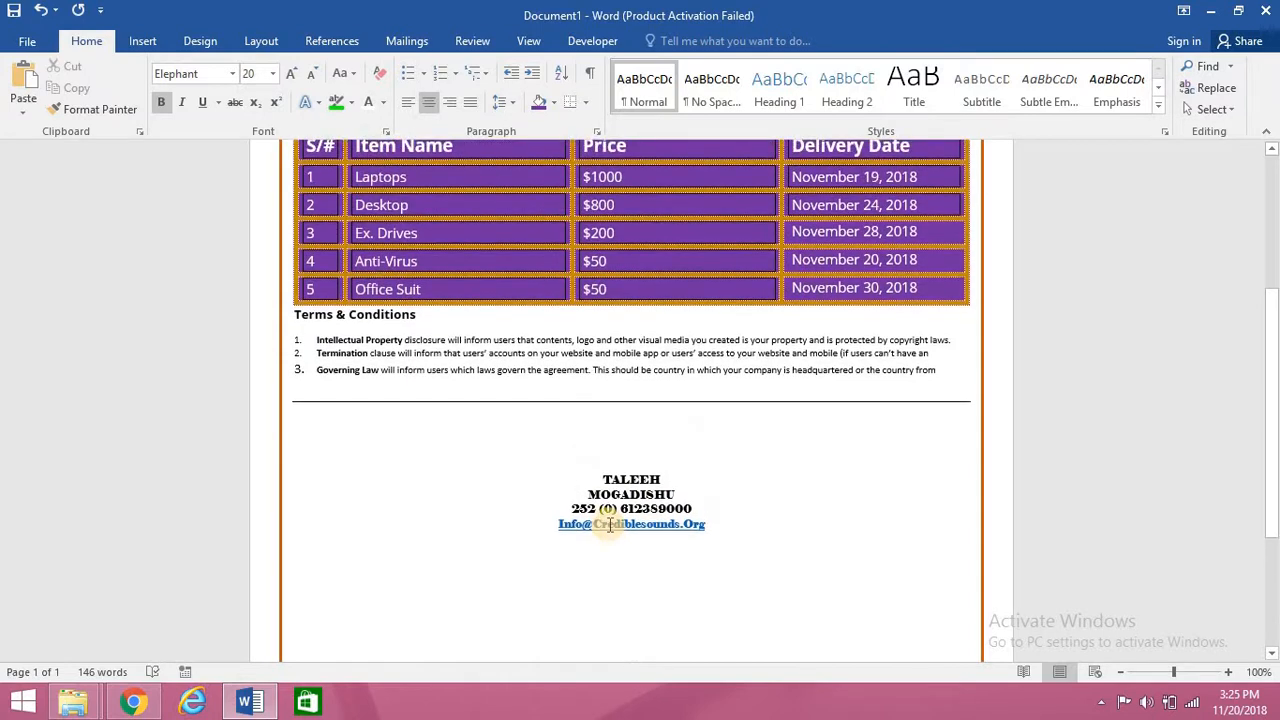
{"action": "scroll", "coordinate": [609, 524], "scroll_direction": "down", "scroll_amount": 3}
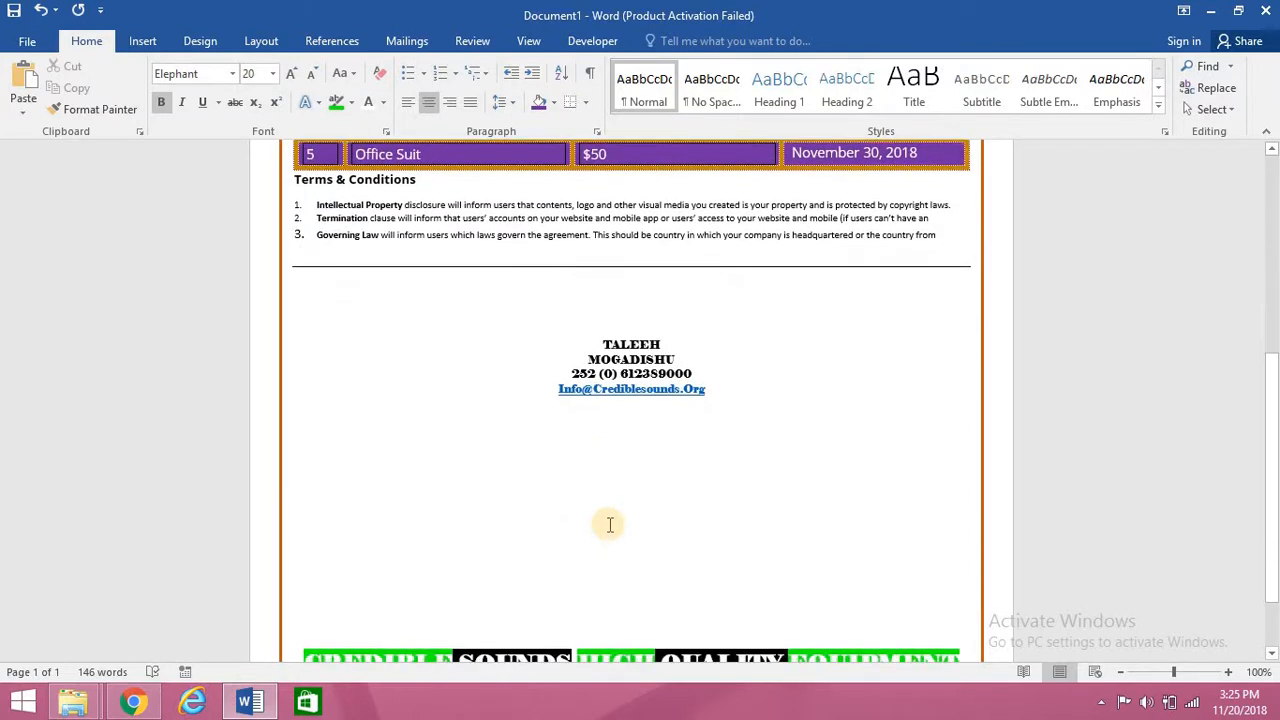
{"action": "scroll", "coordinate": [609, 524], "scroll_direction": "up", "scroll_amount": 3}
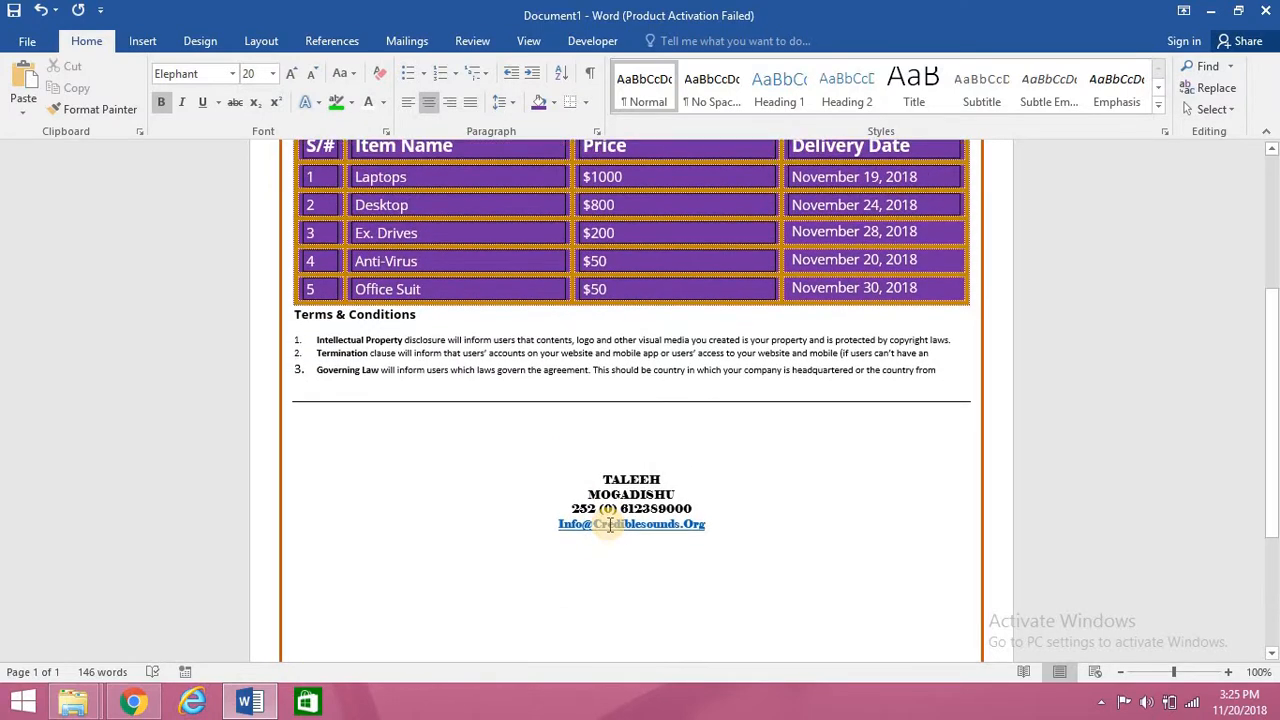
{"action": "scroll", "coordinate": [609, 524], "scroll_direction": "up", "scroll_amount": 4}
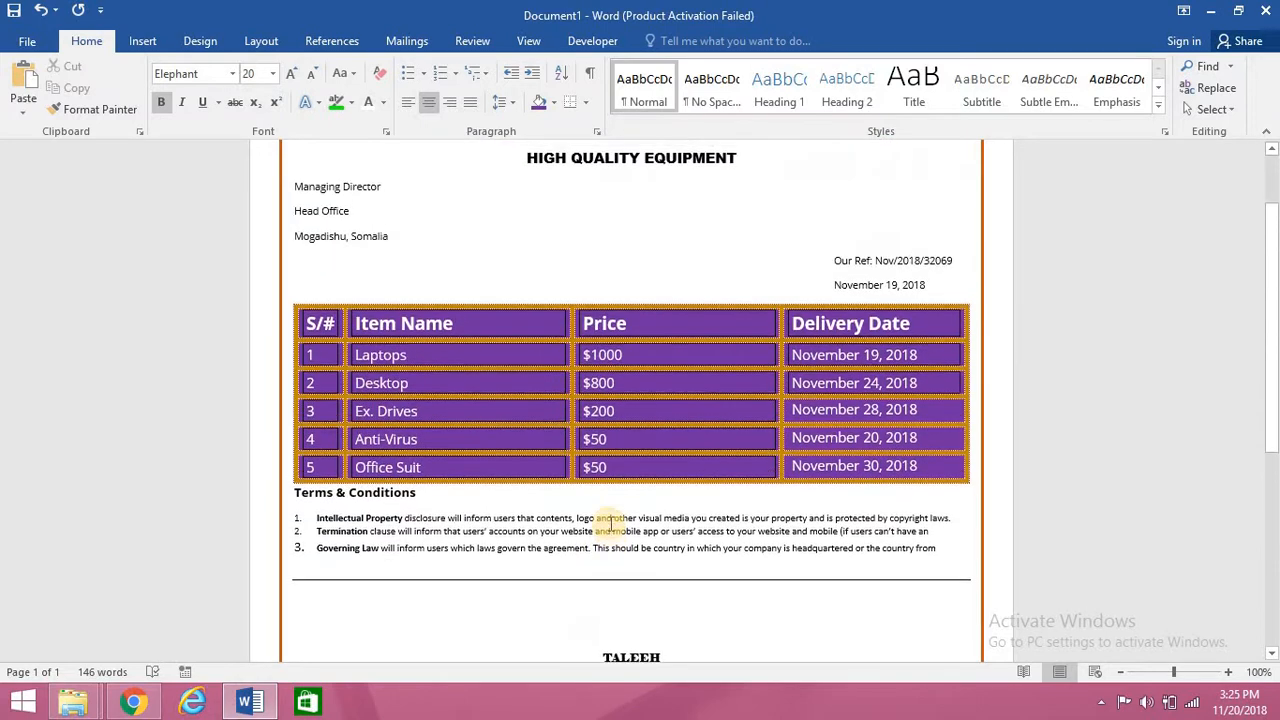
{"action": "scroll", "coordinate": [613, 525], "scroll_direction": "down", "scroll_amount": 3}
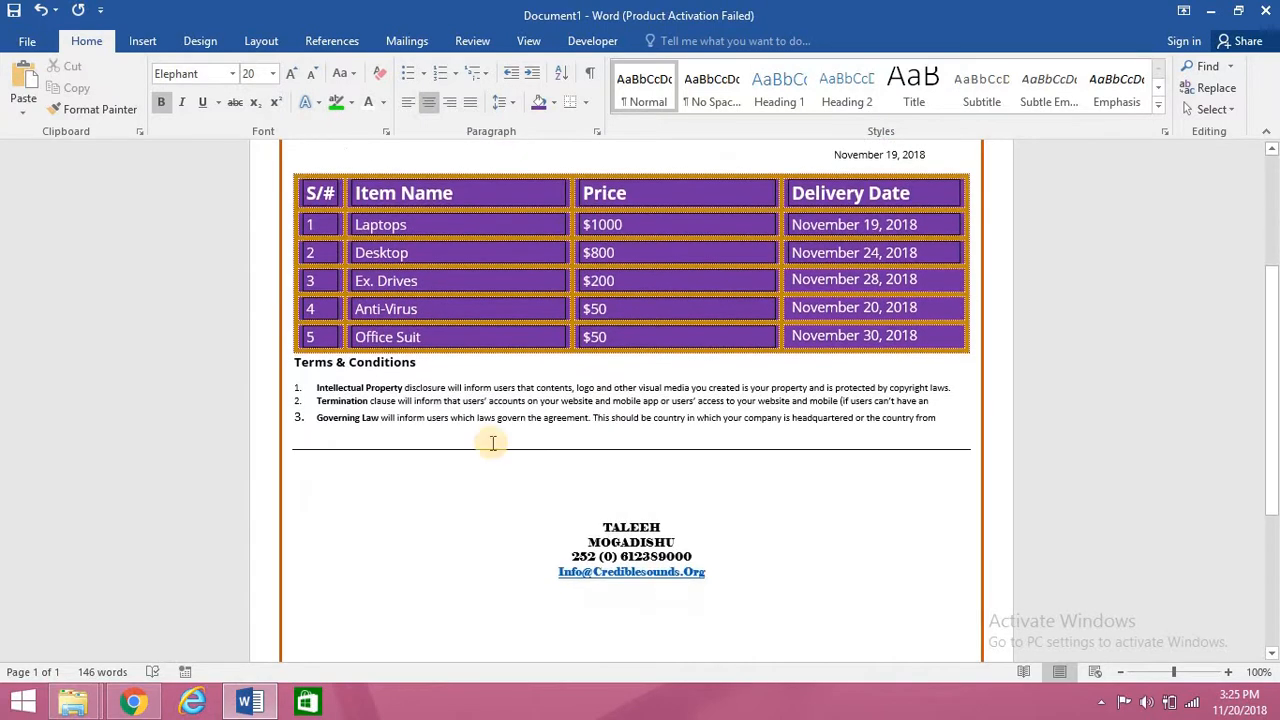
Check the Terms & Conditions clauses, contact block and footer banner once more in the fully revealed letter.
{"action": "scroll", "coordinate": [806, 636], "scroll_direction": "down", "scroll_amount": 6}
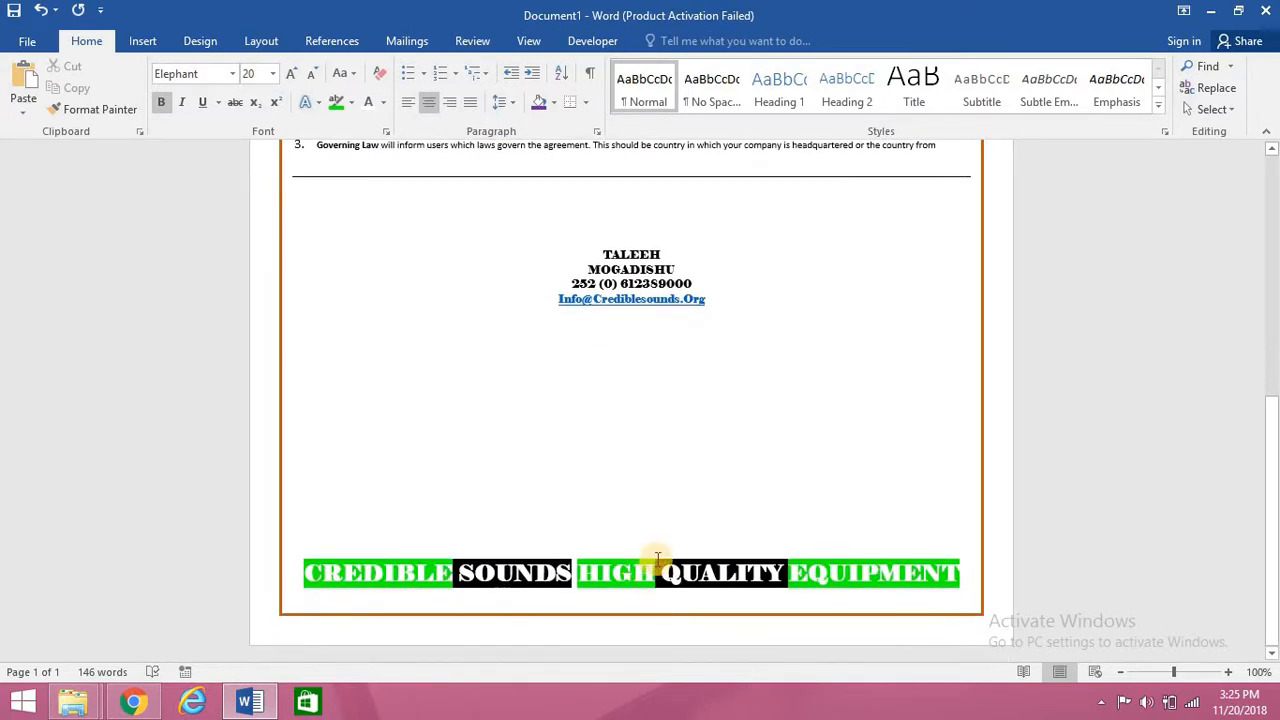
{"action": "scroll", "coordinate": [657, 565], "scroll_direction": "up", "scroll_amount": 6}
{"action": "scroll", "coordinate": [674, 620], "scroll_direction": "down", "scroll_amount": 6}
{"action": "scroll", "coordinate": [540, 305], "scroll_direction": "up", "scroll_amount": 5}
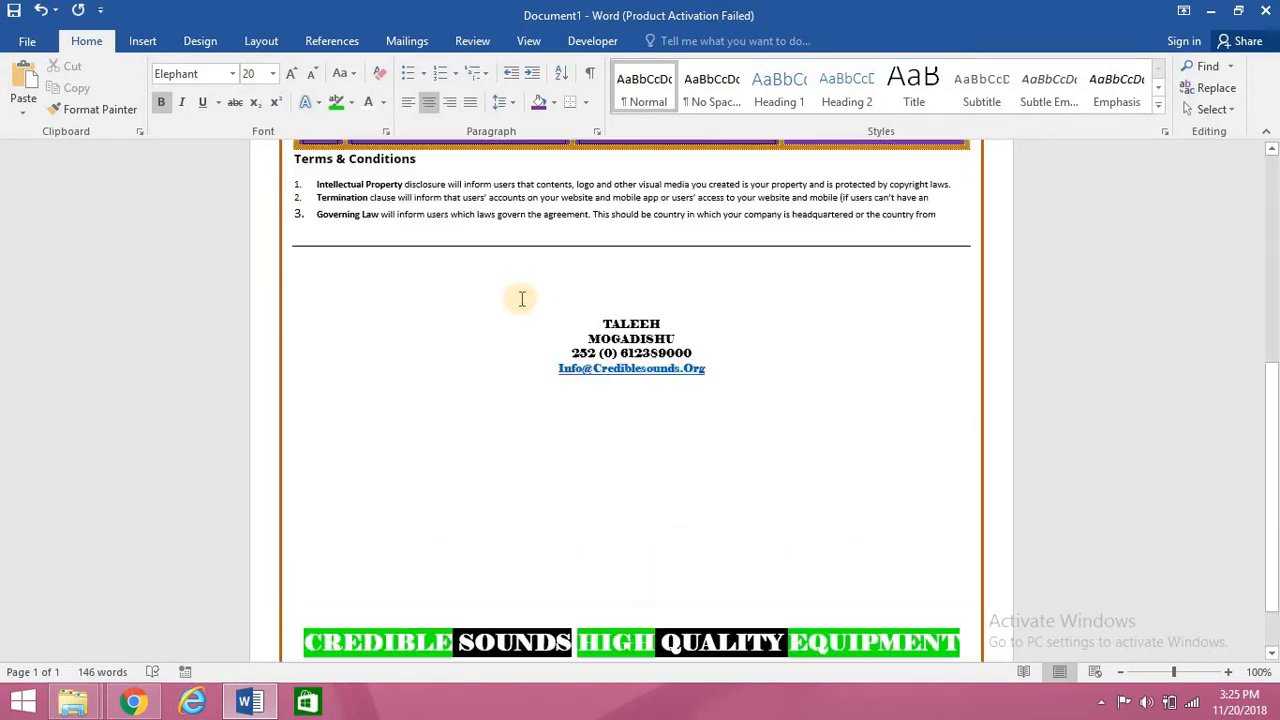
{"action": "scroll", "coordinate": [716, 600], "scroll_direction": "down", "scroll_amount": 5}
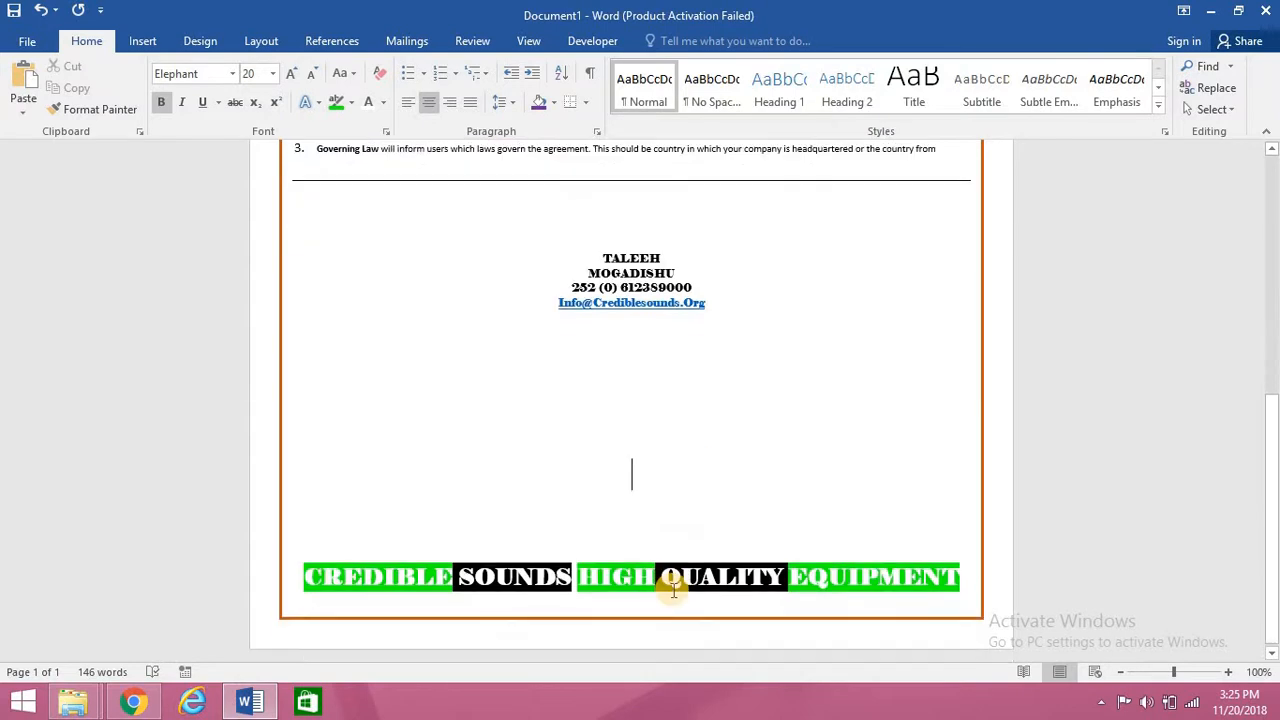
{"action": "scroll", "coordinate": [494, 167], "scroll_direction": "up", "scroll_amount": 4}
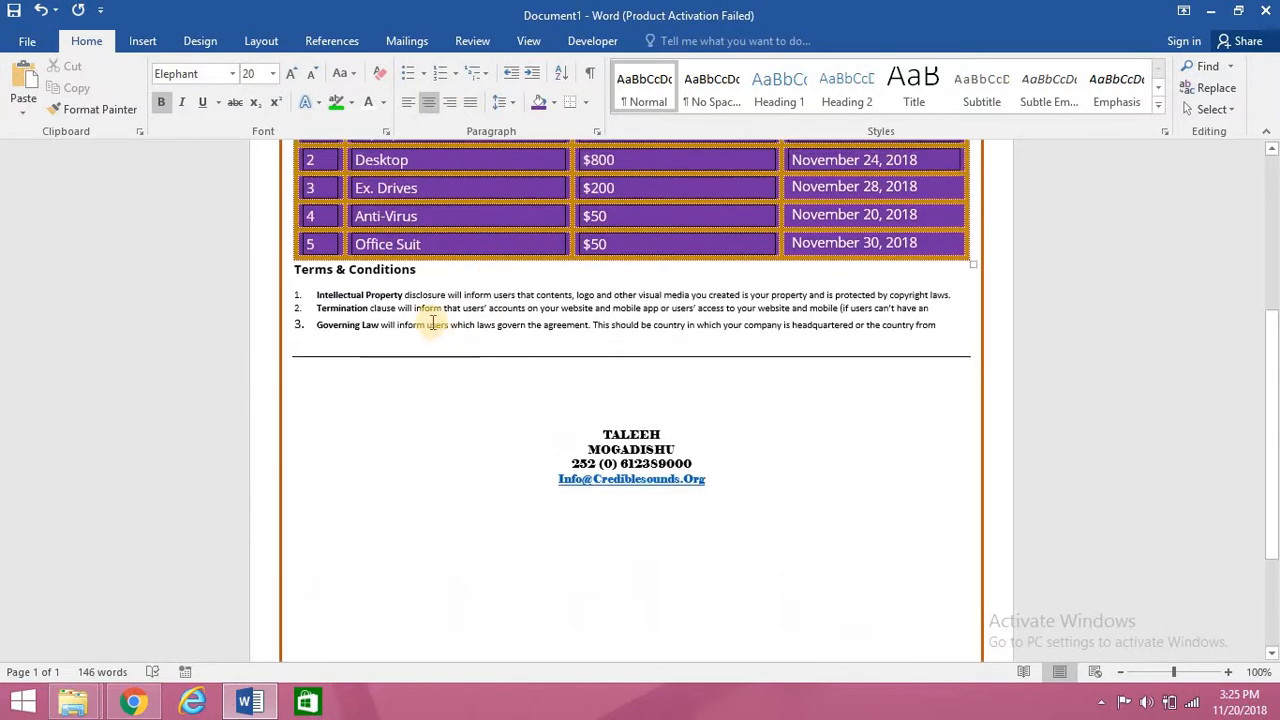
Undo the clearing of the Hidden font effect and check the areas of the Terms & Conditions and footer banner.
{"action": "left_click", "coordinate": [44, 12]}
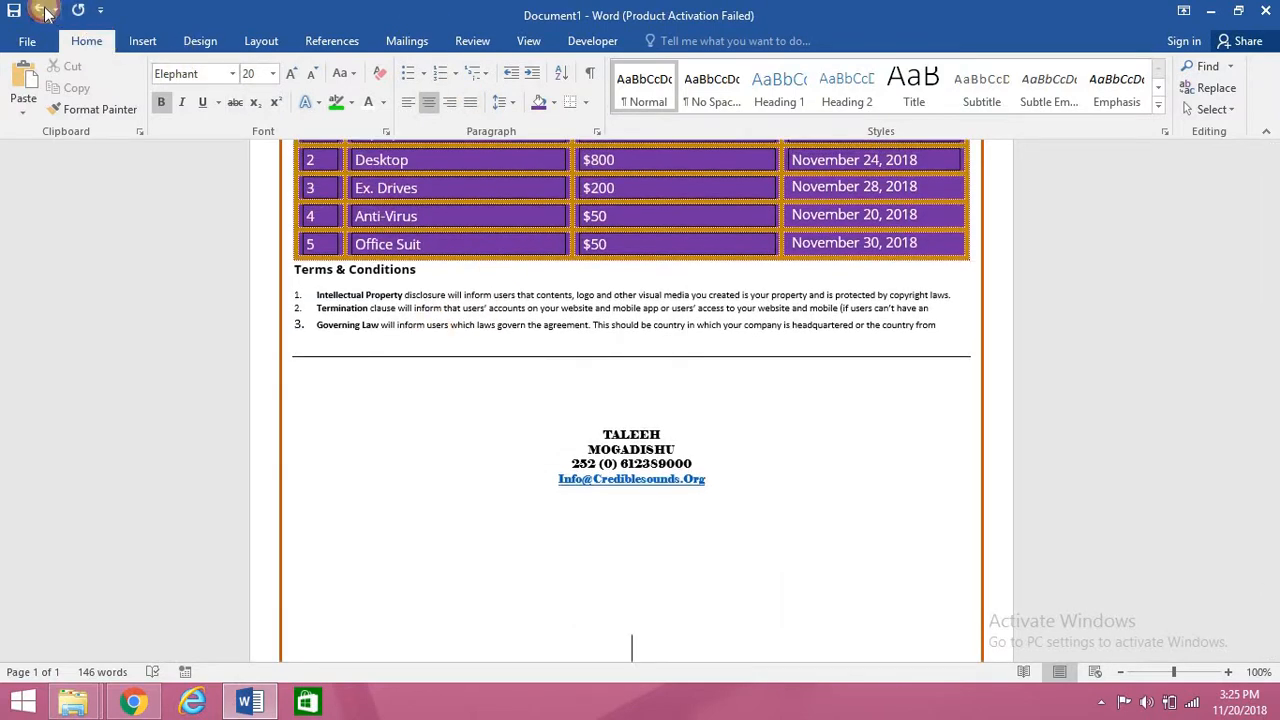
{"action": "scroll", "coordinate": [617, 269], "scroll_direction": "up", "scroll_amount": 1}
{"action": "scroll", "coordinate": [747, 371], "scroll_direction": "down", "scroll_amount": 5}
{"action": "scroll", "coordinate": [747, 371], "scroll_direction": "down", "scroll_amount": 4}
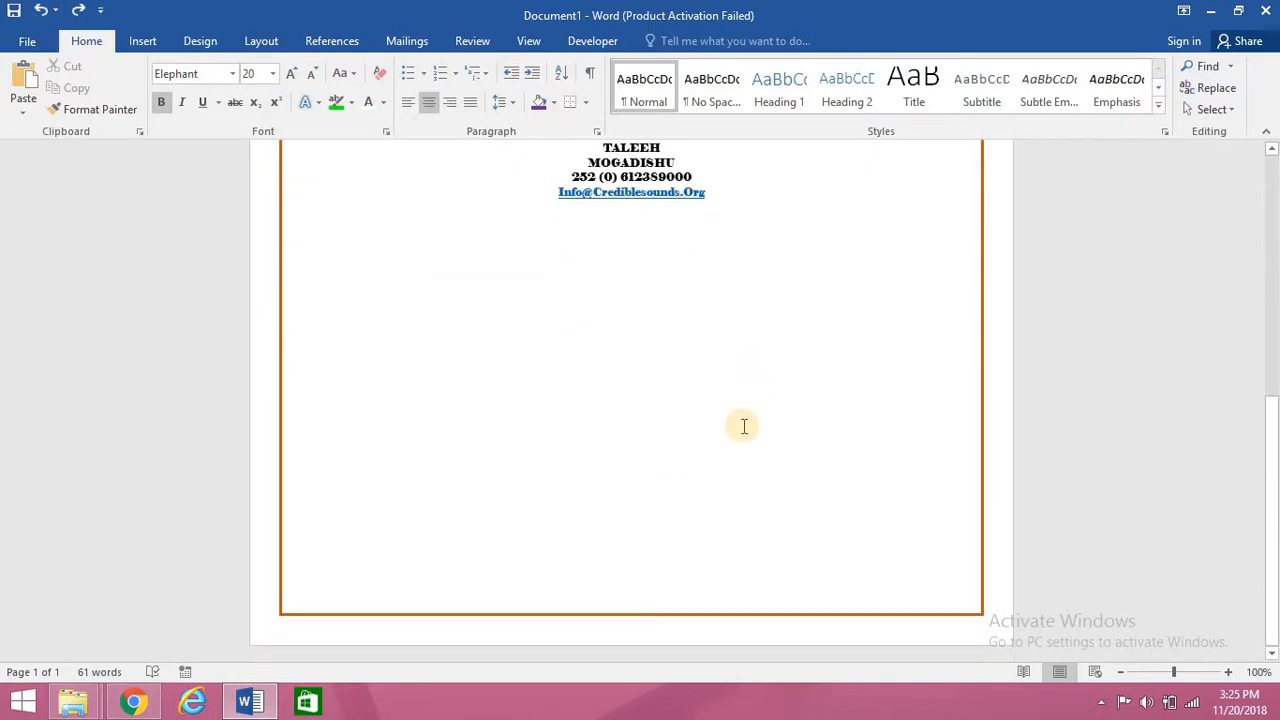
{"action": "scroll", "coordinate": [740, 426], "scroll_direction": "up", "scroll_amount": 8}
{"action": "scroll", "coordinate": [634, 609], "scroll_direction": "down", "scroll_amount": 5}
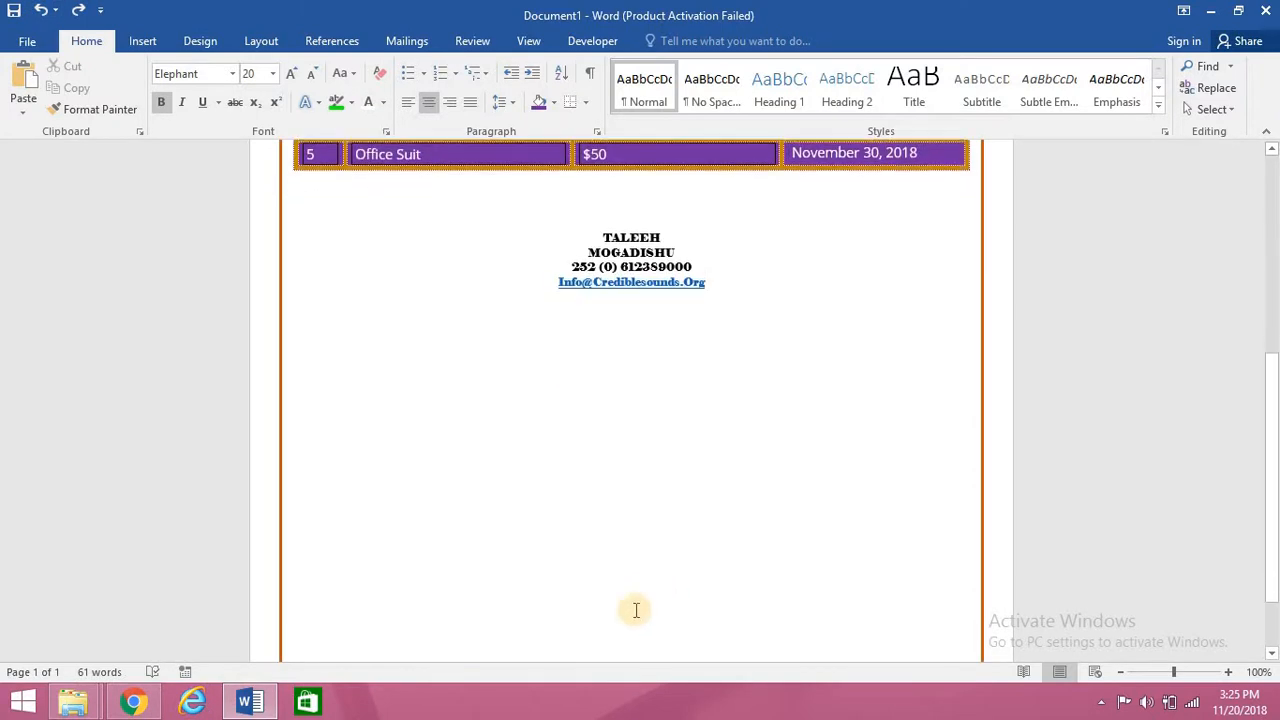
{"action": "scroll", "coordinate": [643, 360], "scroll_direction": "down", "scroll_amount": 2}
{"action": "scroll", "coordinate": [644, 298], "scroll_direction": "up", "scroll_amount": 6}
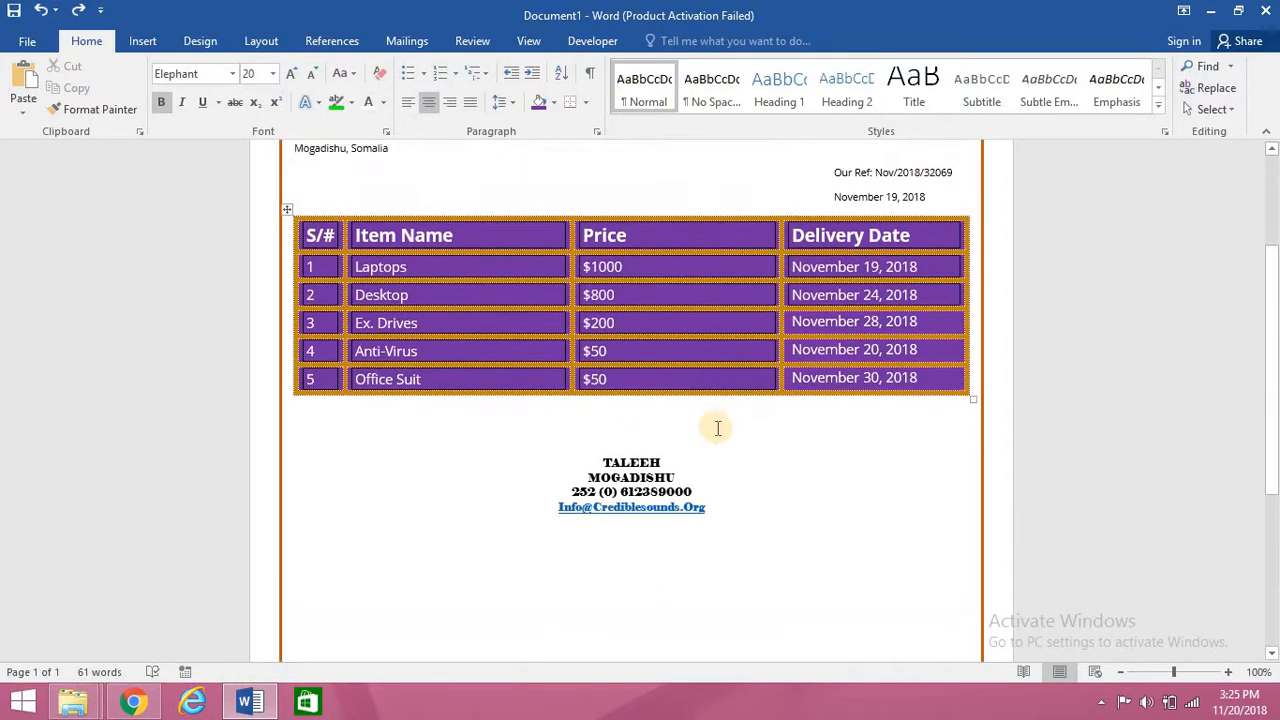
{"action": "scroll", "coordinate": [714, 428], "scroll_direction": "down", "scroll_amount": 5}
{"action": "scroll", "coordinate": [714, 428], "scroll_direction": "up", "scroll_amount": 7}
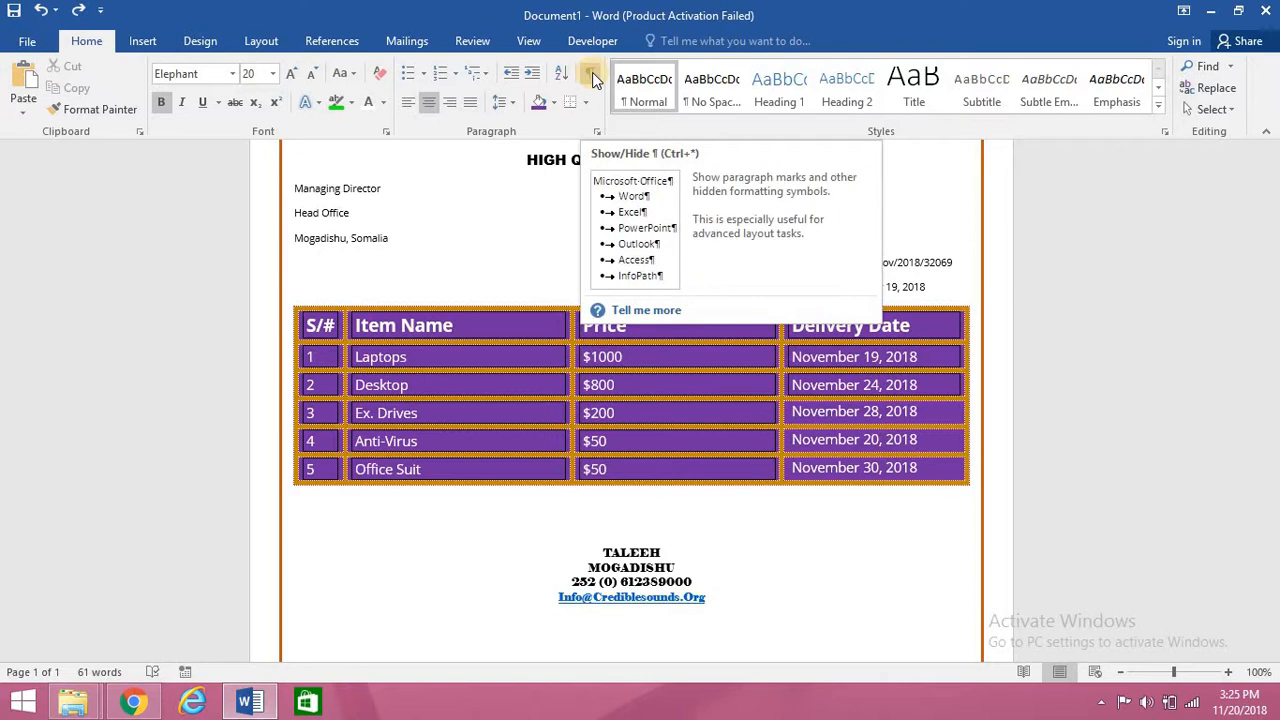
Show the formatting marks and hidden text, and inspect the Terms & Conditions clauses and the footer banner.
{"action": "left_click", "coordinate": [592, 72]}
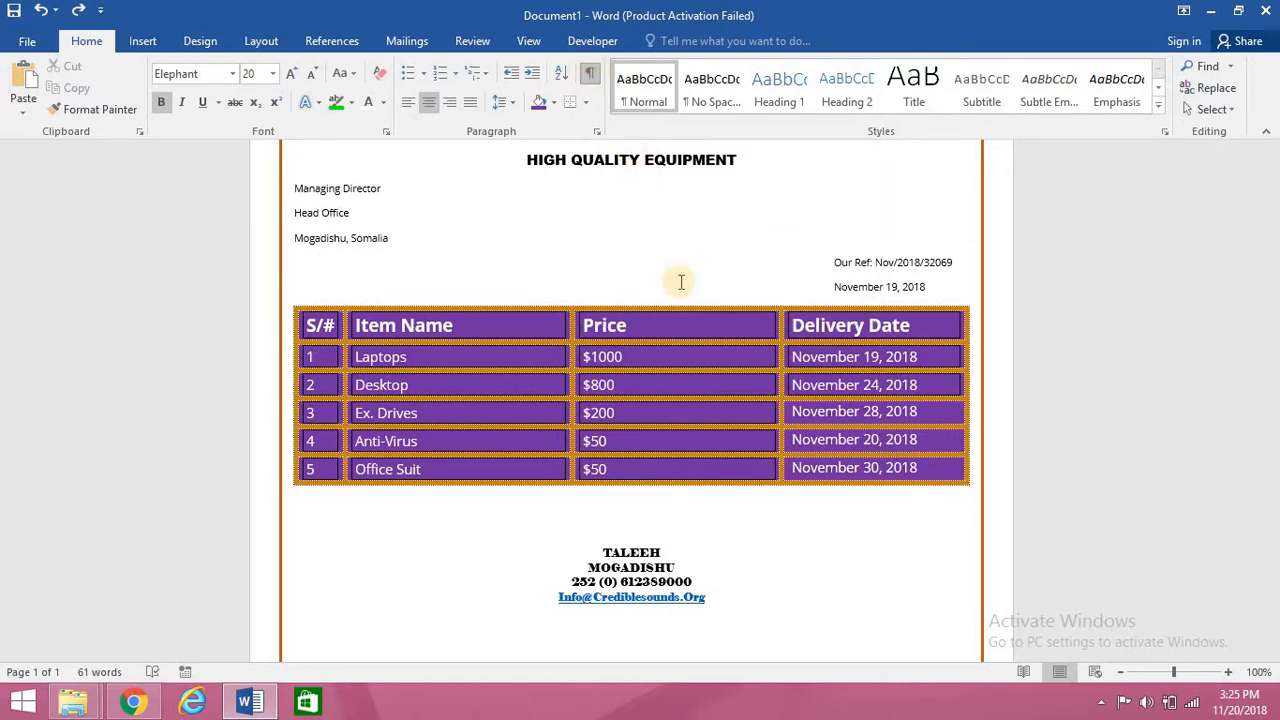
{"action": "scroll", "coordinate": [600, 380], "scroll_direction": "down", "scroll_amount": 5}
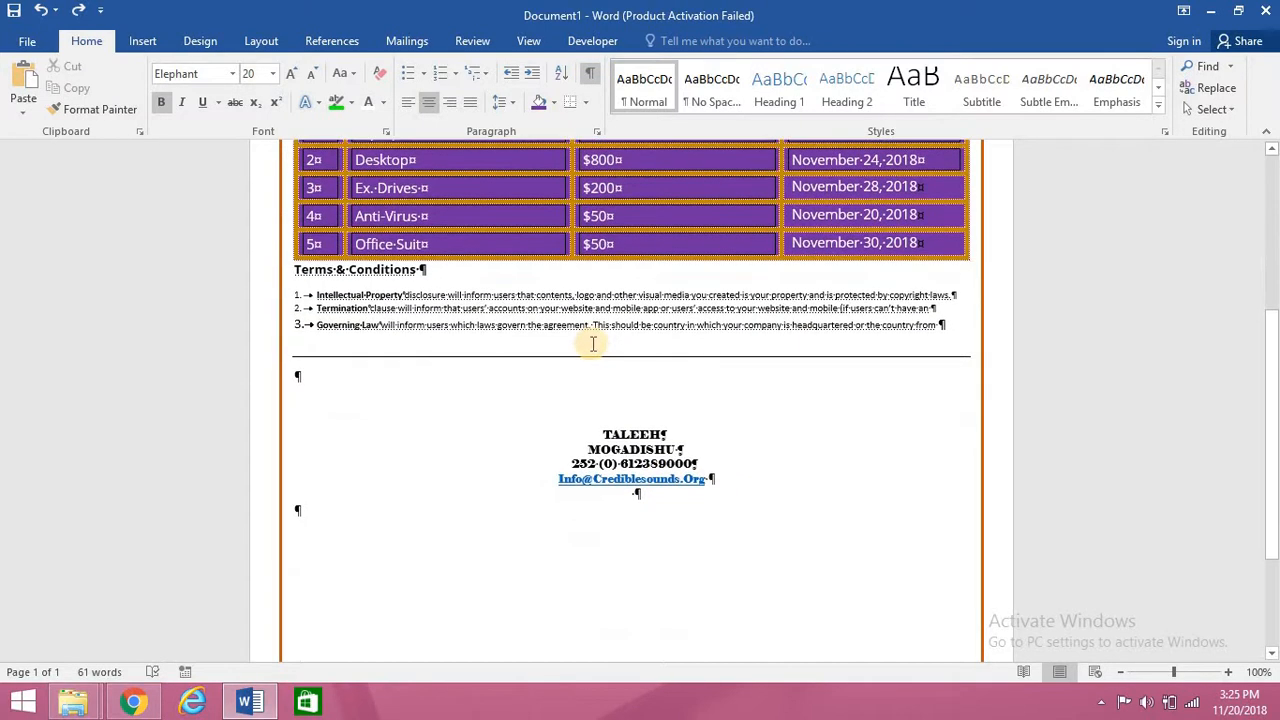
{"action": "scroll", "coordinate": [643, 422], "scroll_direction": "up", "scroll_amount": 3}
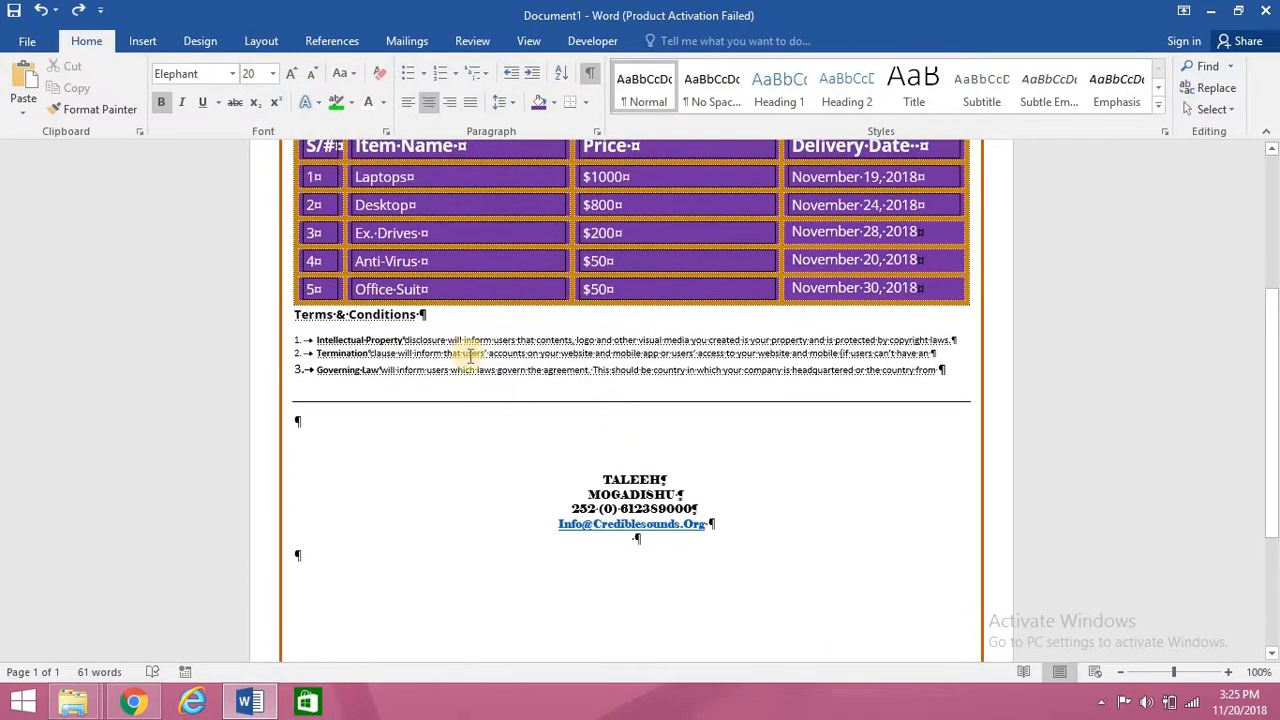
{"action": "scroll", "coordinate": [700, 414], "scroll_direction": "down", "scroll_amount": 1}
{"action": "scroll", "coordinate": [705, 419], "scroll_direction": "down", "scroll_amount": 2}
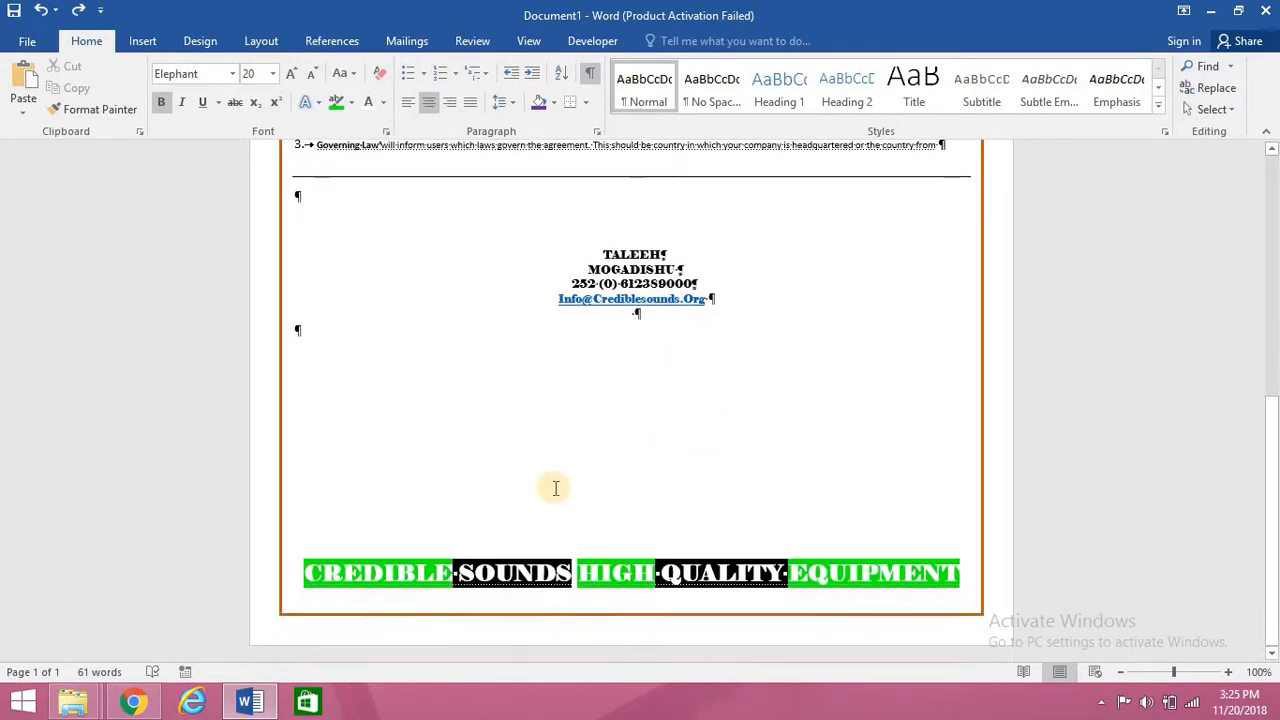
Clear the Hidden font effect from the footer banner "CREDIBLE SOUNDS HIGH QUALITY EQUIPMENT".
{"action": "left_click_drag", "start_coordinate": [306, 573], "coordinate": [886, 571]}
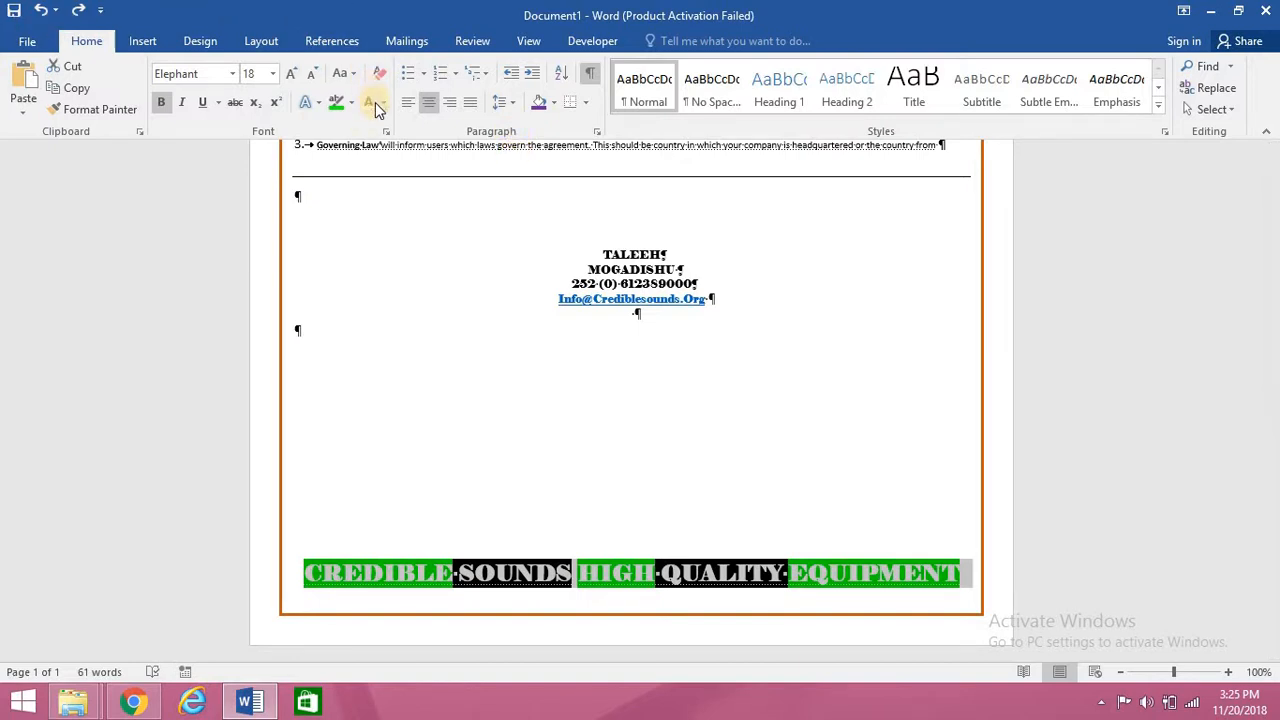
{"action": "left_click", "coordinate": [386, 132]}
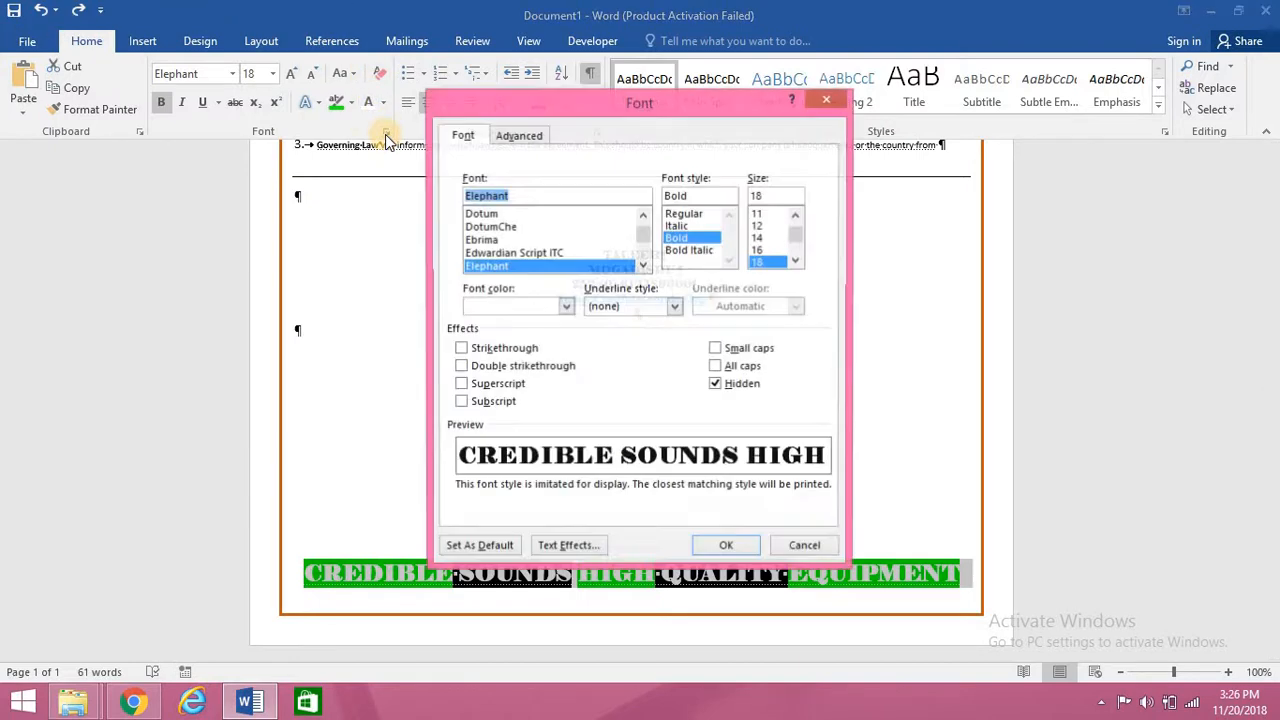
{"action": "left_click", "coordinate": [716, 386]}
{"action": "left_click", "coordinate": [716, 386]}
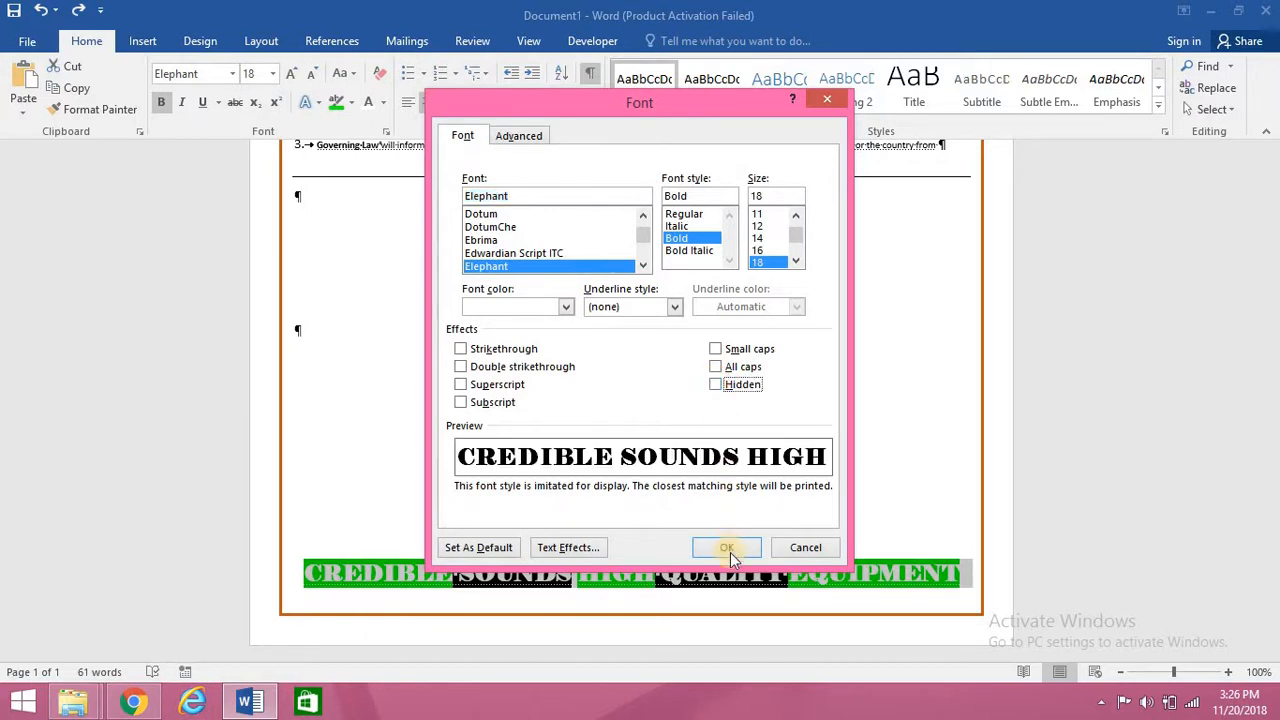
{"action": "left_click", "coordinate": [729, 553]}
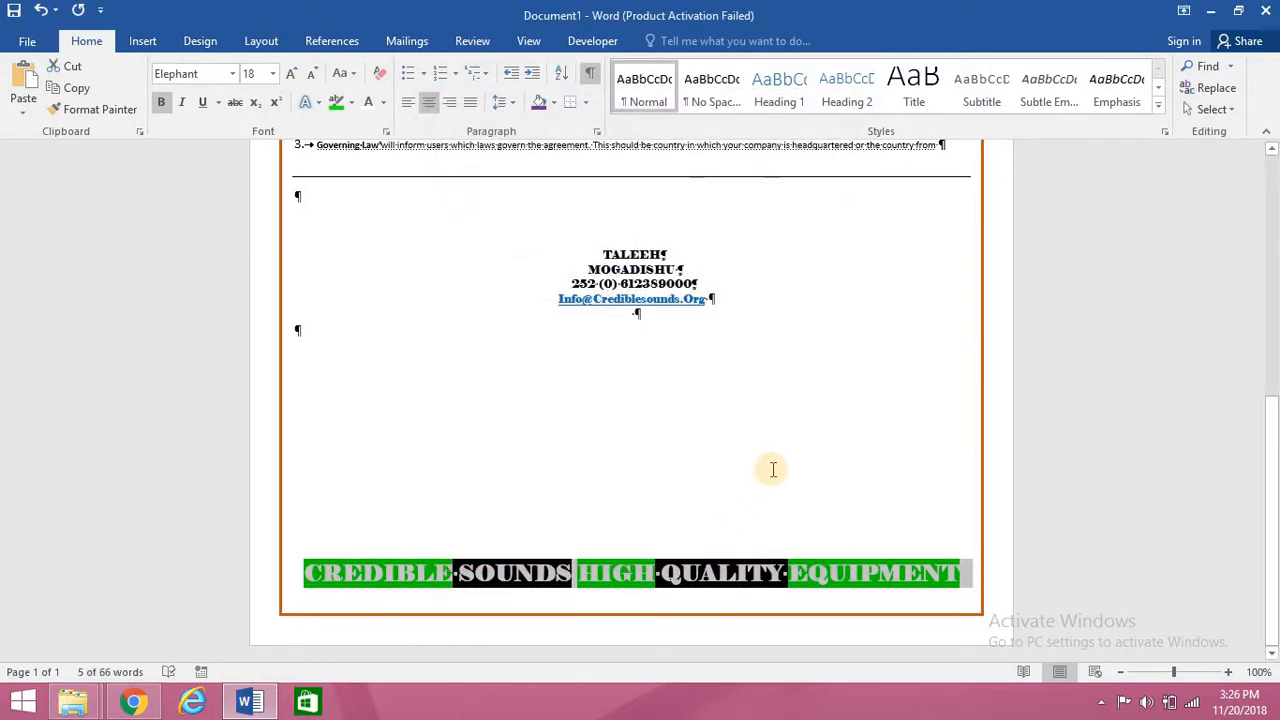
Turn off the display of formatting marks and check the area between the item table and the footer banner.
{"action": "left_click", "coordinate": [591, 78]}
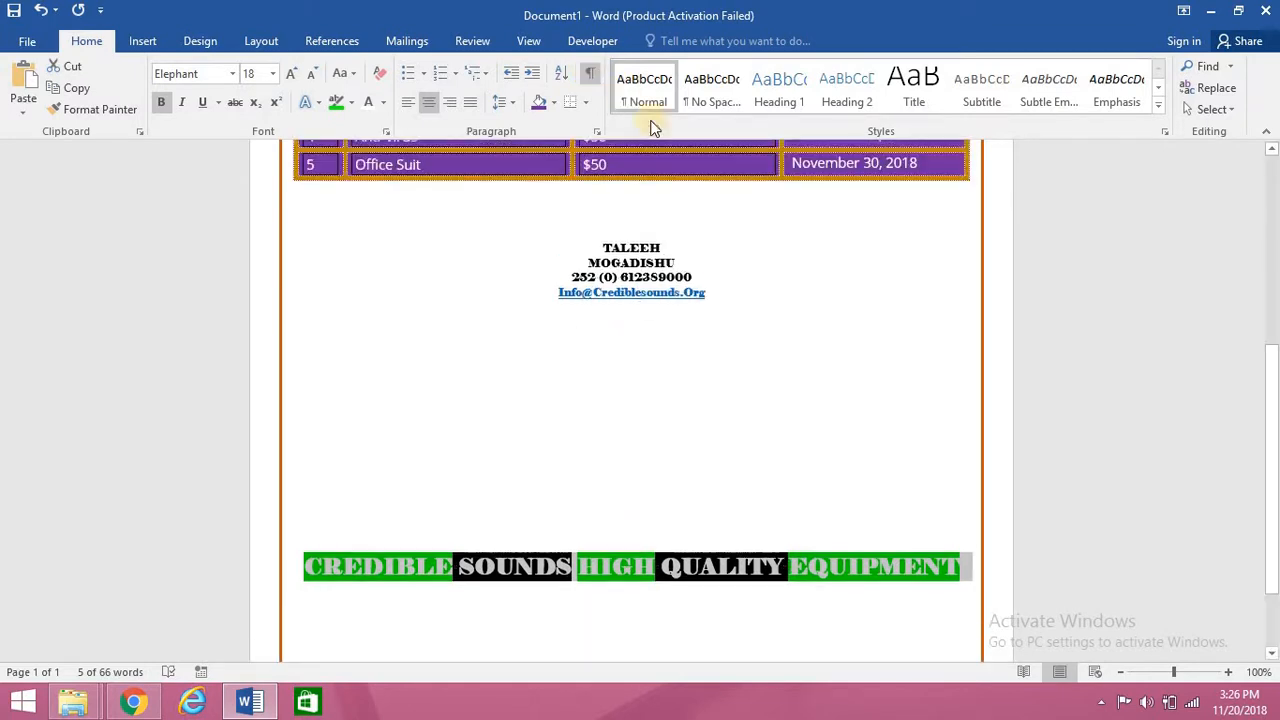
{"action": "scroll", "coordinate": [735, 352], "scroll_direction": "up", "scroll_amount": 1}
{"action": "scroll", "coordinate": [689, 280], "scroll_direction": "up", "scroll_amount": 2}
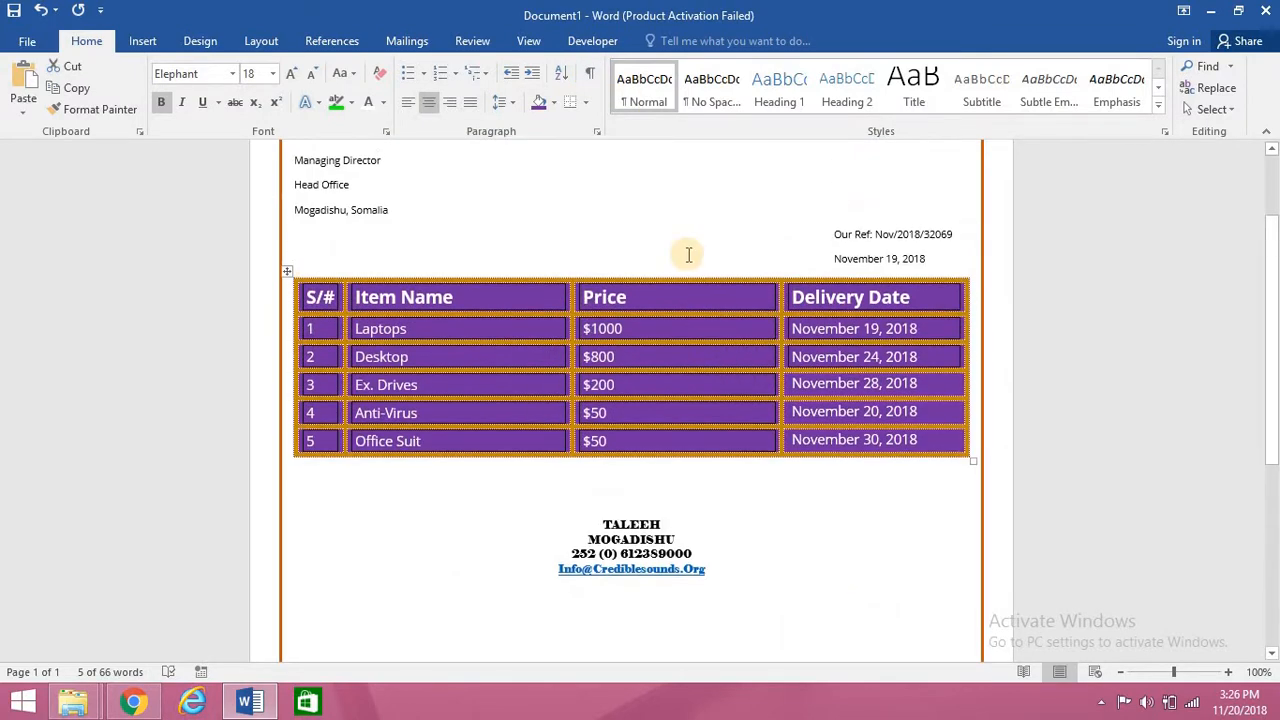
{"action": "scroll", "coordinate": [689, 280], "scroll_direction": "down", "scroll_amount": 4}
Examine the letter at different magnifications, from the company heading and item table to the footer banner.
{"action": "scroll", "coordinate": [700, 278], "scroll_direction": "up", "scroll_amount": 2}
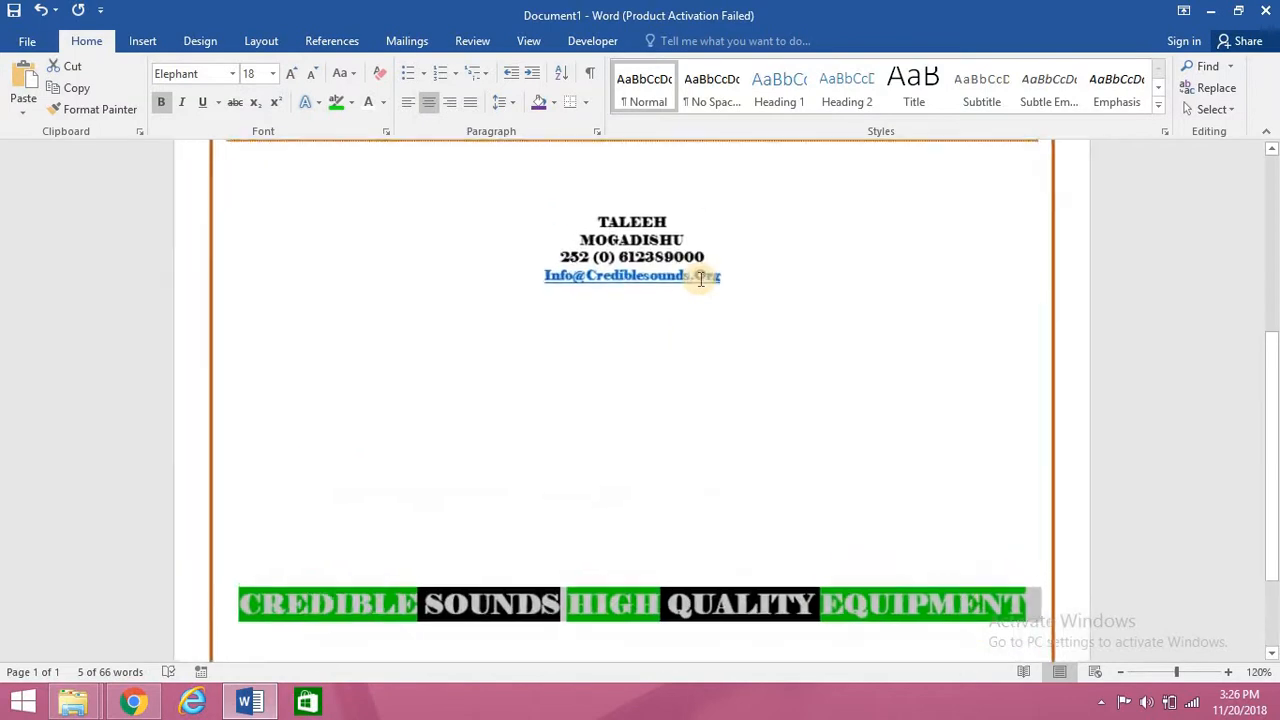
{"action": "scroll", "coordinate": [829, 380], "scroll_direction": "up", "scroll_amount": 3}
{"action": "scroll", "coordinate": [829, 380], "scroll_direction": "up", "scroll_amount": 3}
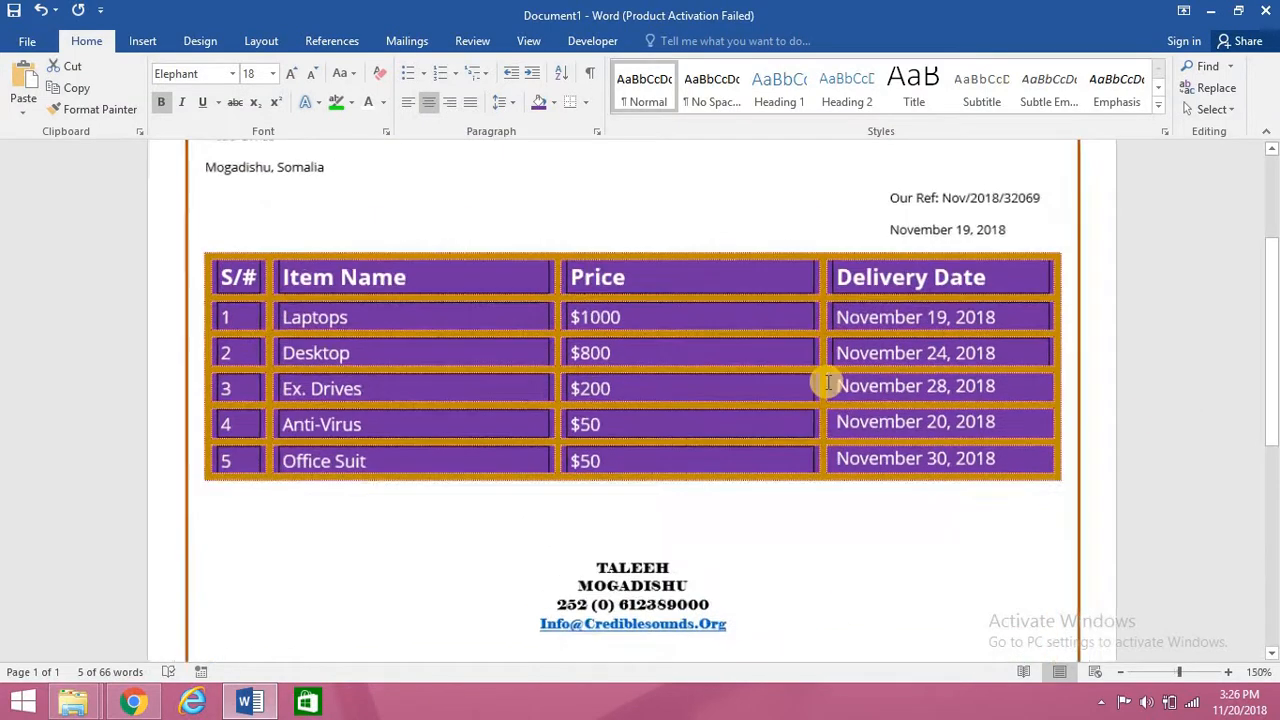
{"action": "scroll", "coordinate": [829, 380], "scroll_direction": "down", "scroll_amount": 12}
{"action": "scroll", "coordinate": [827, 380], "scroll_direction": "down", "scroll_amount": 2}
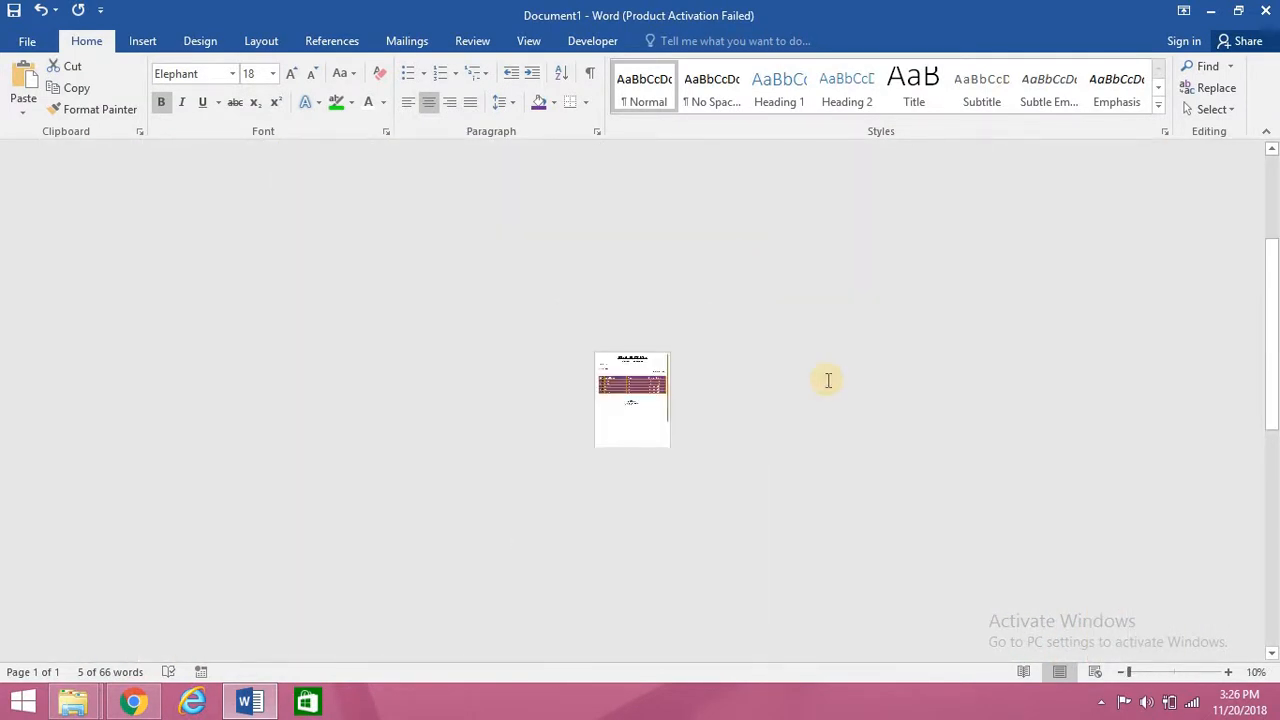
{"action": "scroll", "coordinate": [827, 380], "scroll_direction": "up", "scroll_amount": 5}
{"action": "scroll", "coordinate": [828, 380], "scroll_direction": "up", "scroll_amount": 1}
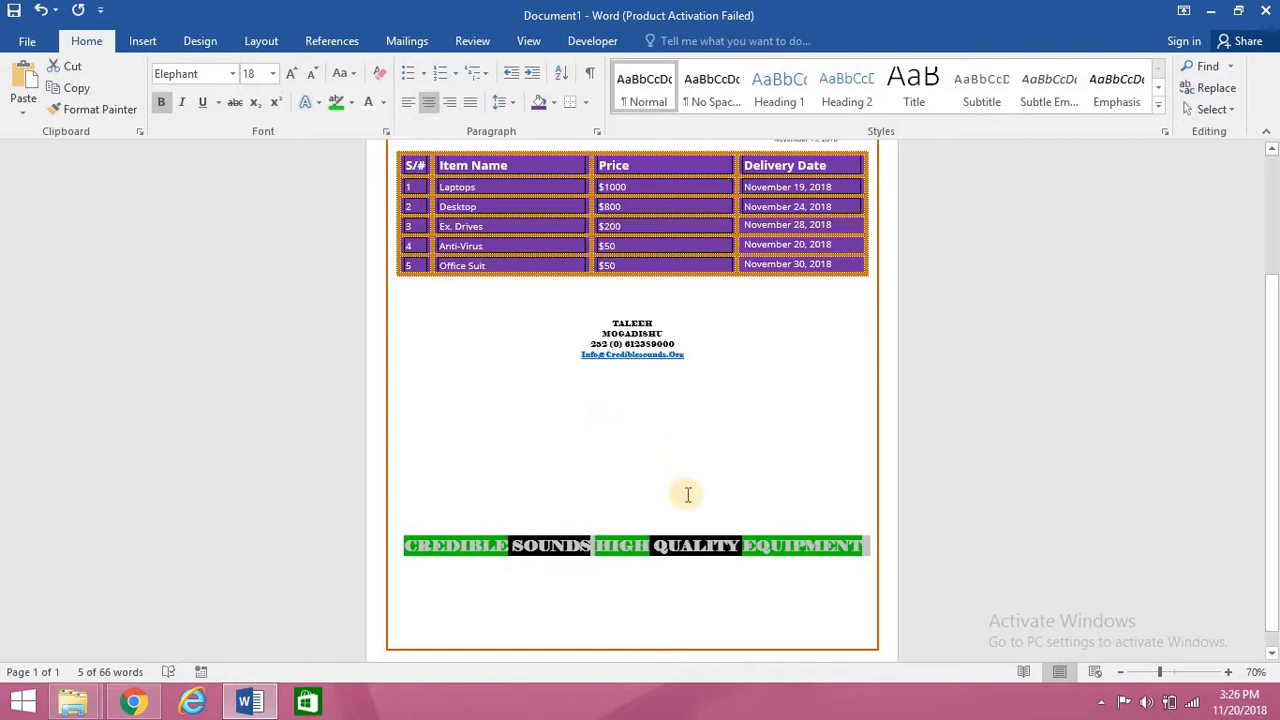
{"action": "scroll", "coordinate": [716, 465], "scroll_direction": "up", "scroll_amount": 3}
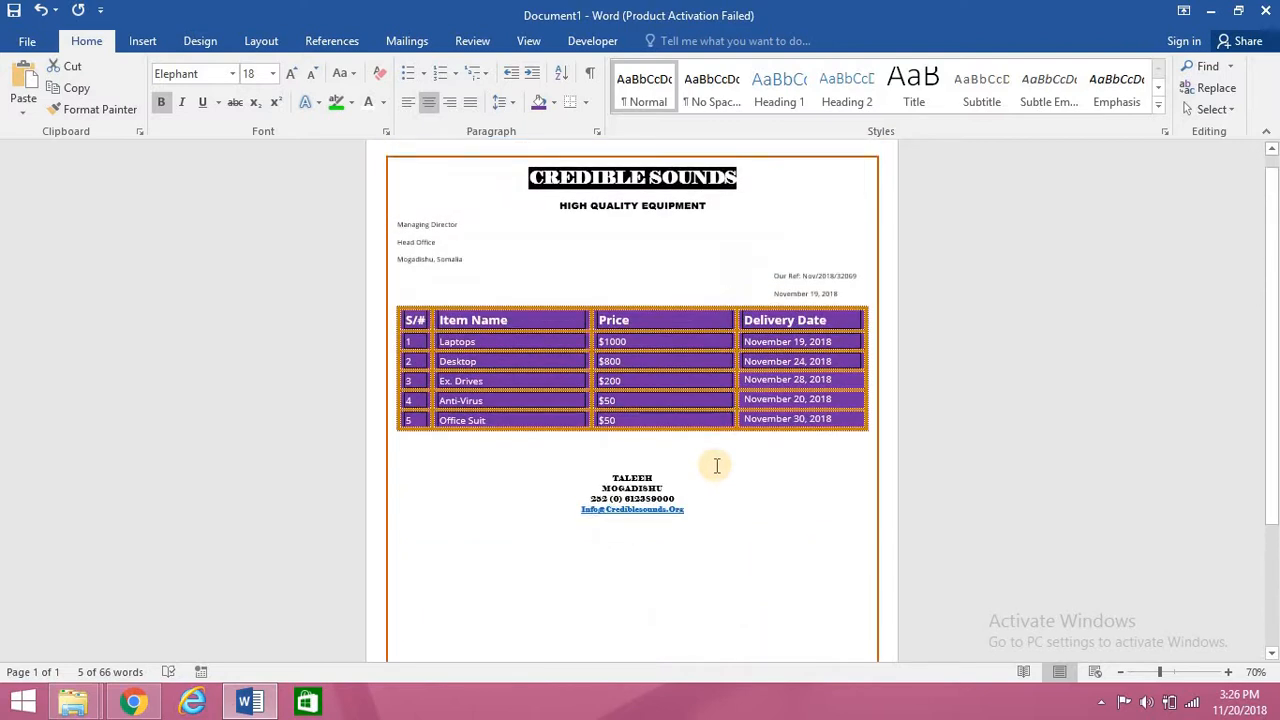
{"action": "scroll", "coordinate": [716, 465], "scroll_direction": "down", "scroll_amount": 2}
{"action": "scroll", "coordinate": [716, 463], "scroll_direction": "up", "scroll_amount": 3}
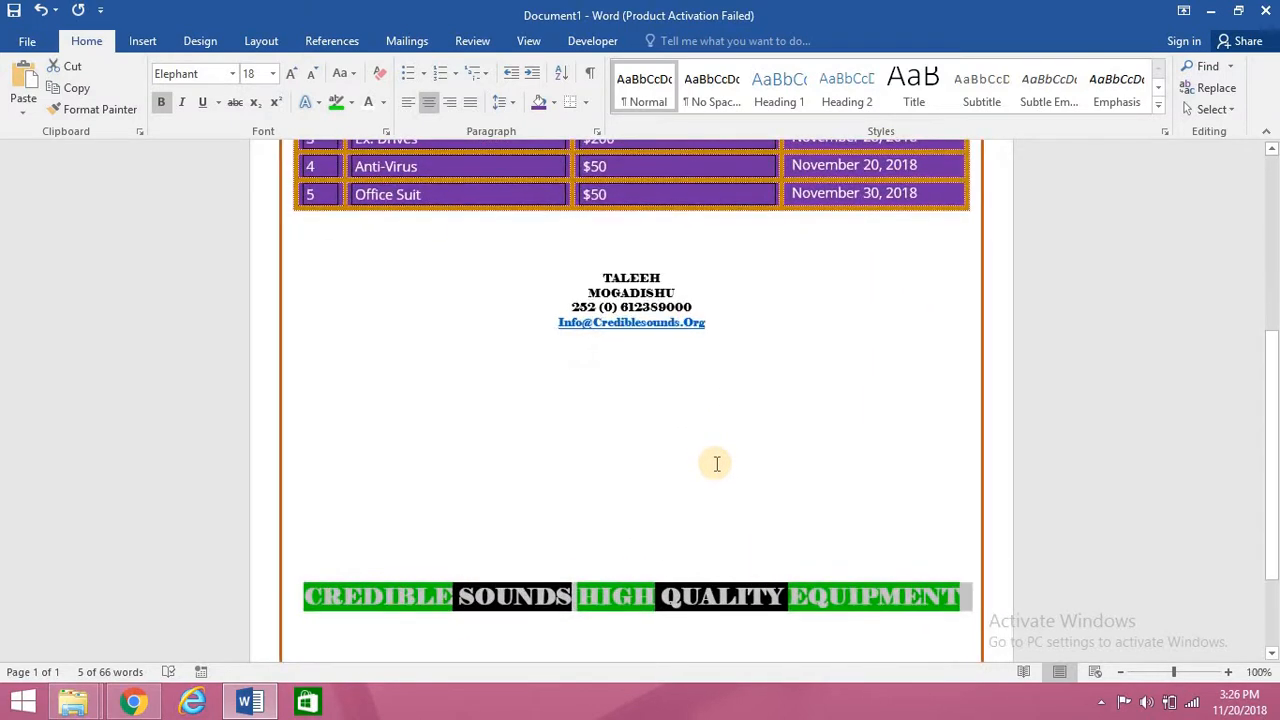
{"action": "scroll", "coordinate": [716, 463], "scroll_direction": "up", "scroll_amount": 7}
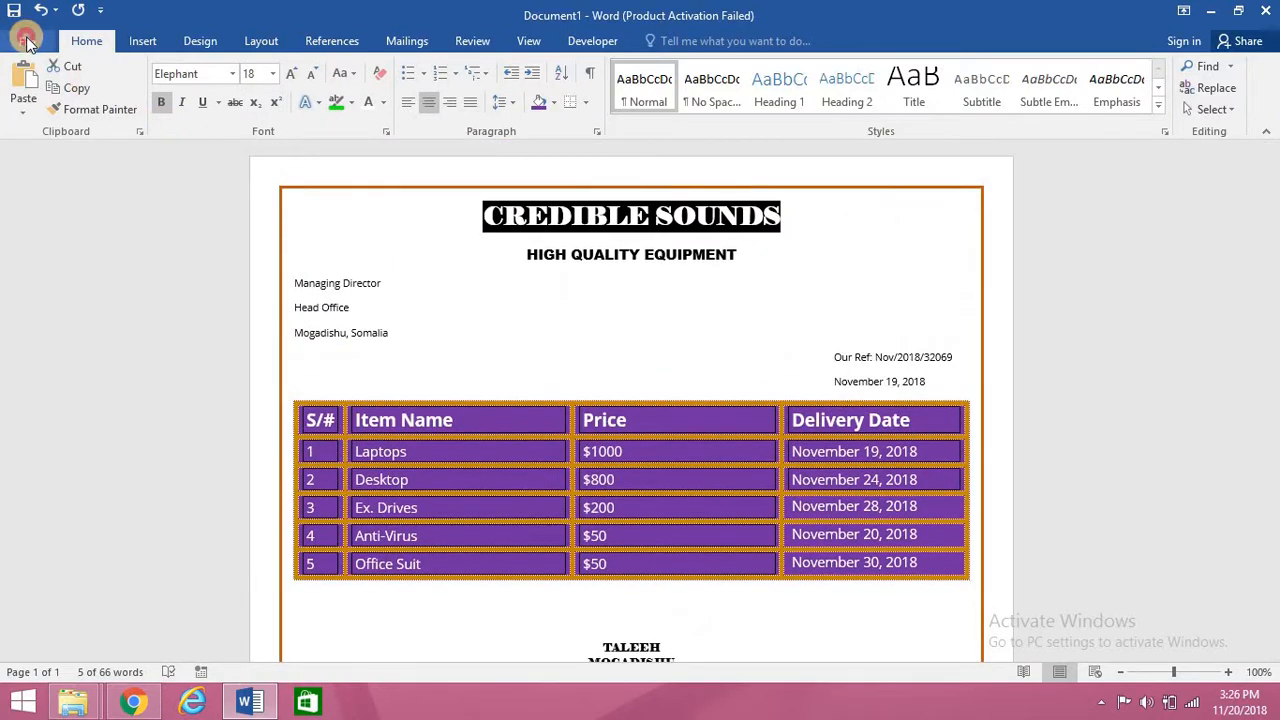
Enable Print hidden text in the letter's print options through Page Setup, and inspect the Terms & Conditions in the print preview.
{"action": "left_click", "coordinate": [22, 40]}
{"action": "left_click", "coordinate": [36, 265]}
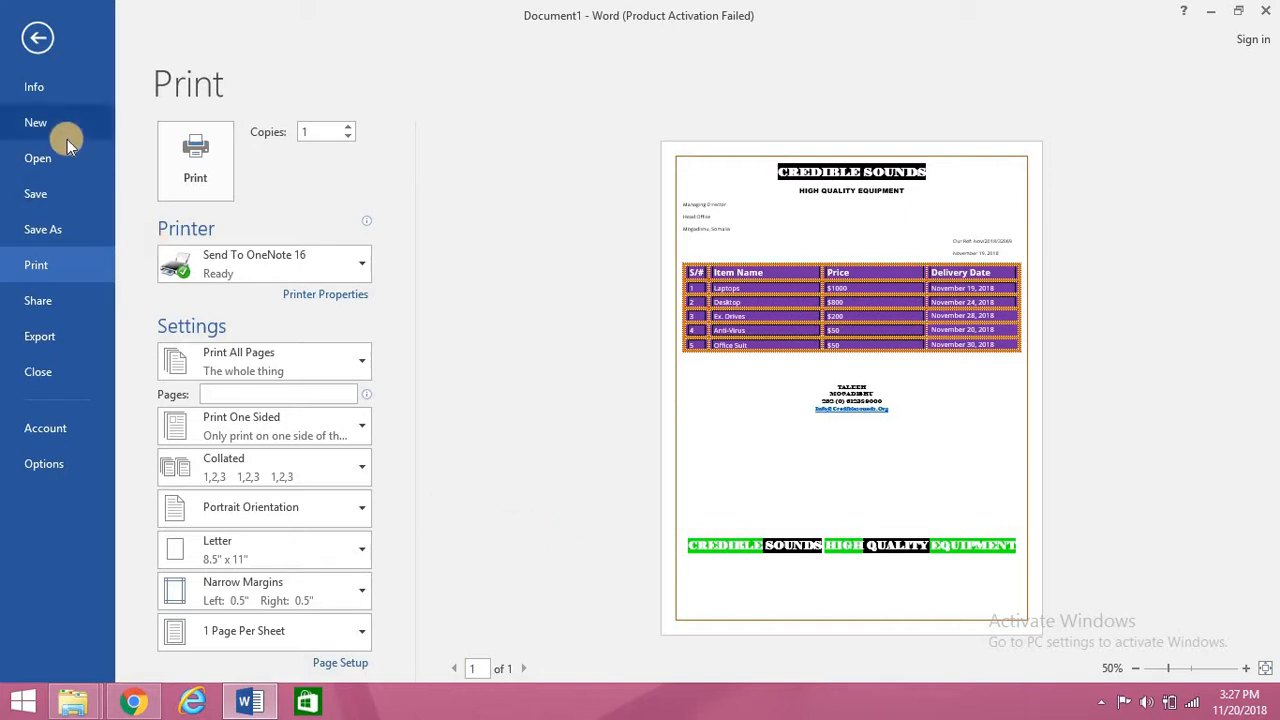
{"action": "left_click", "coordinate": [338, 665]}
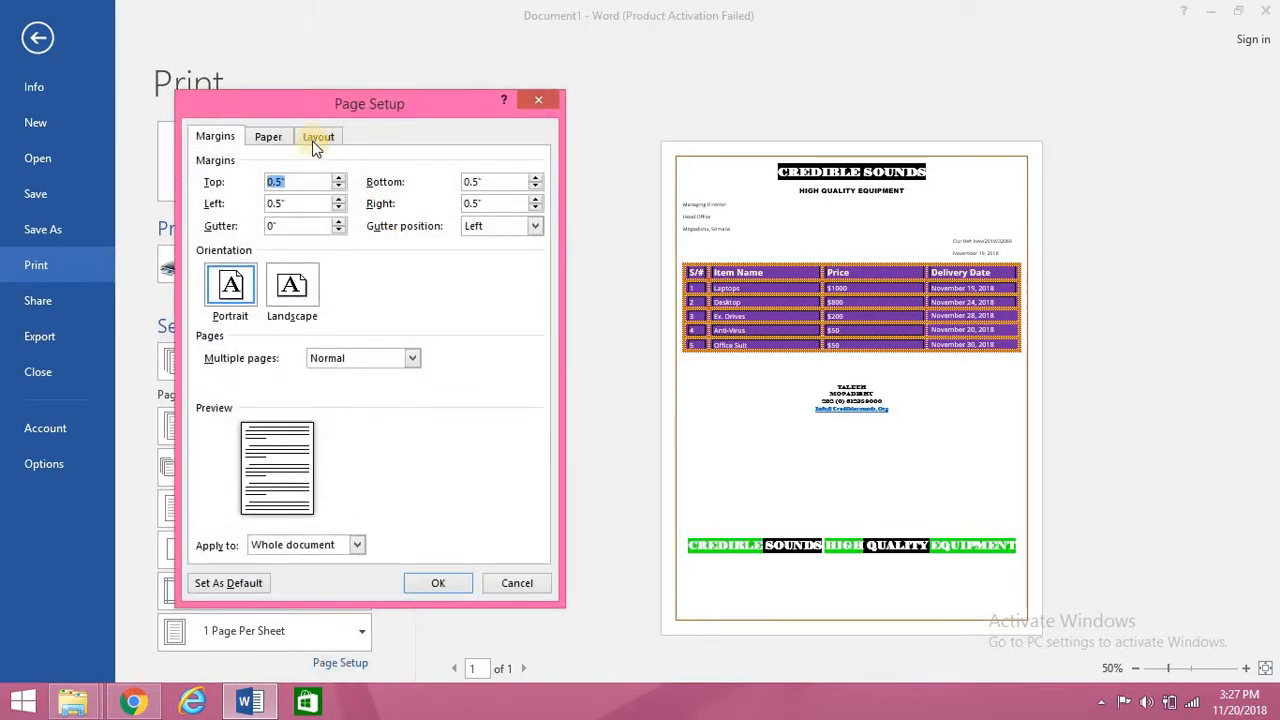
{"action": "left_click", "coordinate": [274, 140]}
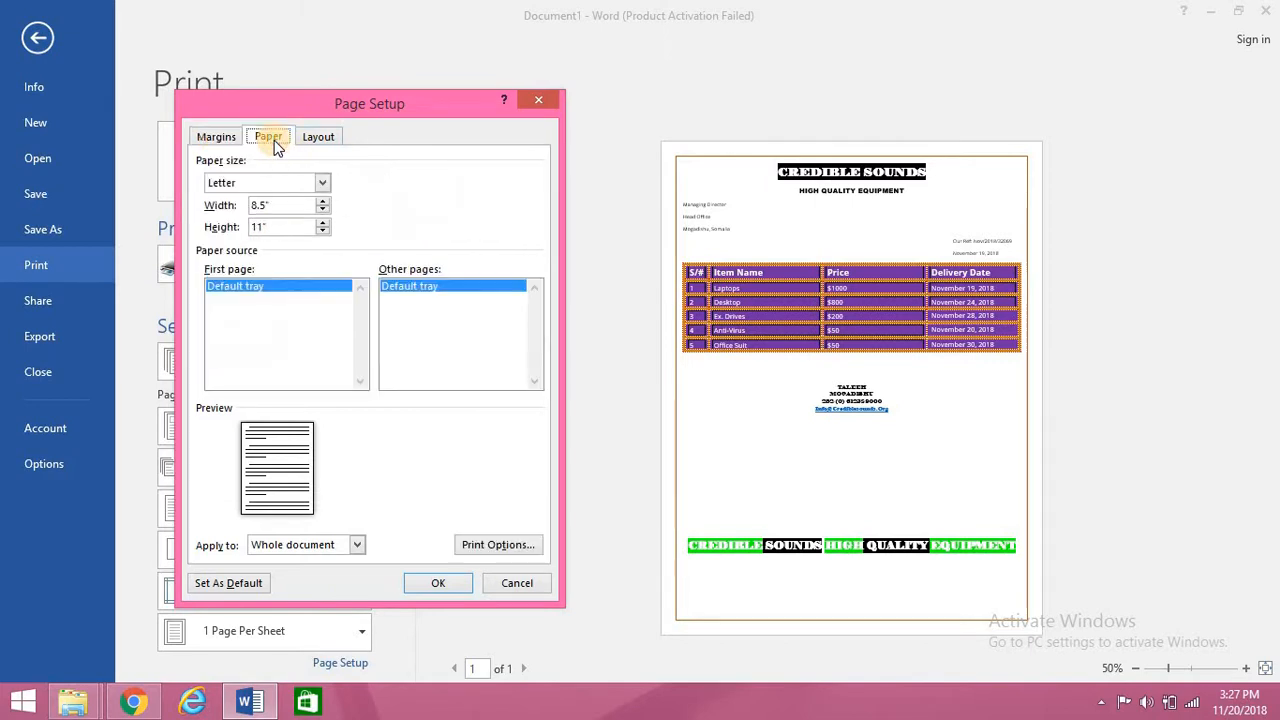
{"action": "left_click", "coordinate": [491, 546]}
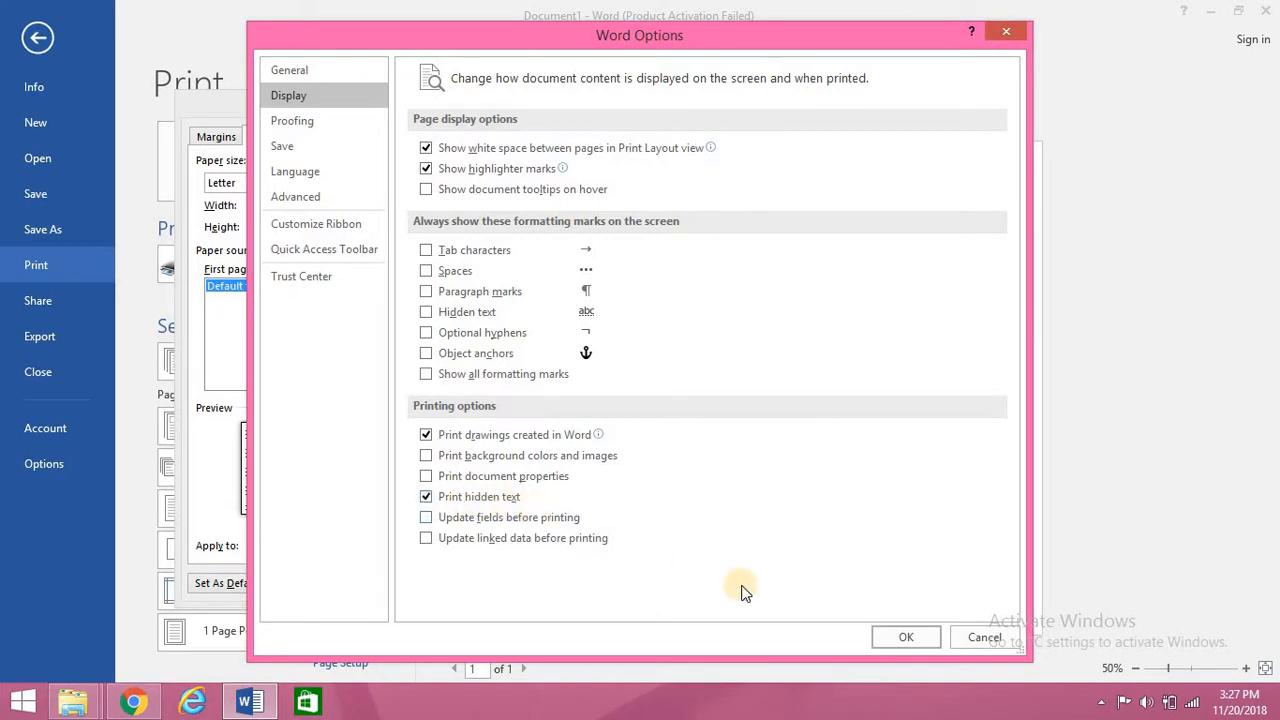
{"action": "left_click", "coordinate": [906, 637]}
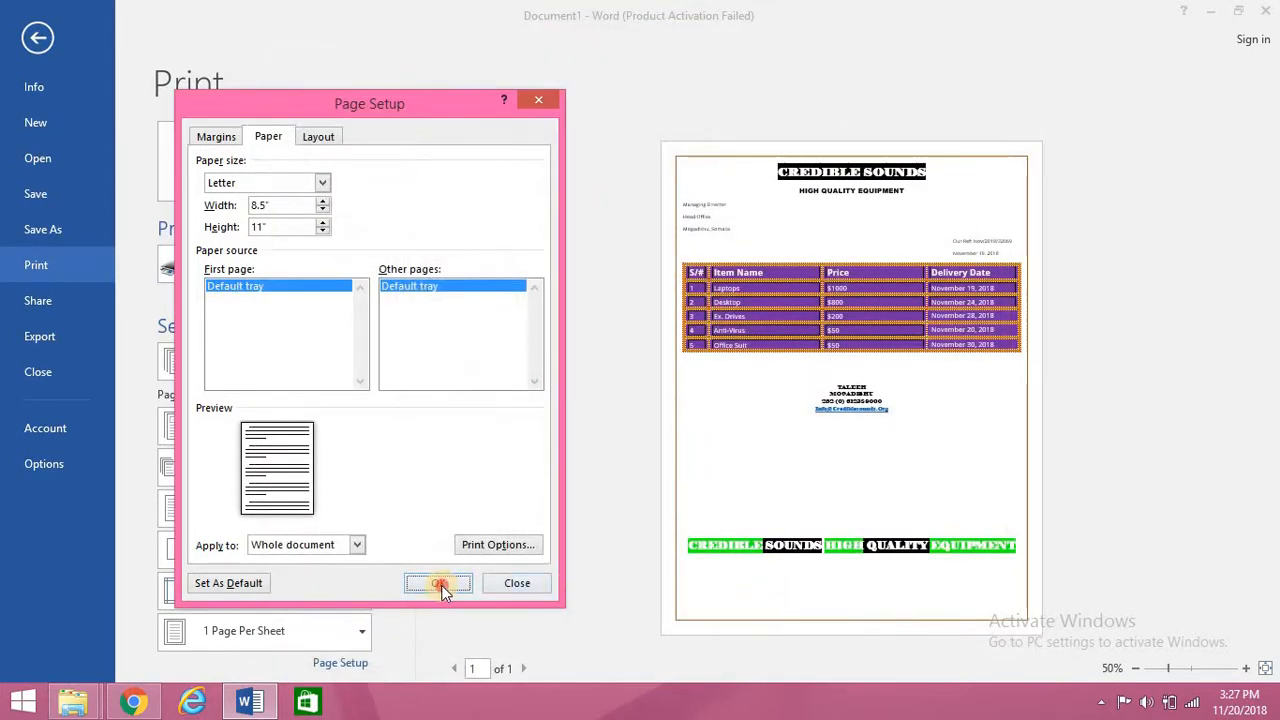
{"action": "left_click", "coordinate": [438, 585]}
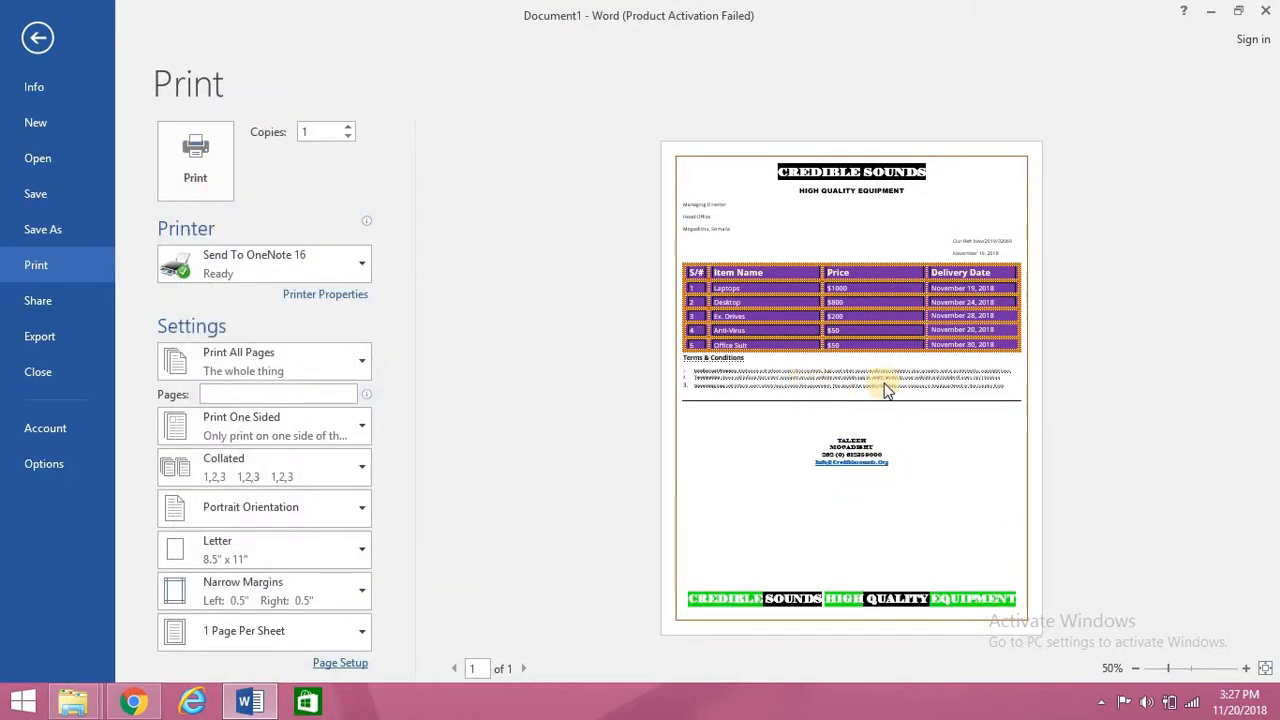
{"action": "scroll", "coordinate": [884, 390], "scroll_direction": "up", "scroll_amount": 3, "text": "ctrl"}
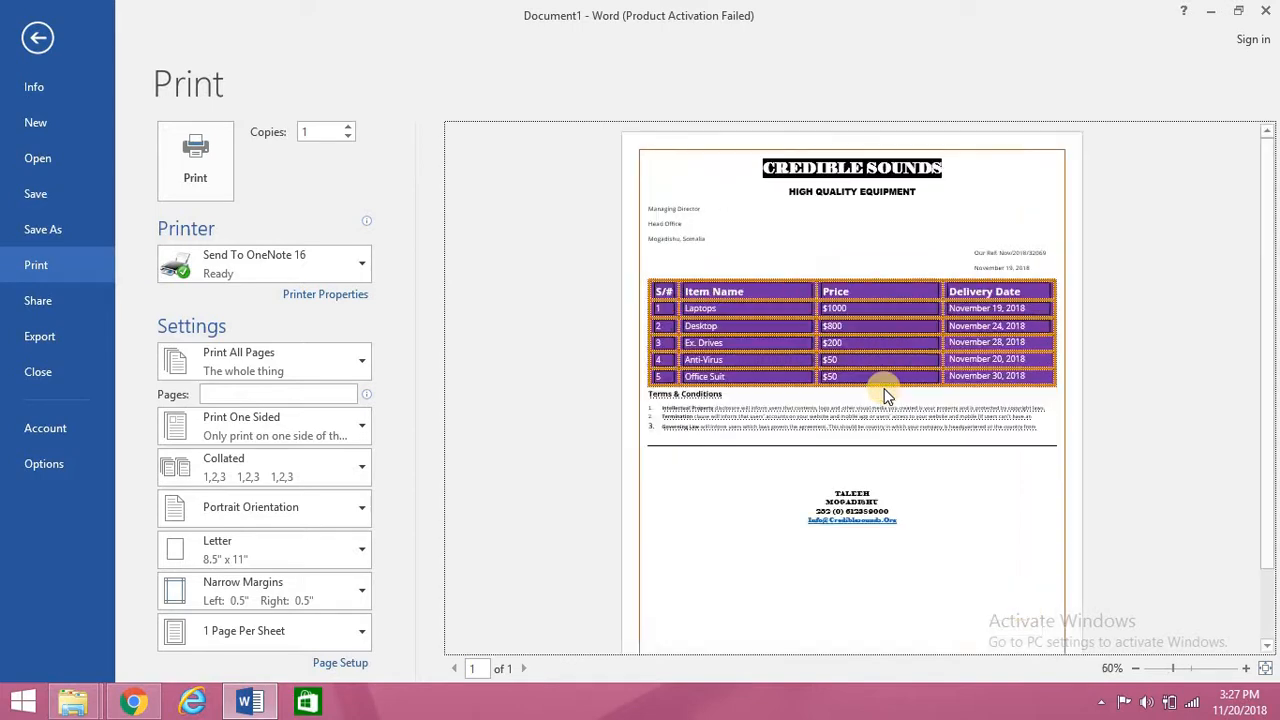
{"action": "scroll", "coordinate": [863, 488], "scroll_direction": "up", "scroll_amount": 1, "text": "ctrl"}
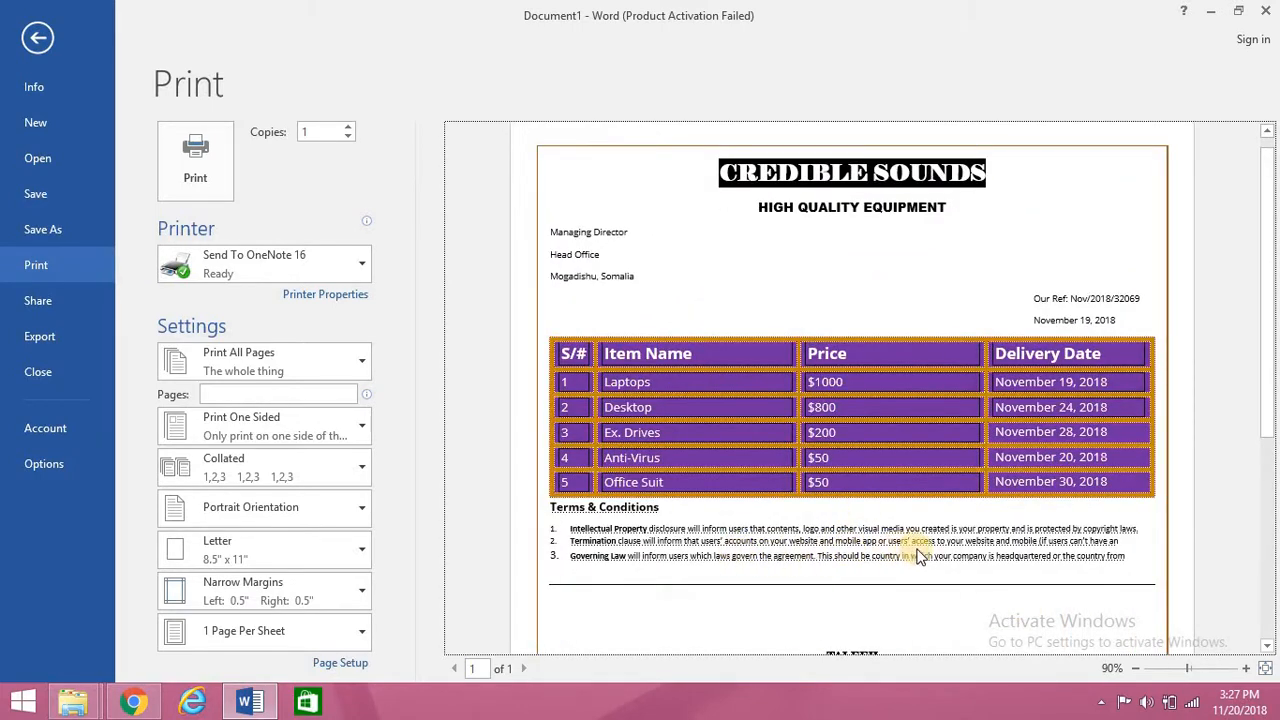